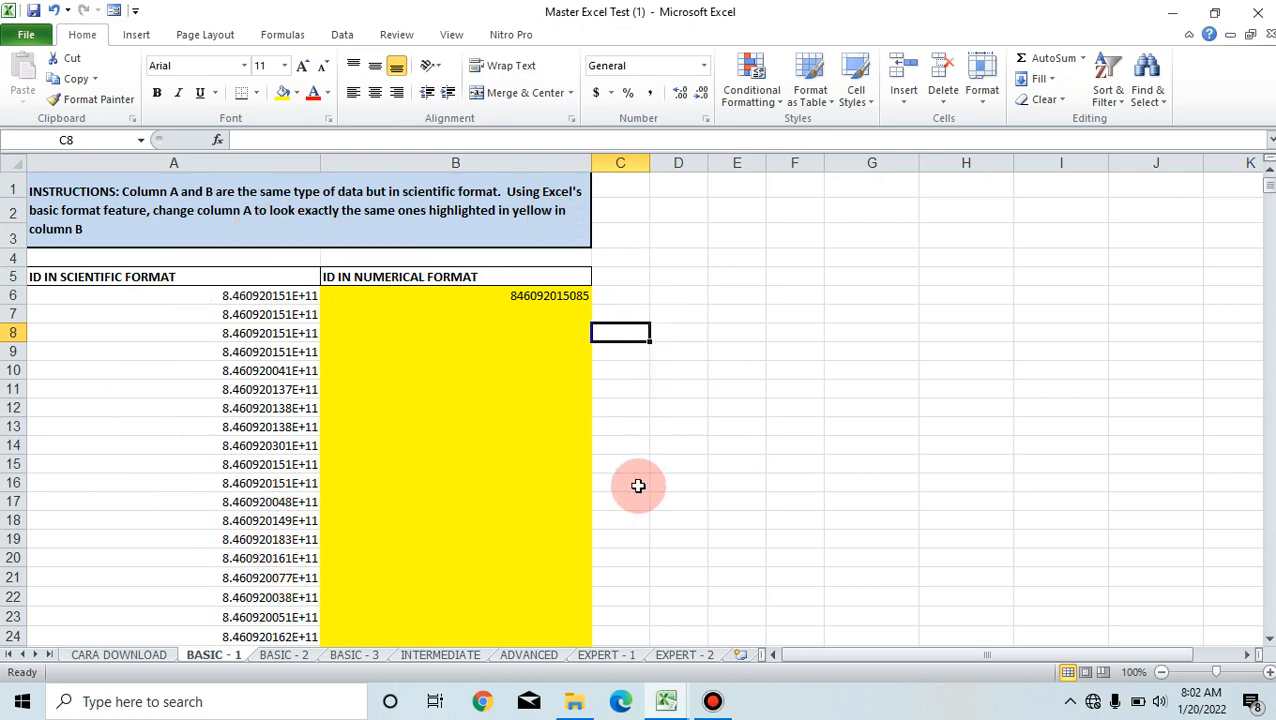
Look through the worksheets from BASIC - 1 to EXPERT - 2 to review the instructions and data of each test
left_click(281, 654)
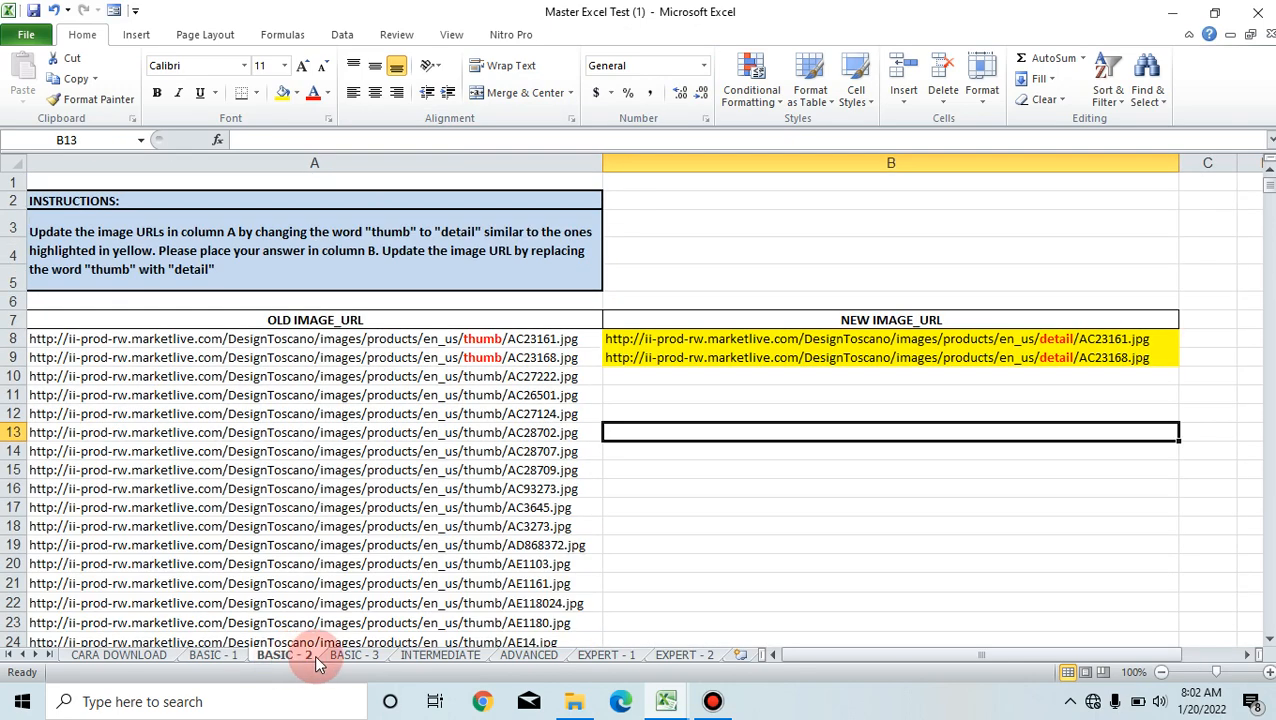
left_click(350, 655)
left_click(437, 656)
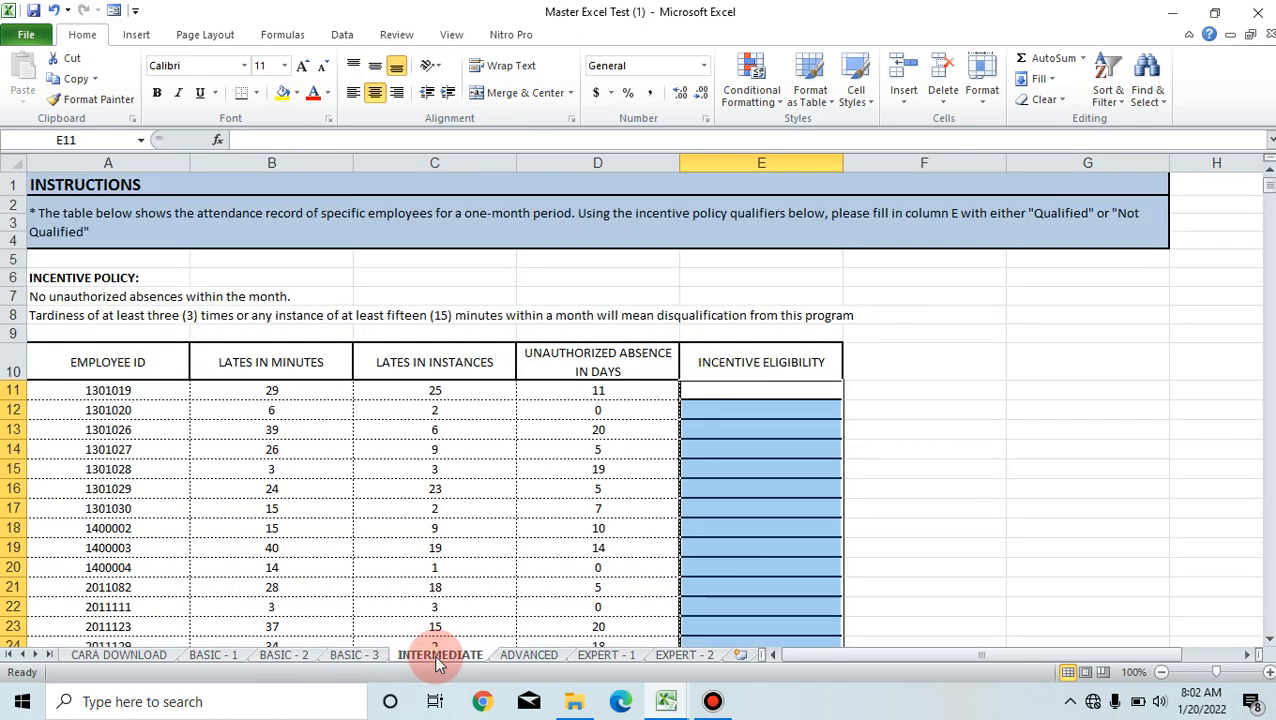
left_click(520, 656)
left_click(605, 655)
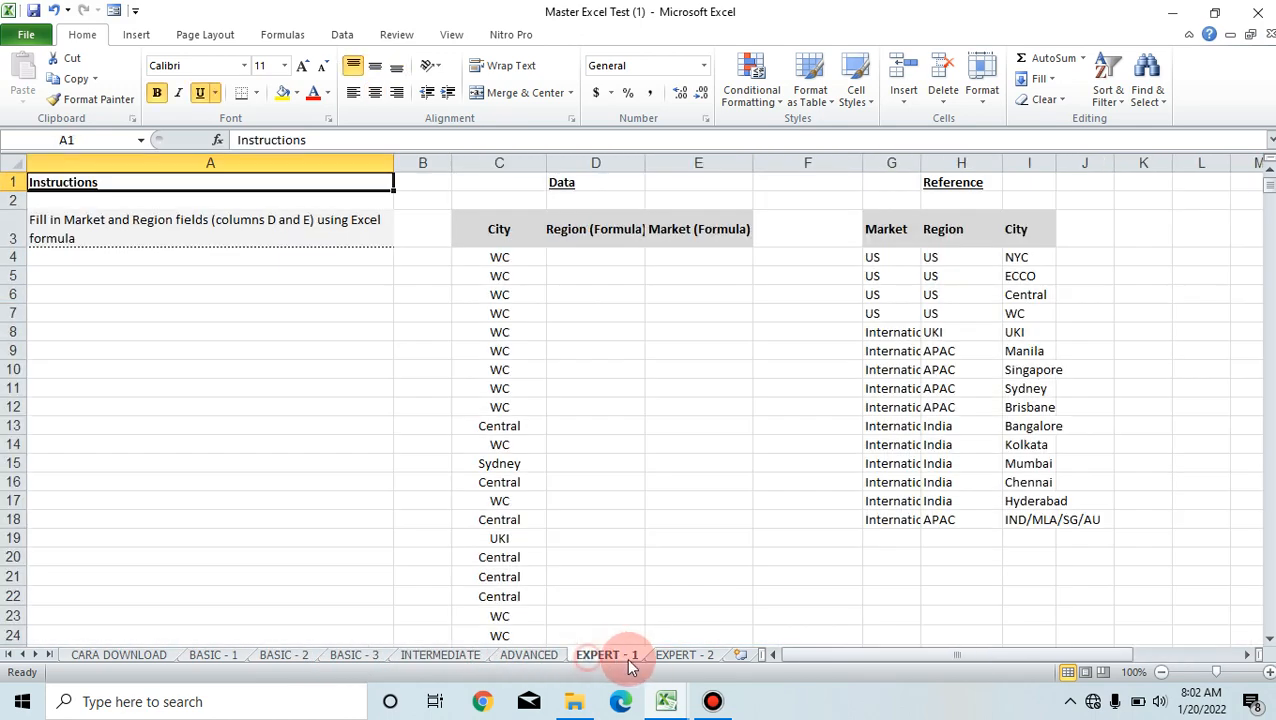
left_click(670, 656)
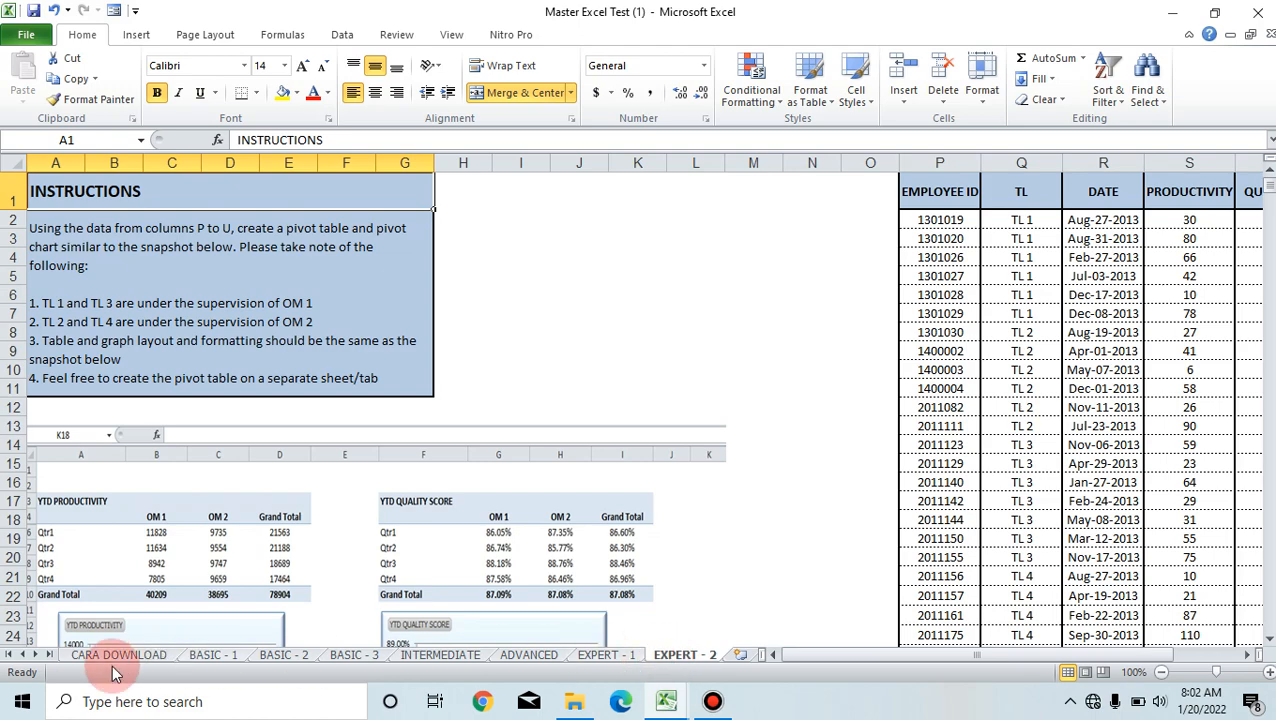
left_click(200, 655)
left_click(278, 655)
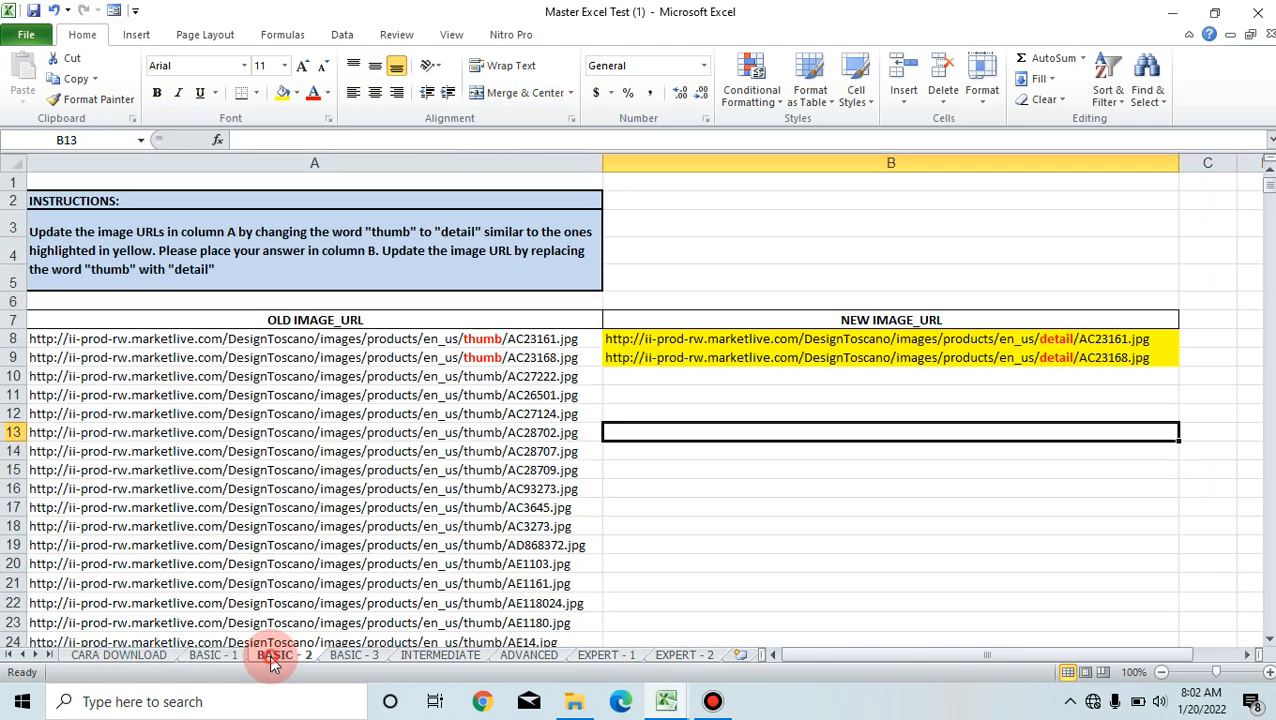
left_click(205, 657)
left_click(283, 656)
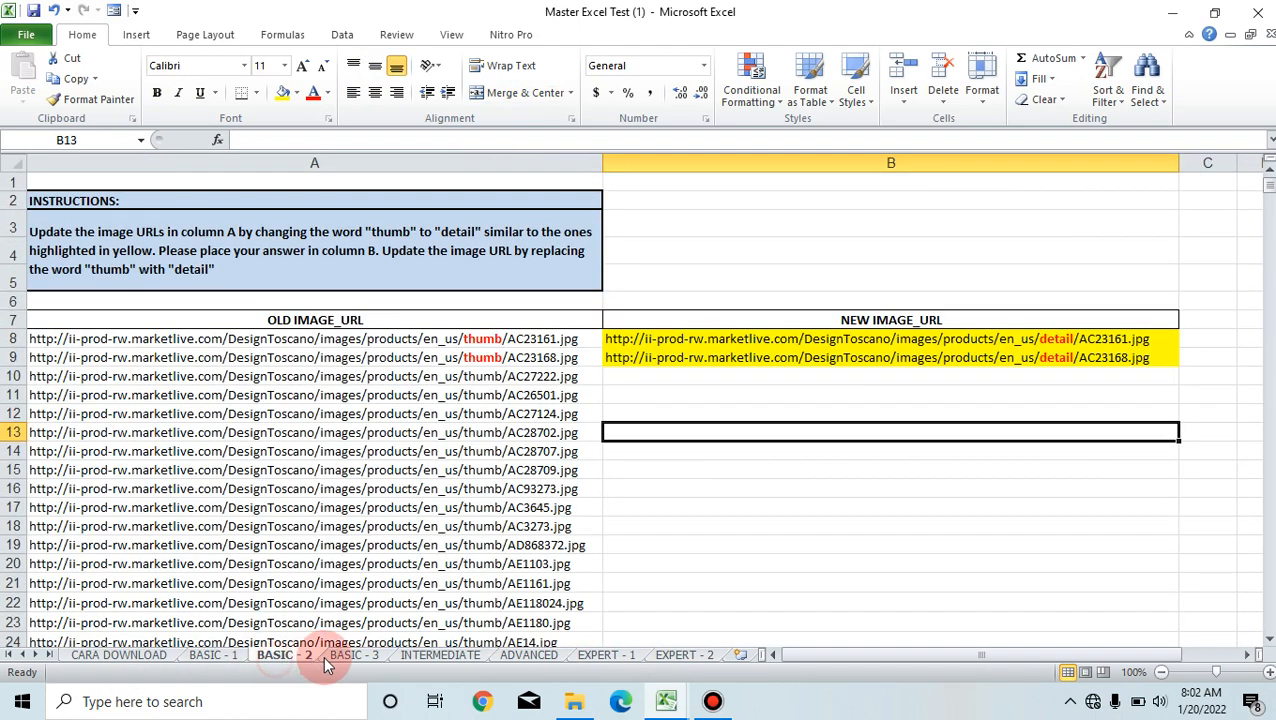
left_click(352, 656)
left_click(440, 656)
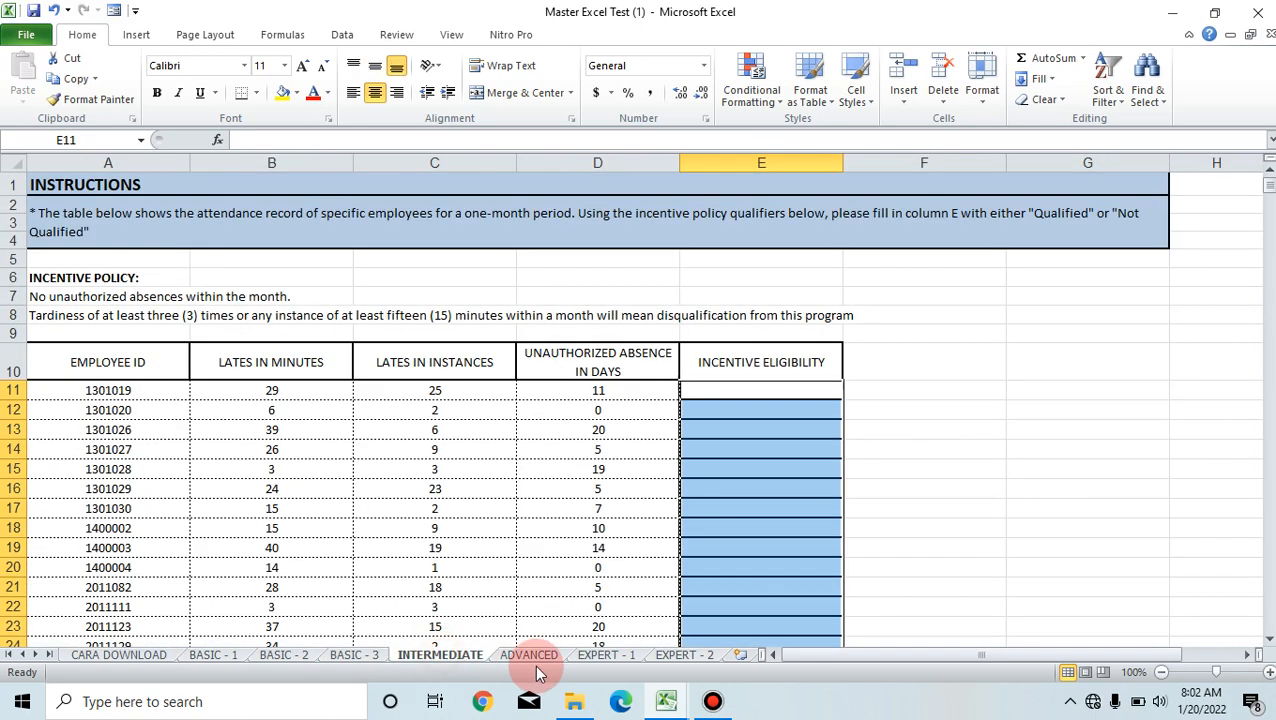
left_click(533, 658)
left_click(610, 658)
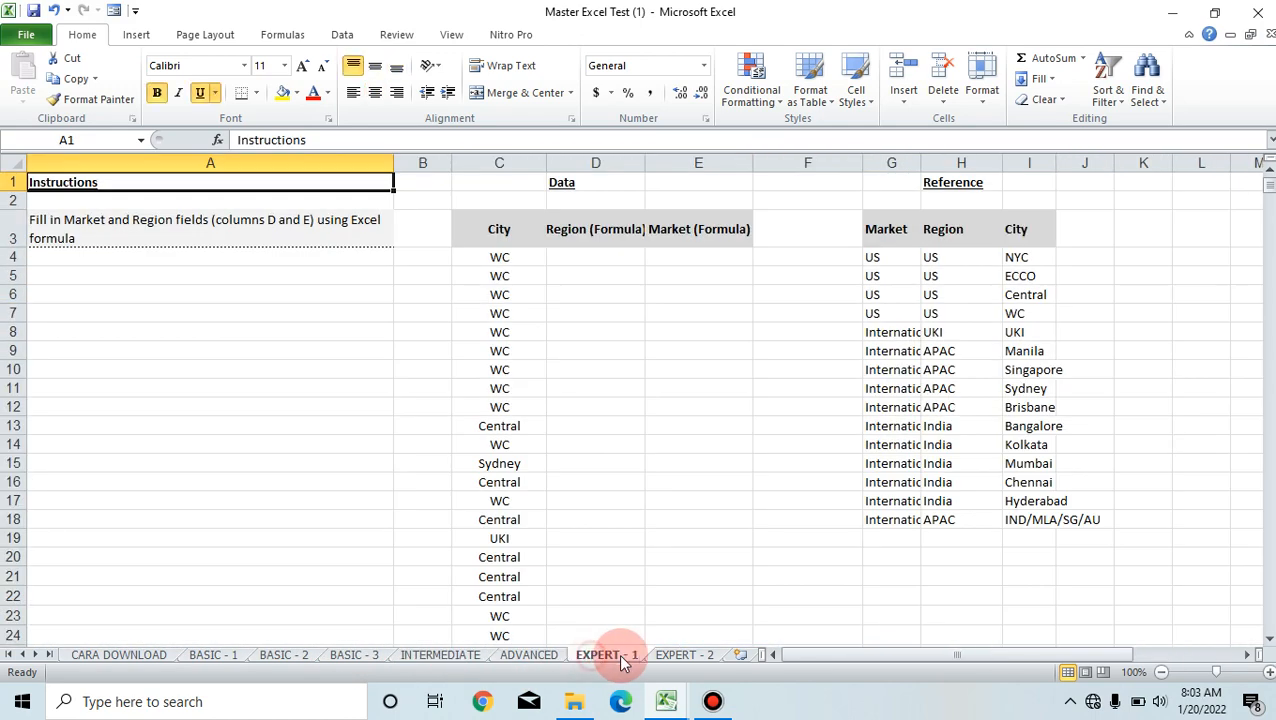
left_click(673, 657)
left_click(211, 657)
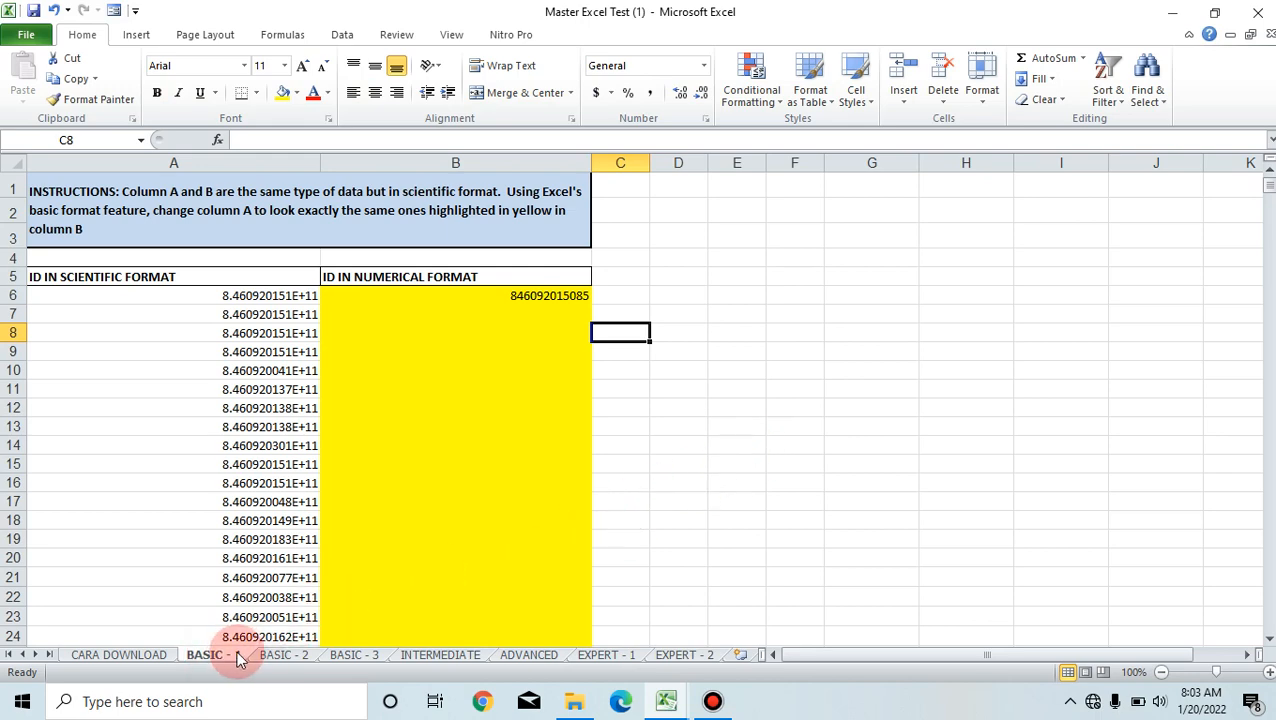
left_click(529, 657)
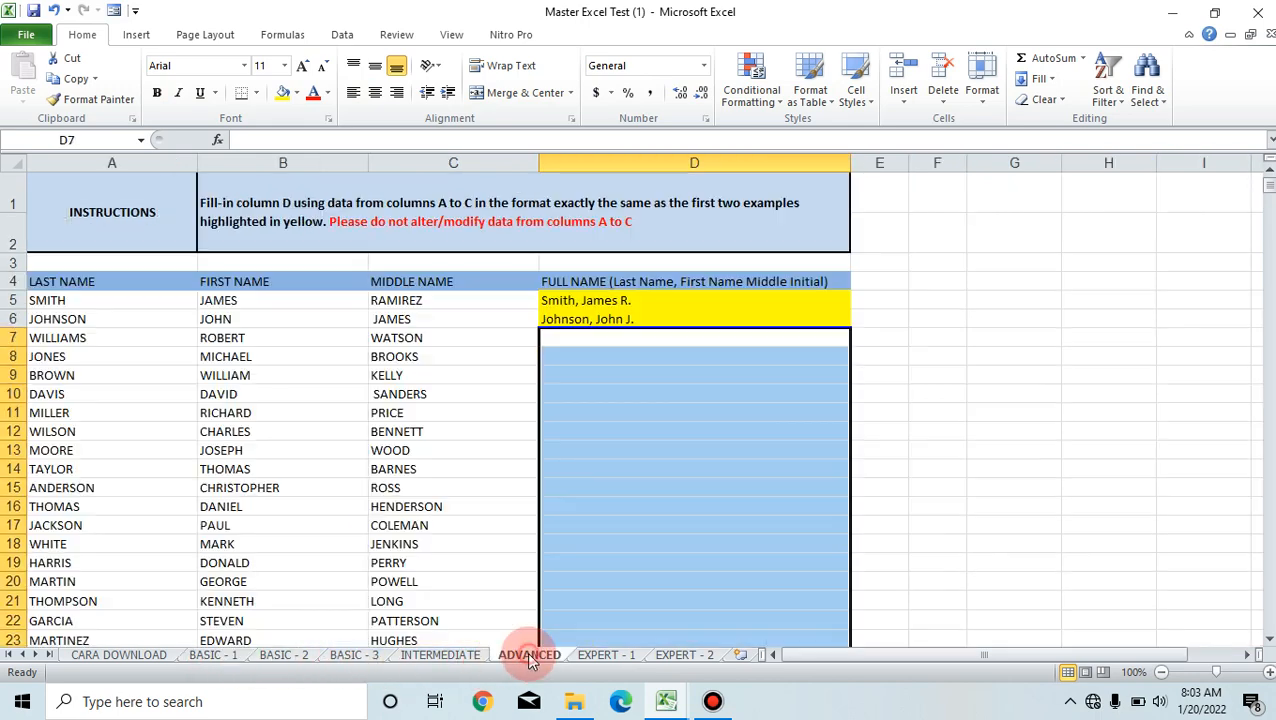
left_click(591, 654)
left_click(676, 656)
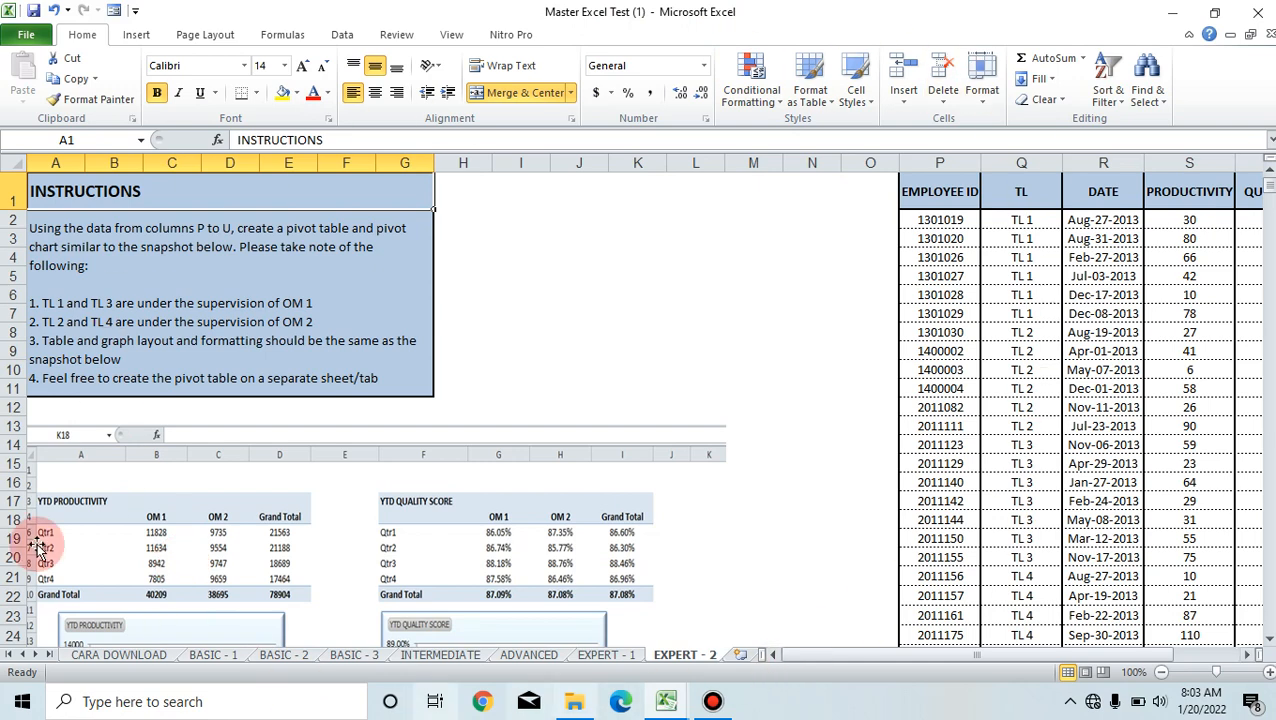
On the BASIC - 1 sheet, examine columns A and B and compare the first ID in scientific and numerical format
left_click(214, 658)
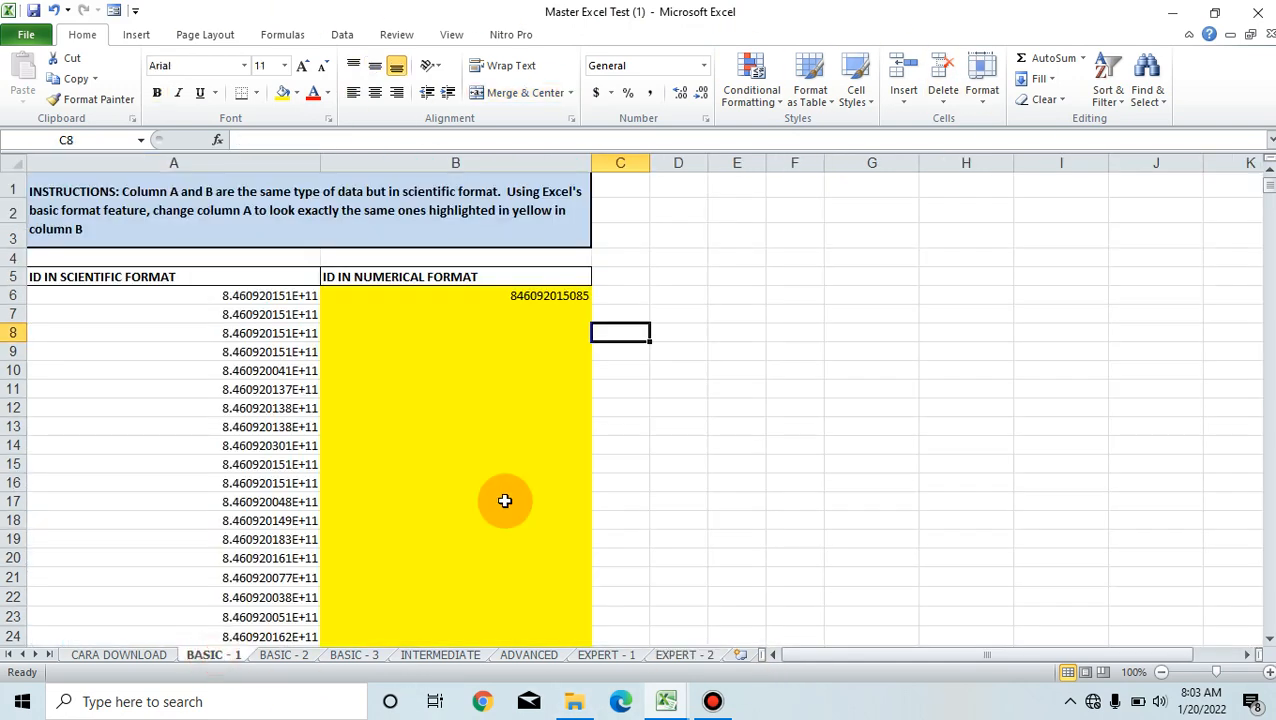
left_click(682, 406)
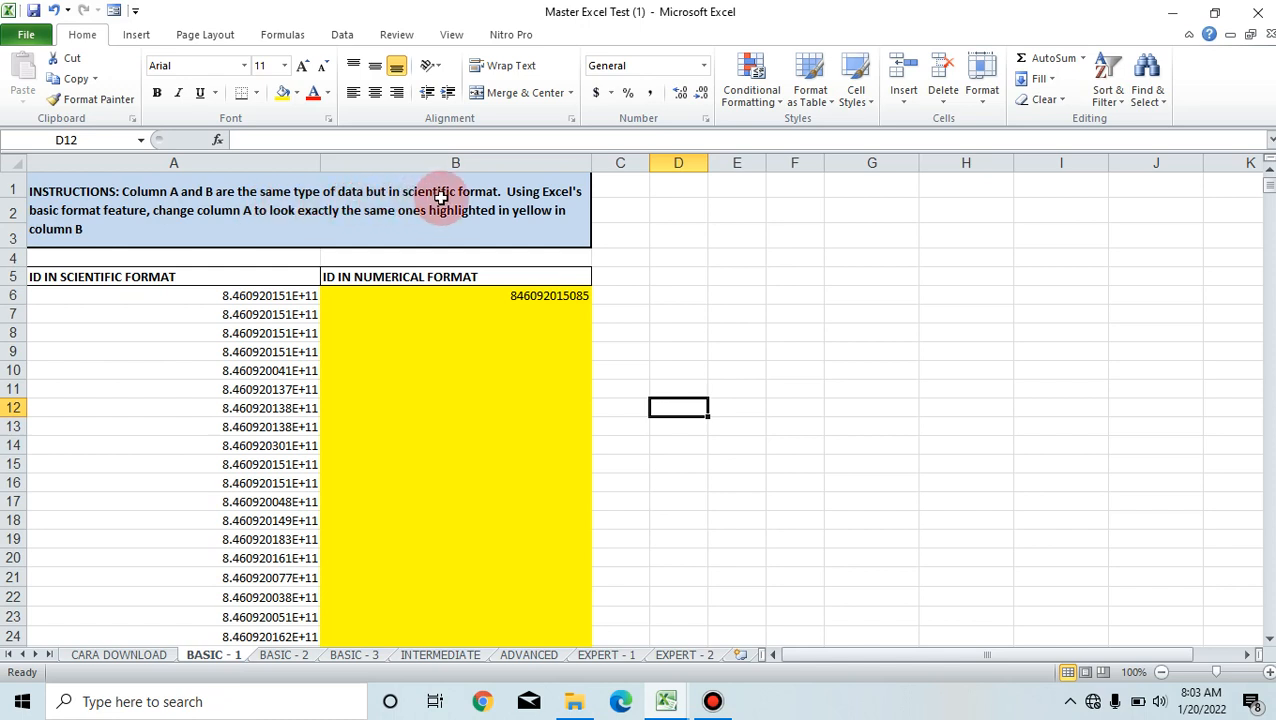
left_click(200, 160)
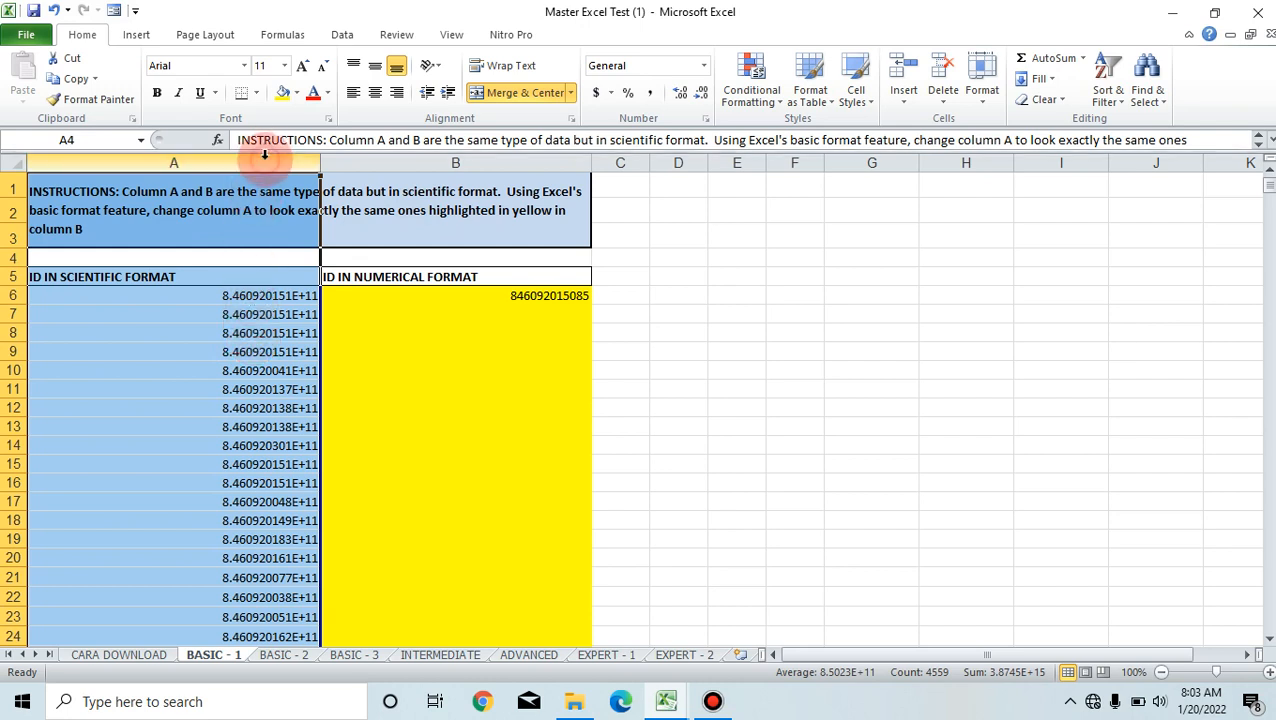
left_click(423, 162)
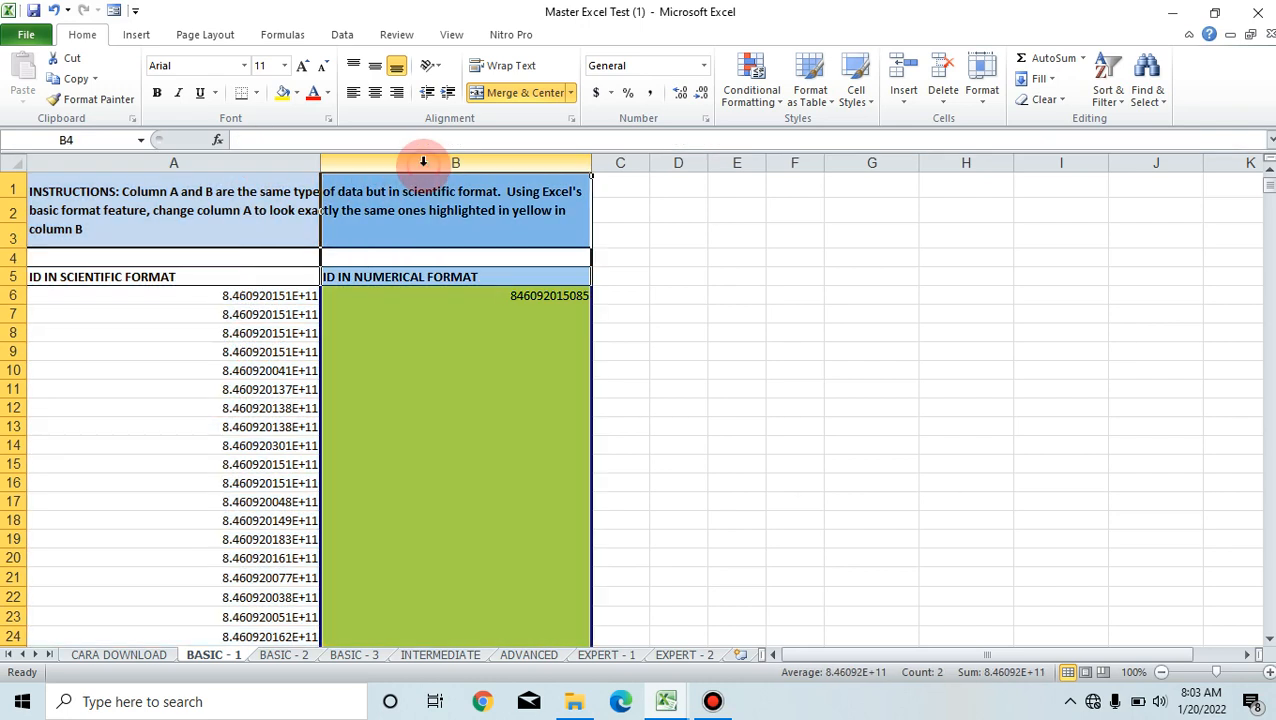
left_click(432, 300)
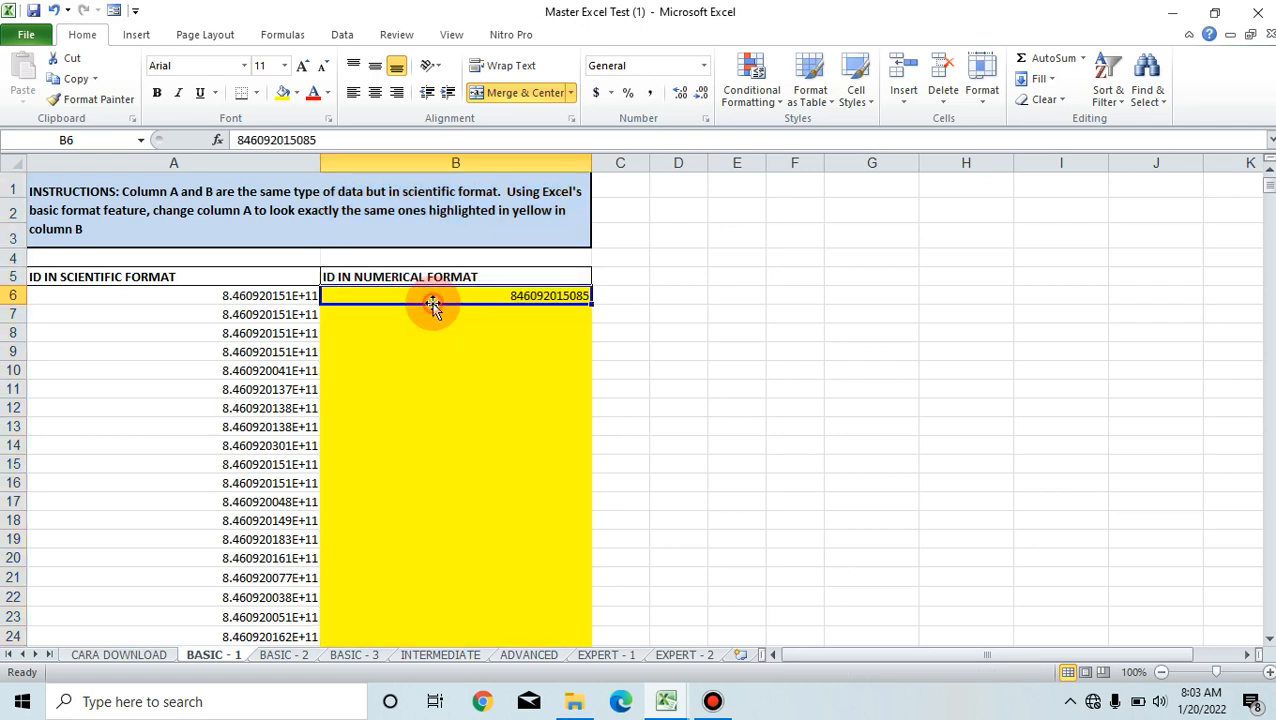
left_click(266, 299)
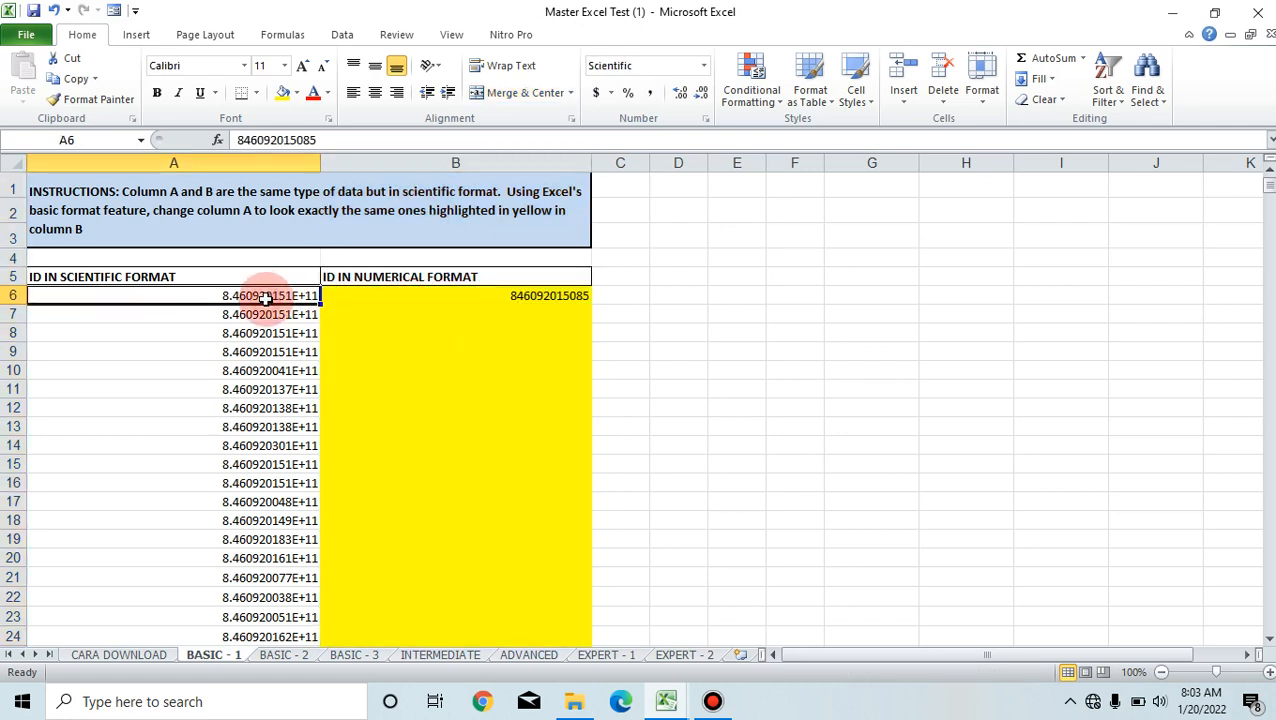
Copy the scientific-format IDs from A7 down to the last row into column B from B7, and fill the pasted cells yellow
left_click(267, 316)
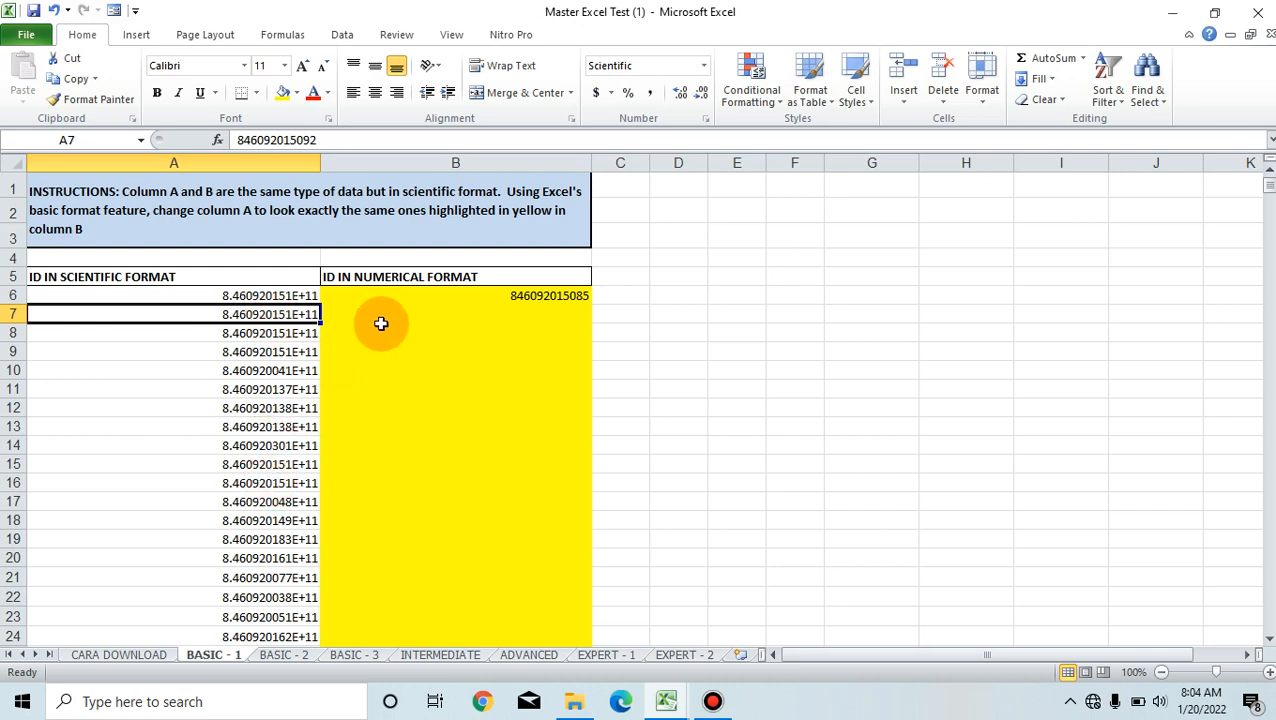
key("ctrl+shift+Down")
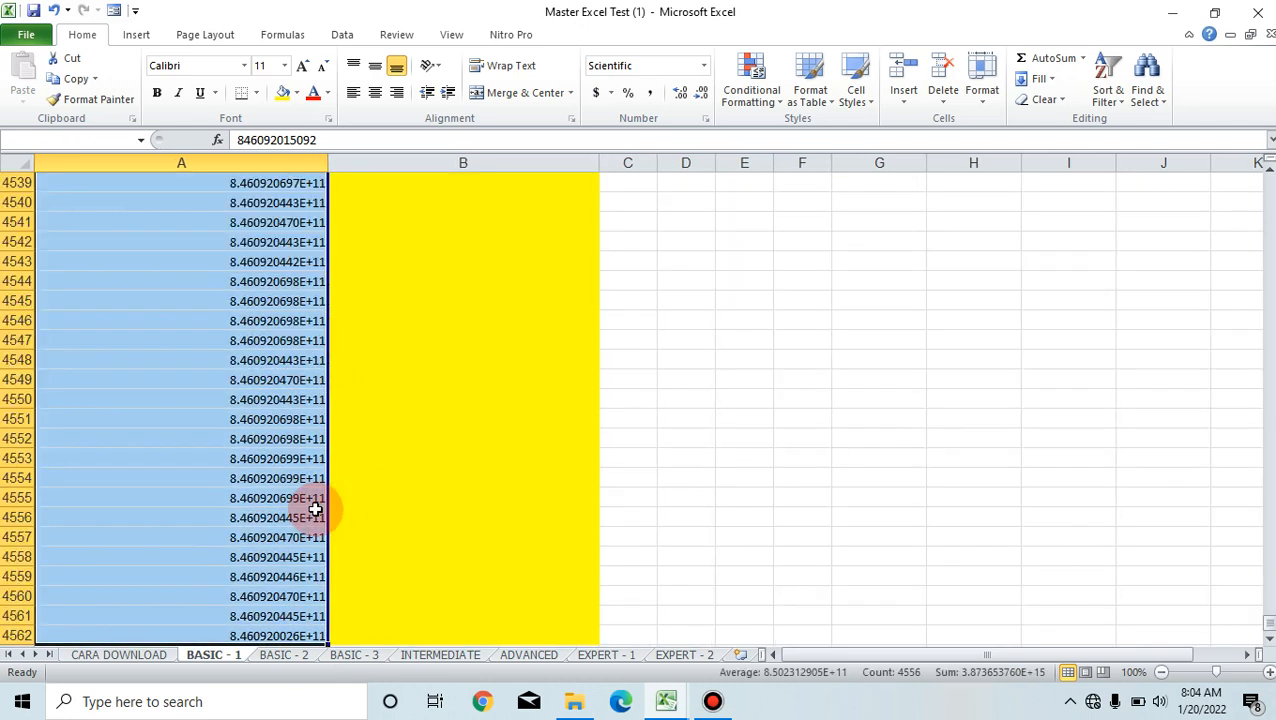
key("ctrl+c")
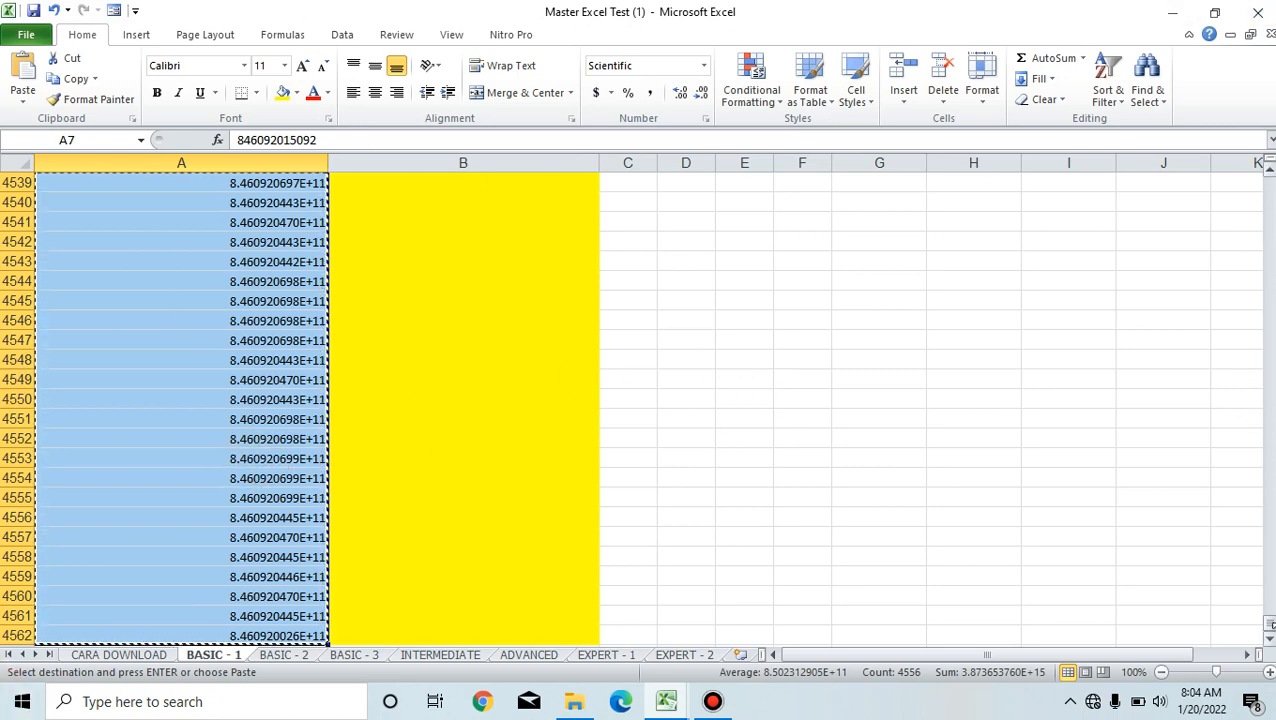
left_click_drag(1268, 620, 1262, 165)
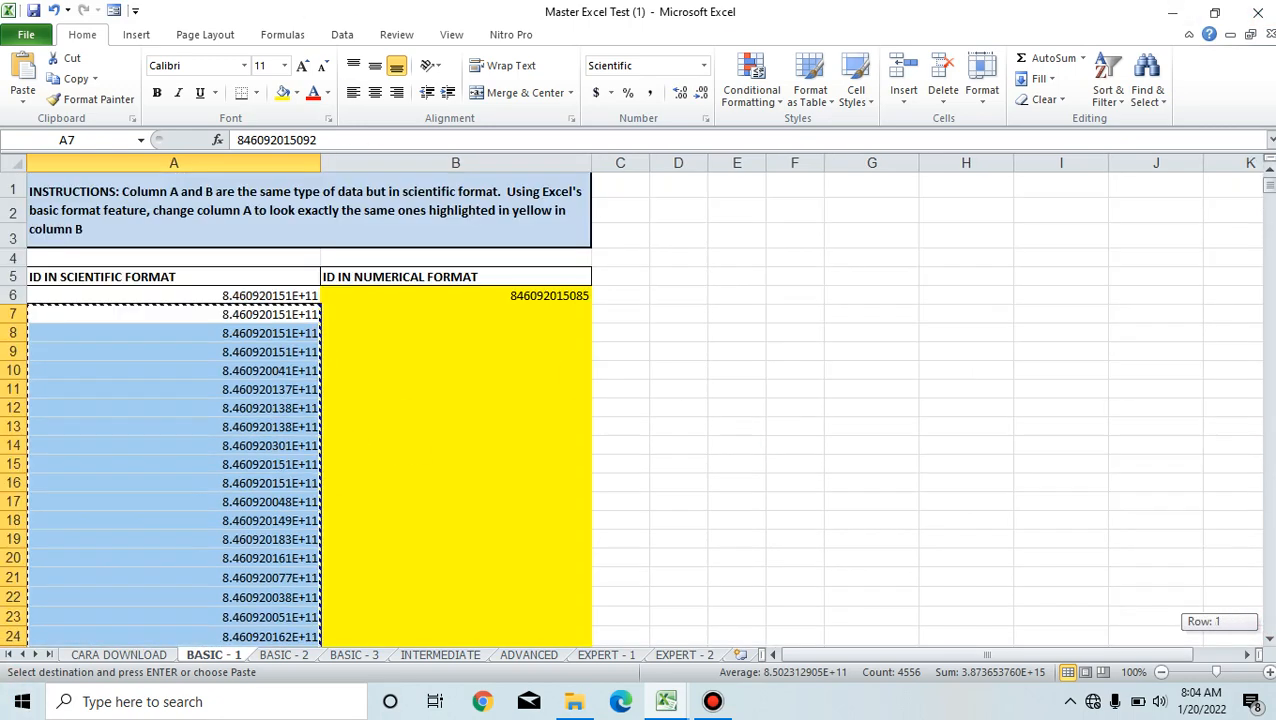
left_click(458, 316)
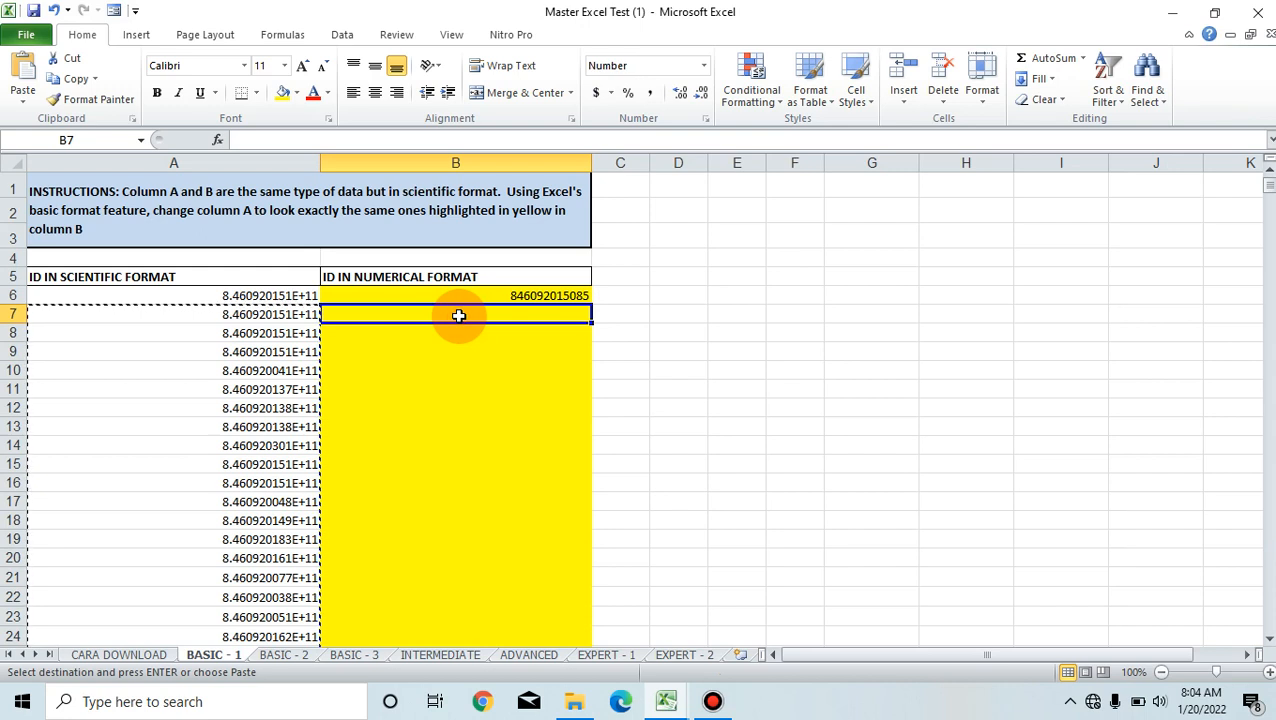
key("ctrl+v")
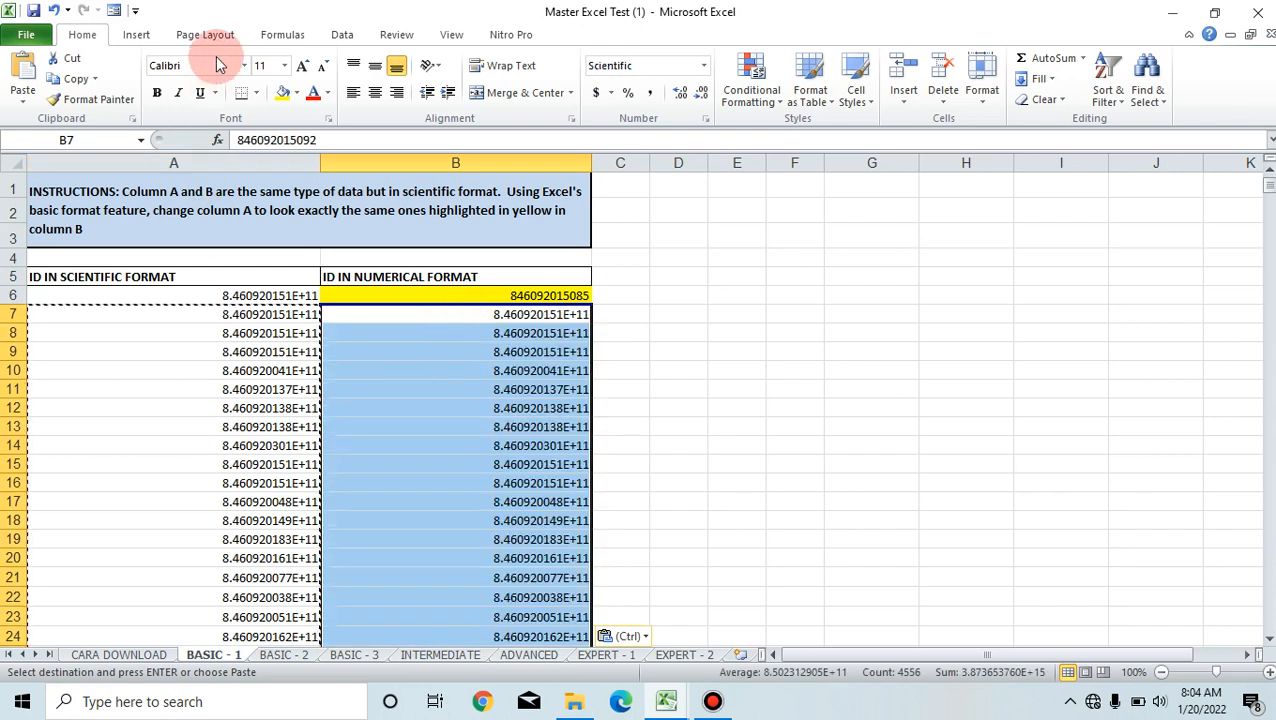
left_click(283, 92)
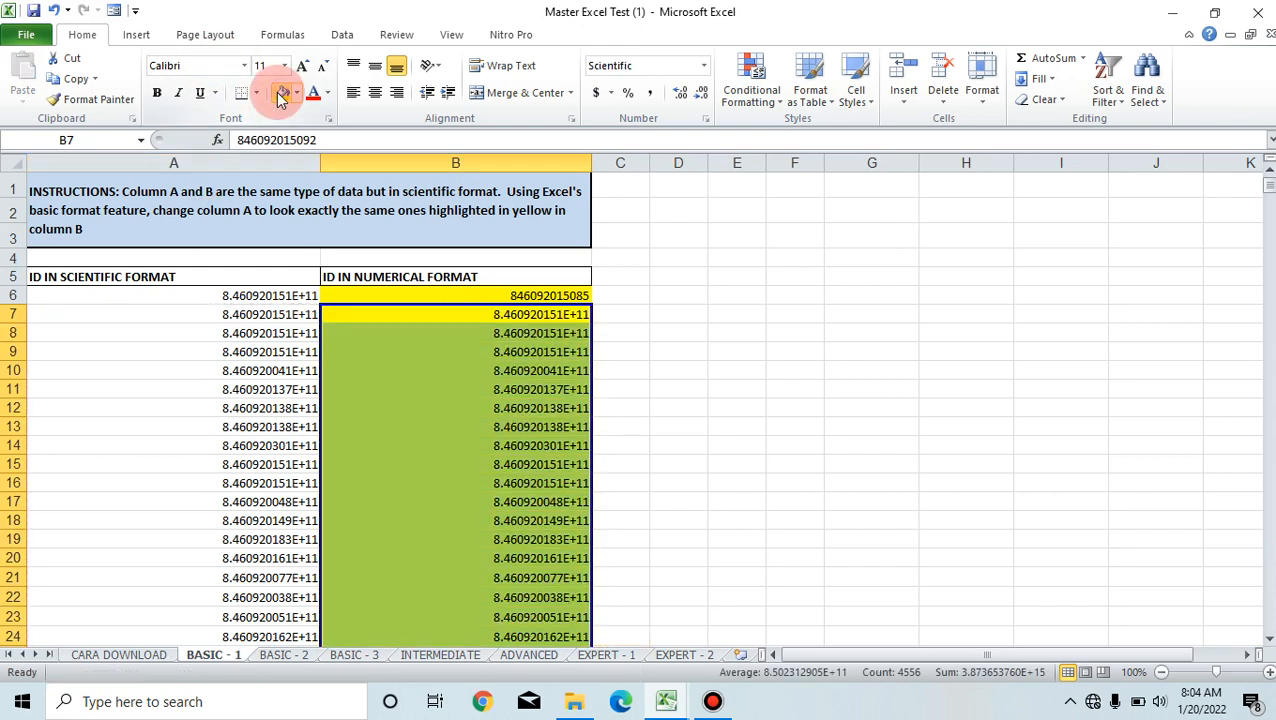
left_click(442, 460)
Format the pasted IDs from B7 down to the last row as Number with no decimal places
left_click(471, 318)
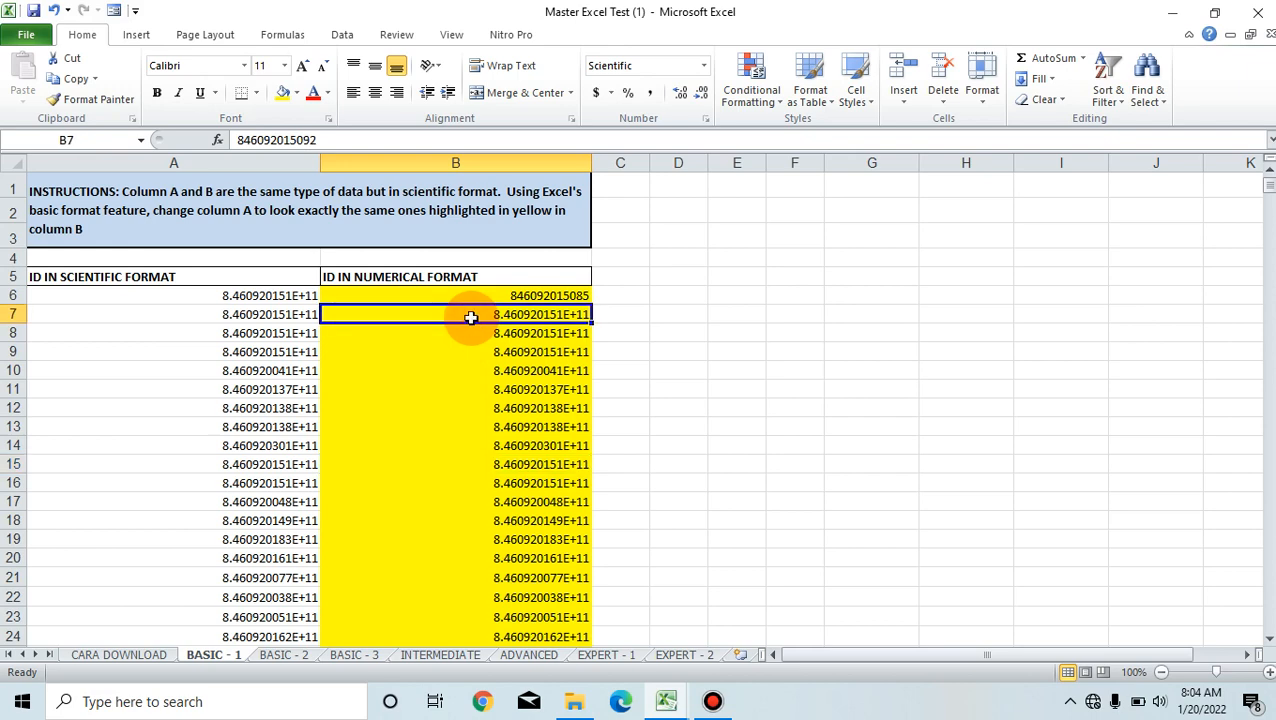
key("ctrl+shift+Down")
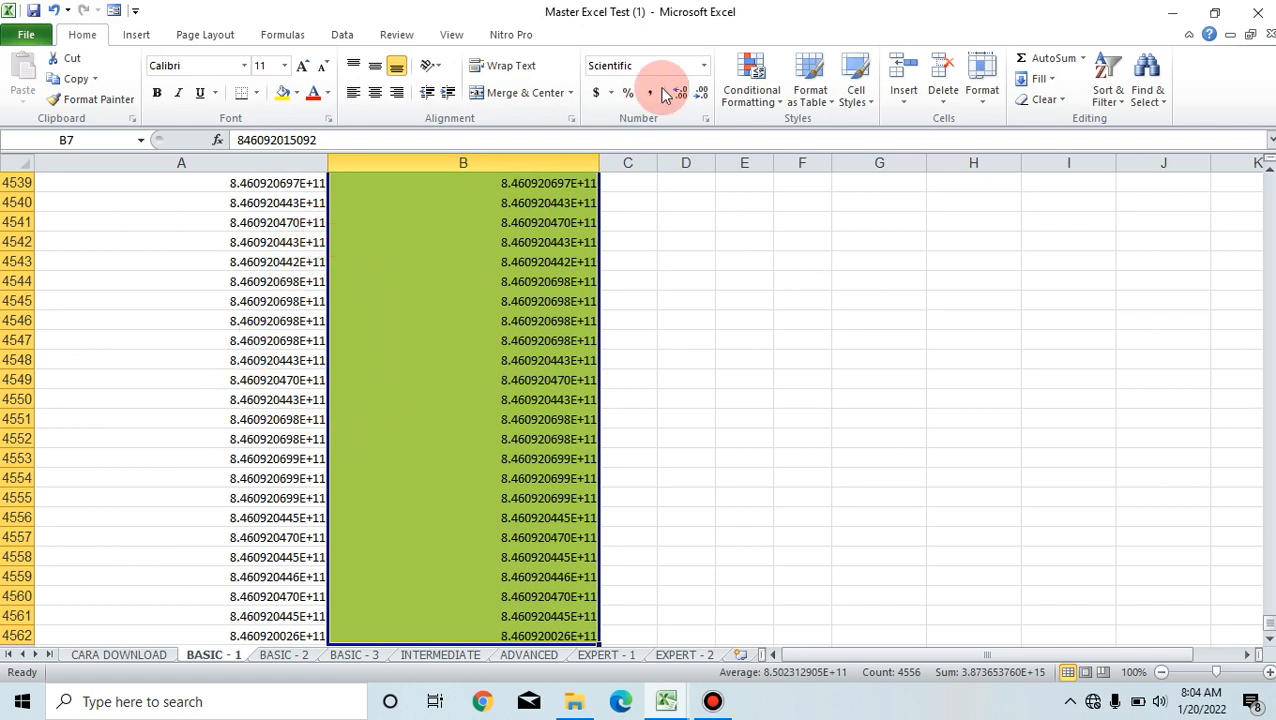
left_click(704, 67)
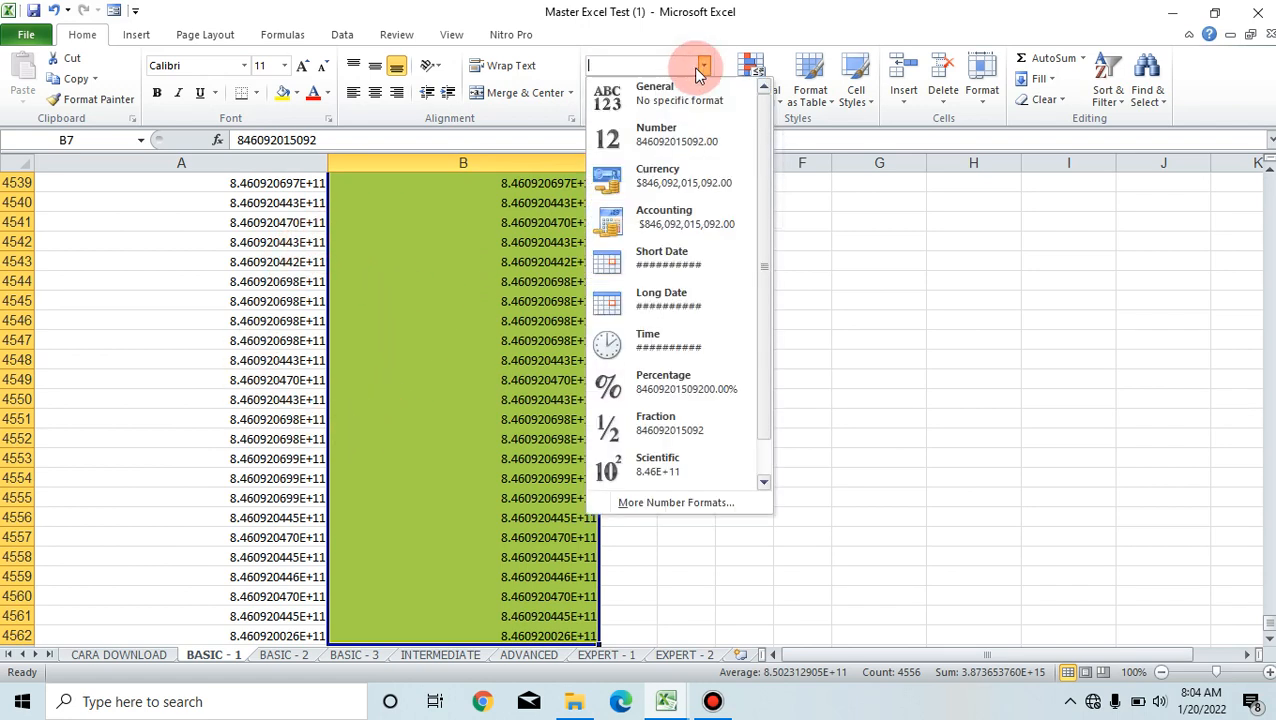
left_click(681, 140)
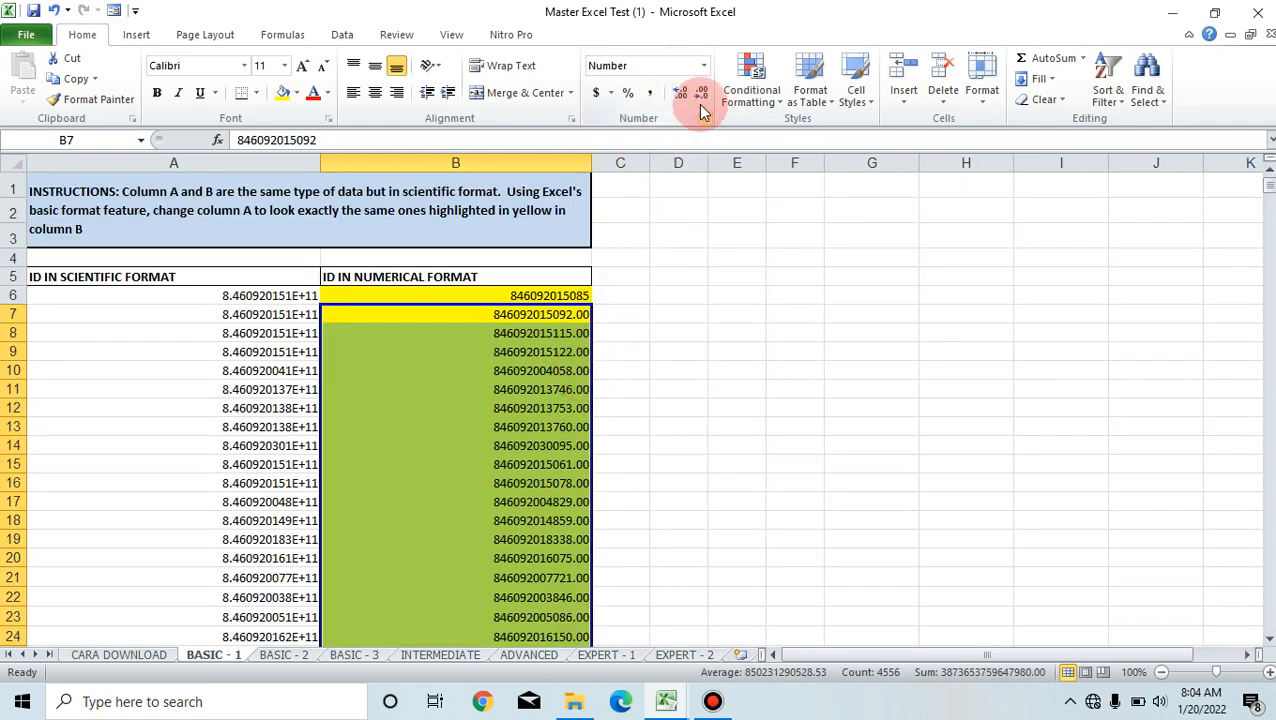
double_click(703, 97)
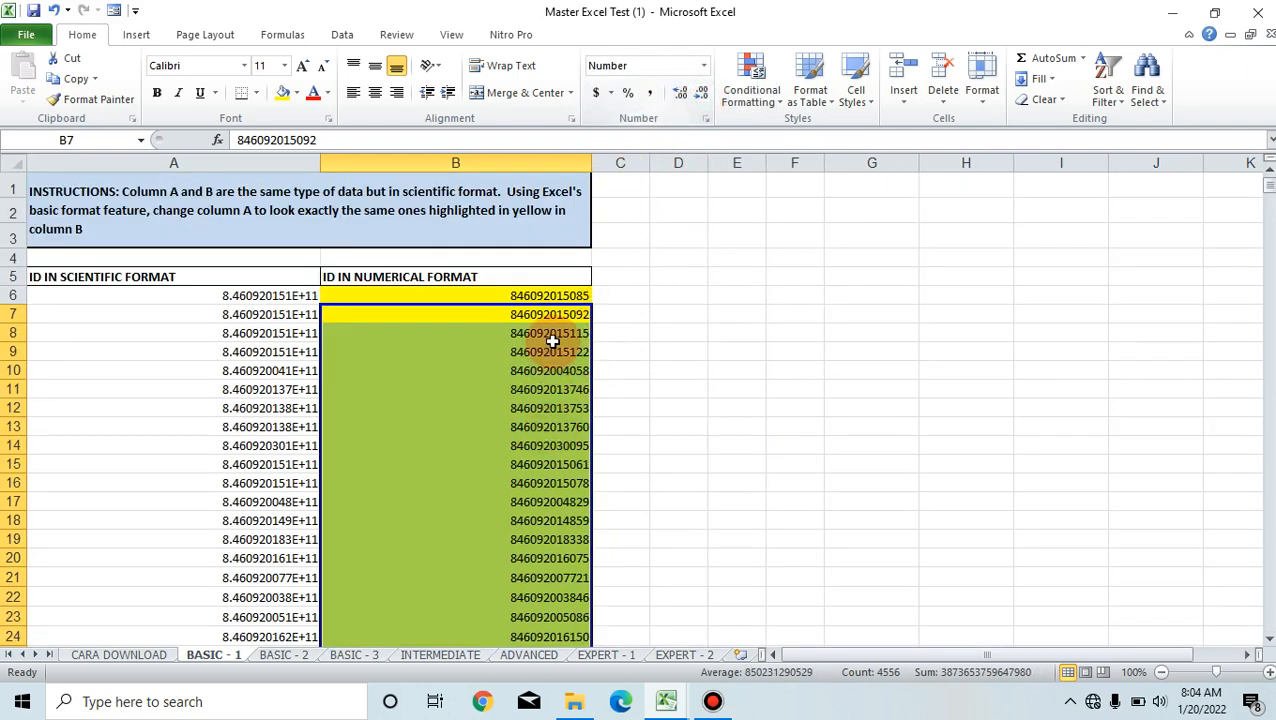
left_click(614, 316)
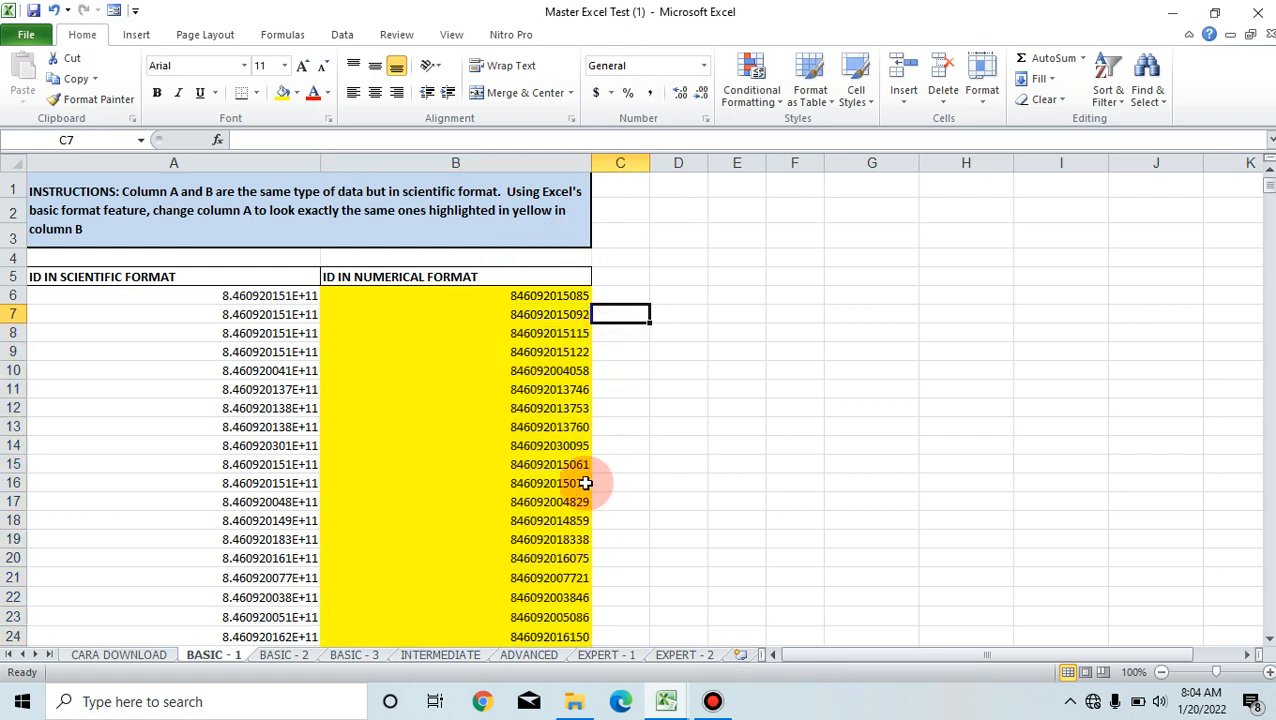
Compare the scientific-format IDs in column A with the numerical IDs in column B, starting from row 6
left_click(757, 375)
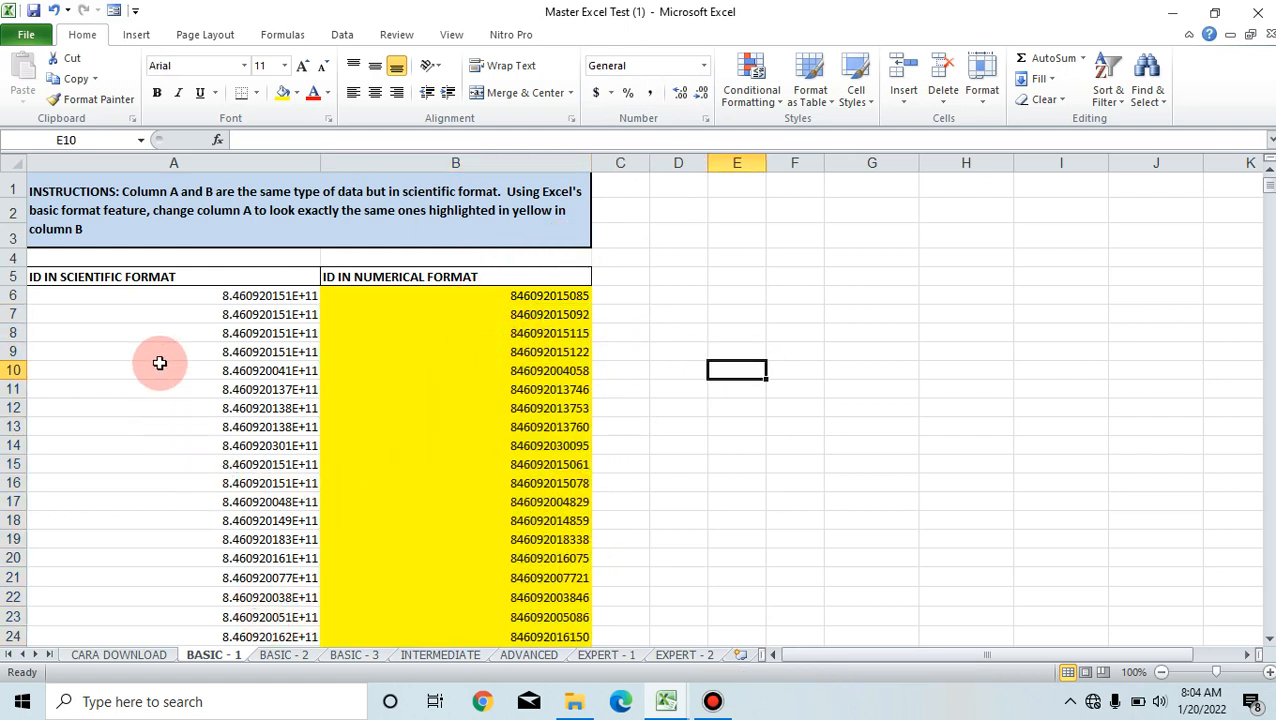
left_click_drag(153, 303, 170, 483)
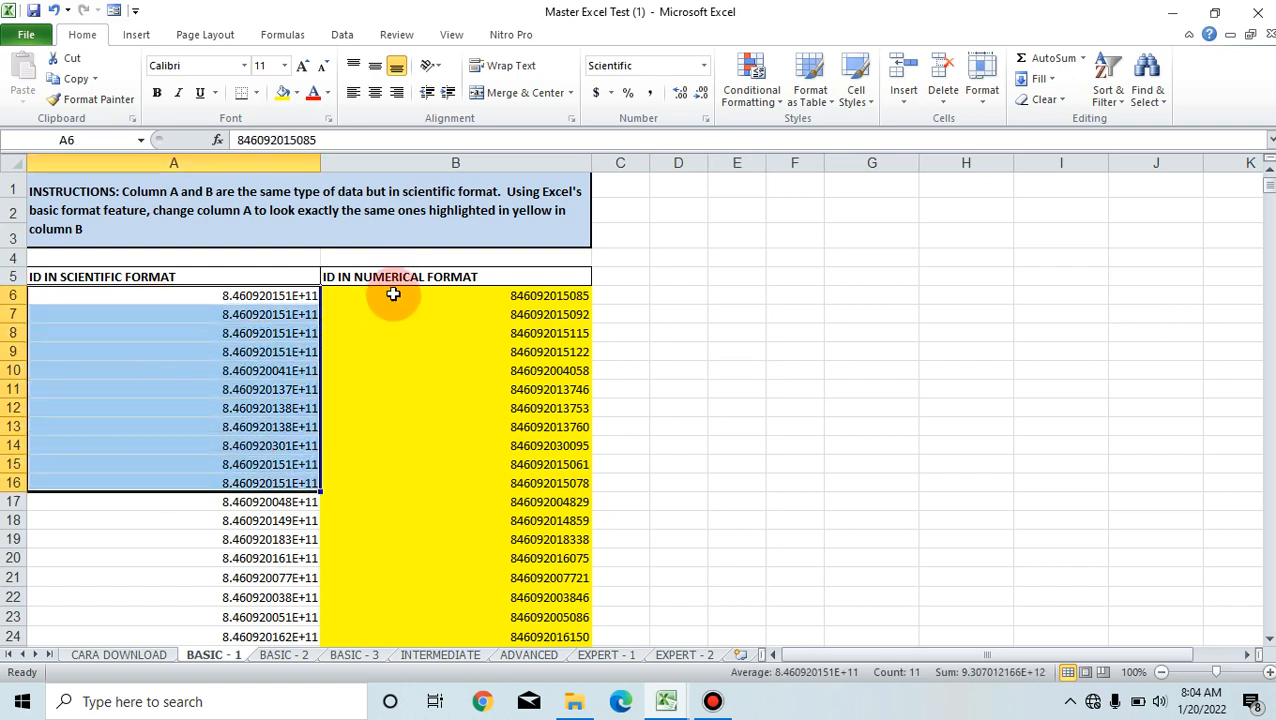
left_click_drag(393, 294, 399, 520)
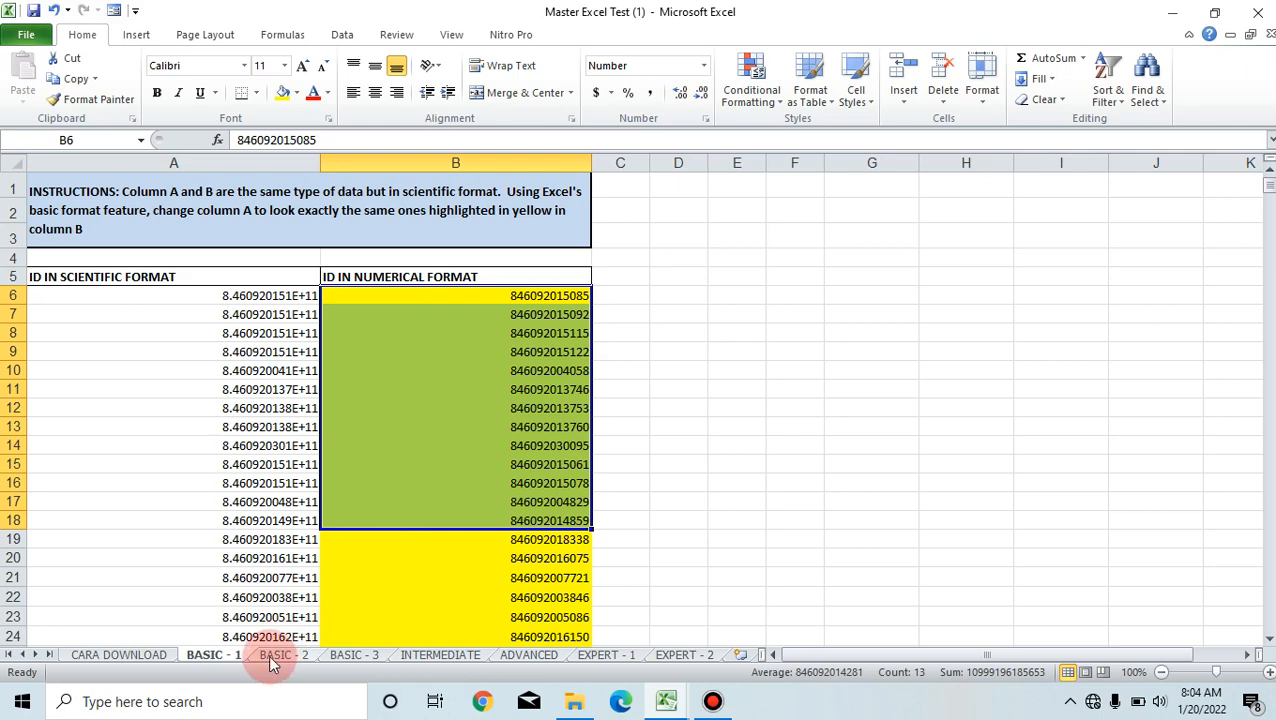
Open the BASIC - 2 sheet and compare the old image URLs in column A with the new image URLs in column B
left_click(279, 655)
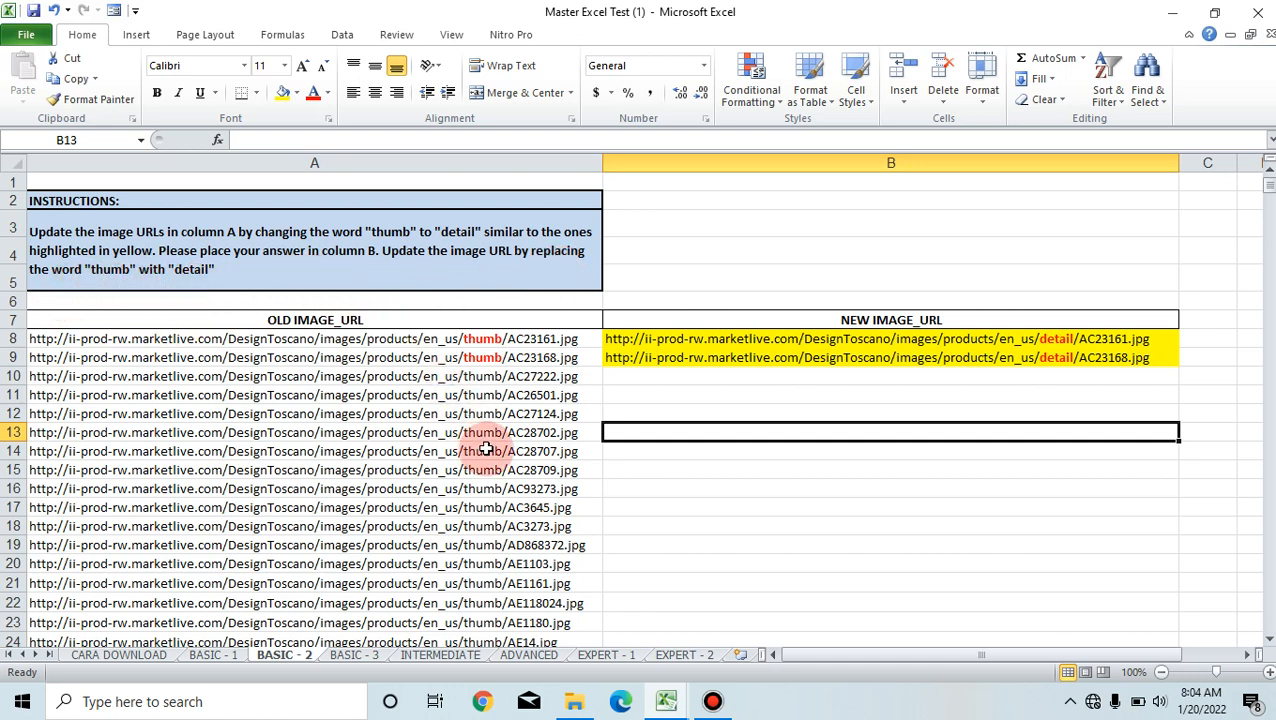
left_click(456, 161)
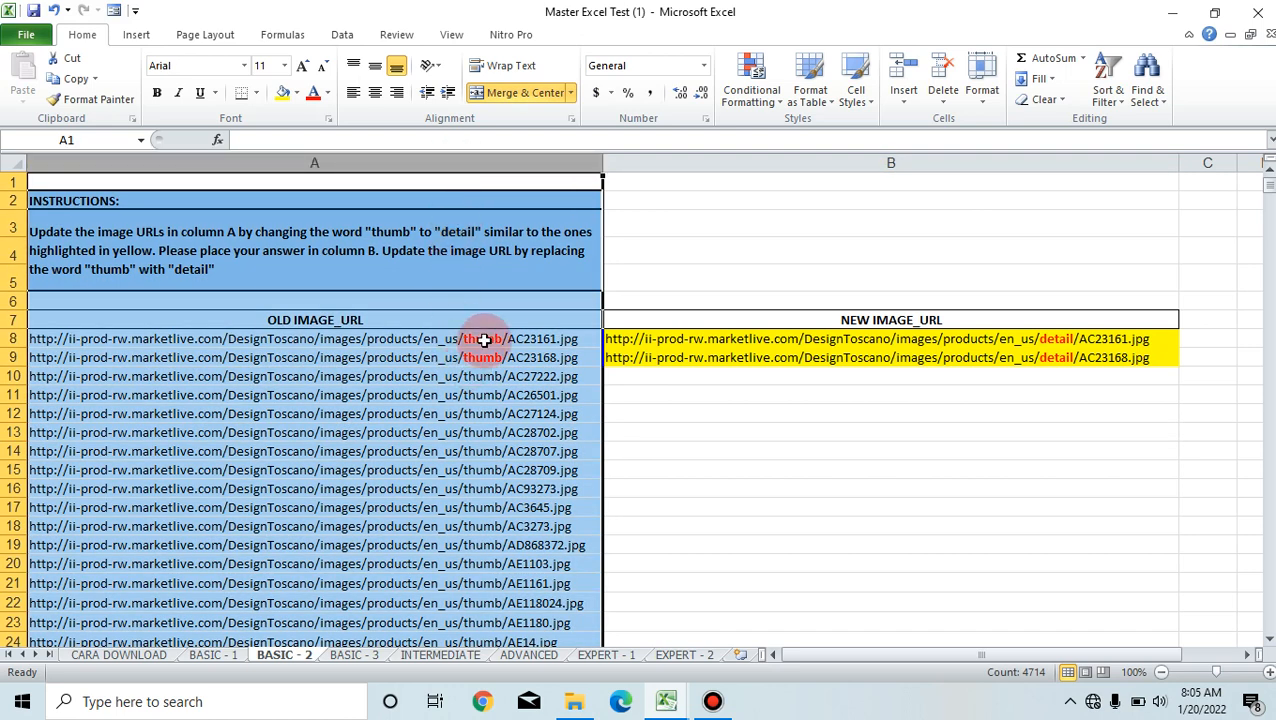
left_click(926, 152)
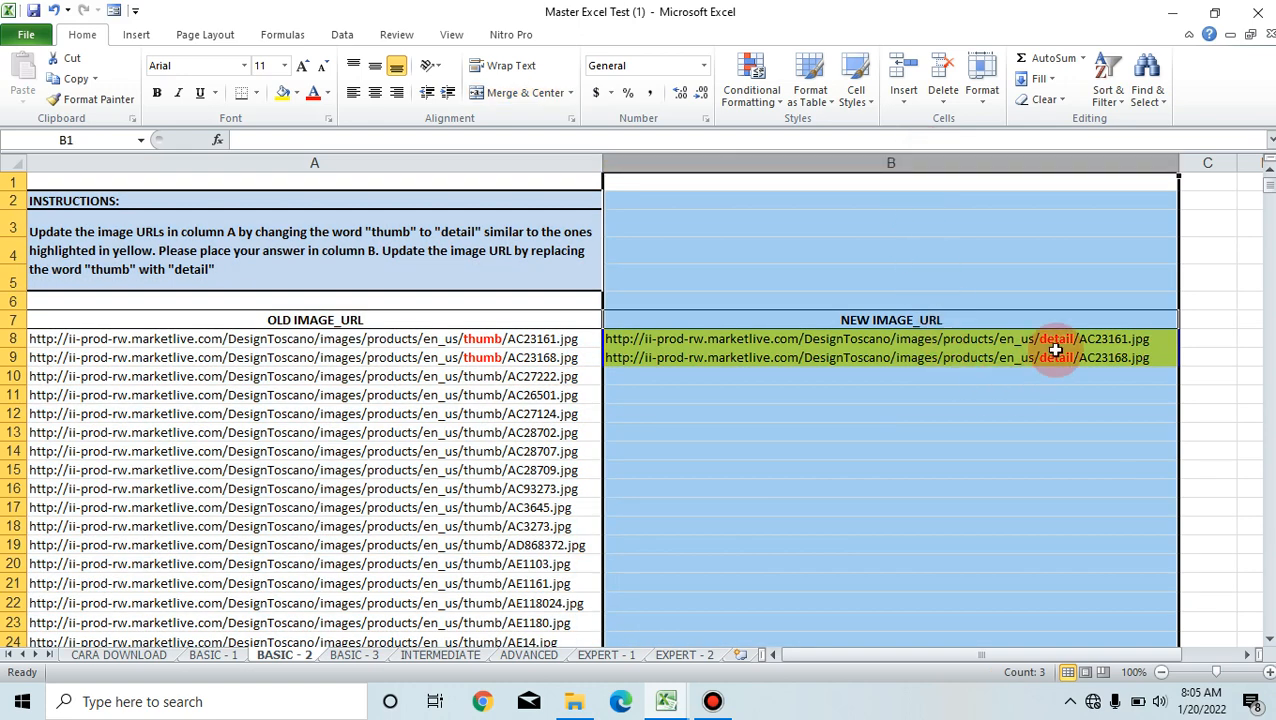
Copy the old image URLs from A10 down to the last row into column B, starting at B10
left_click(246, 384)
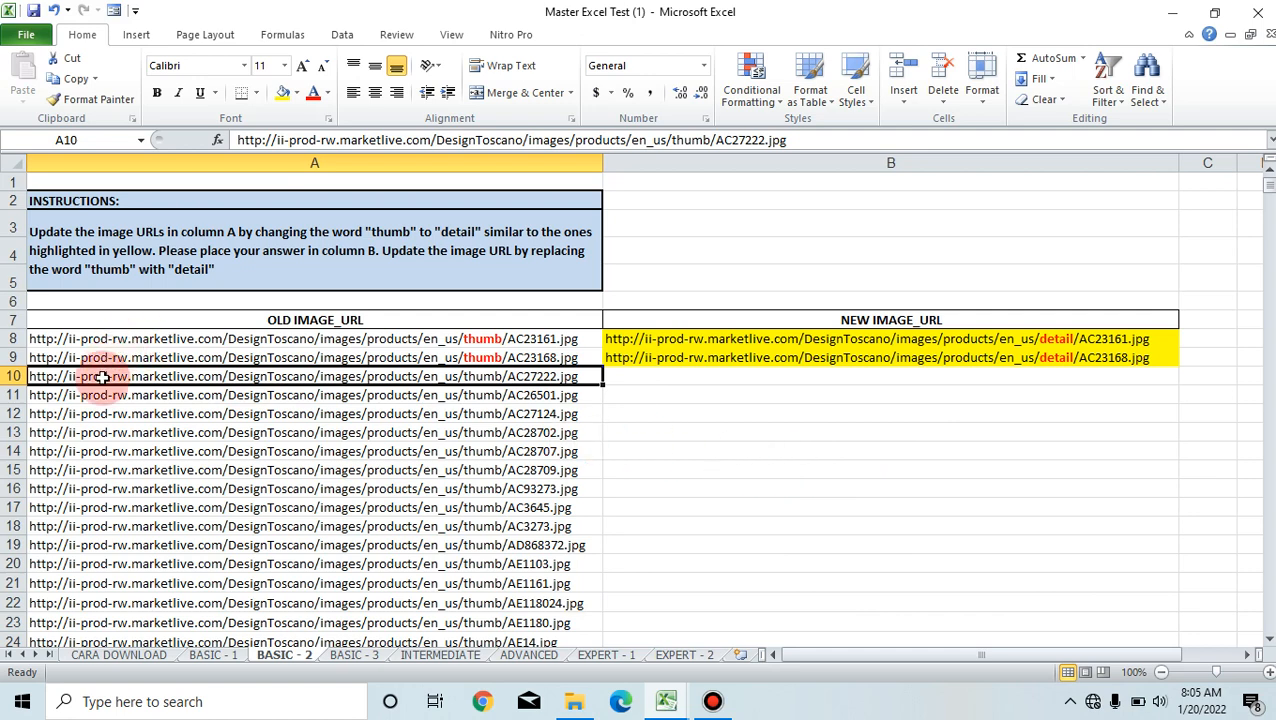
key("ctrl+shift+Down")
key("ctrl+c")
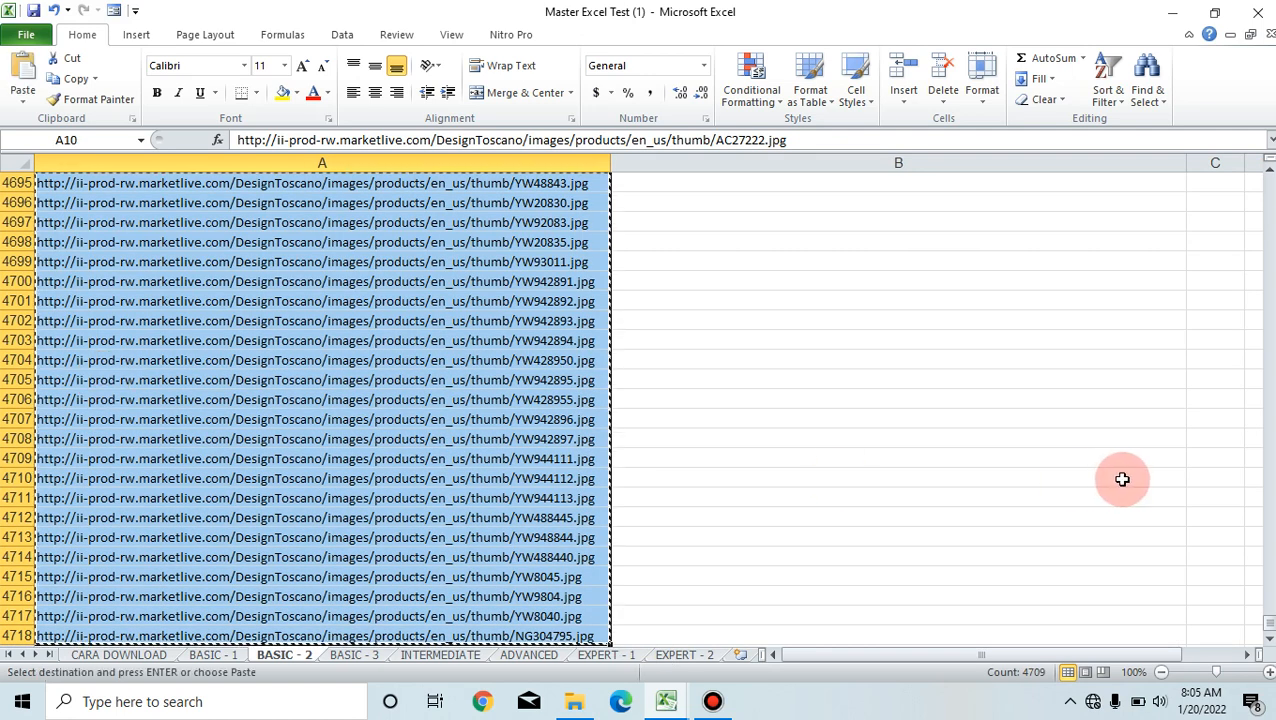
left_click_drag(1266, 621, 1258, 165)
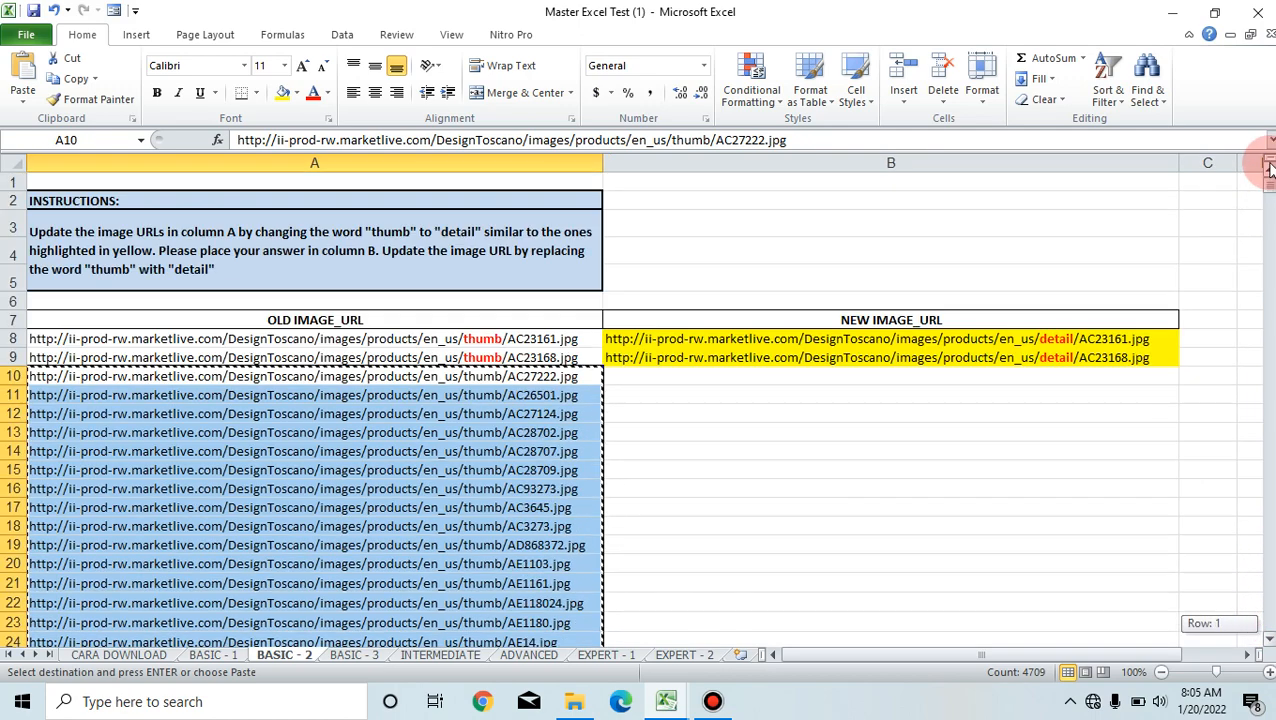
left_click(721, 376)
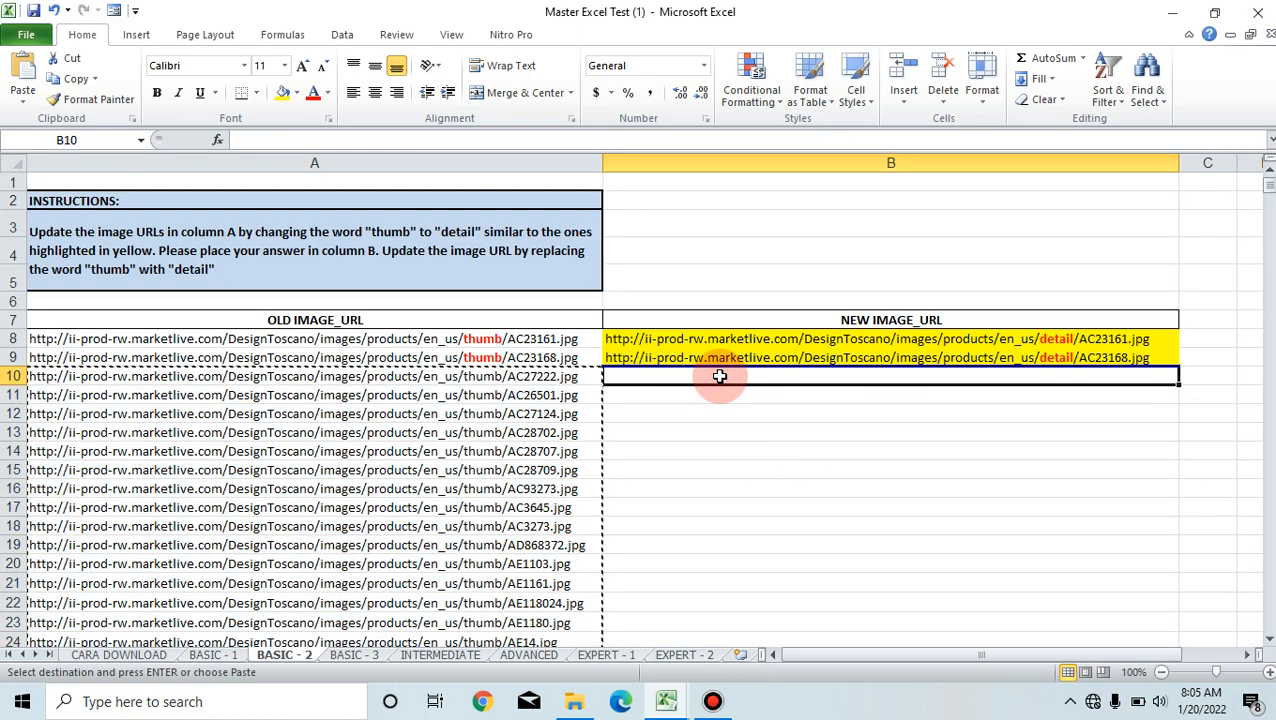
key("ctrl+v")
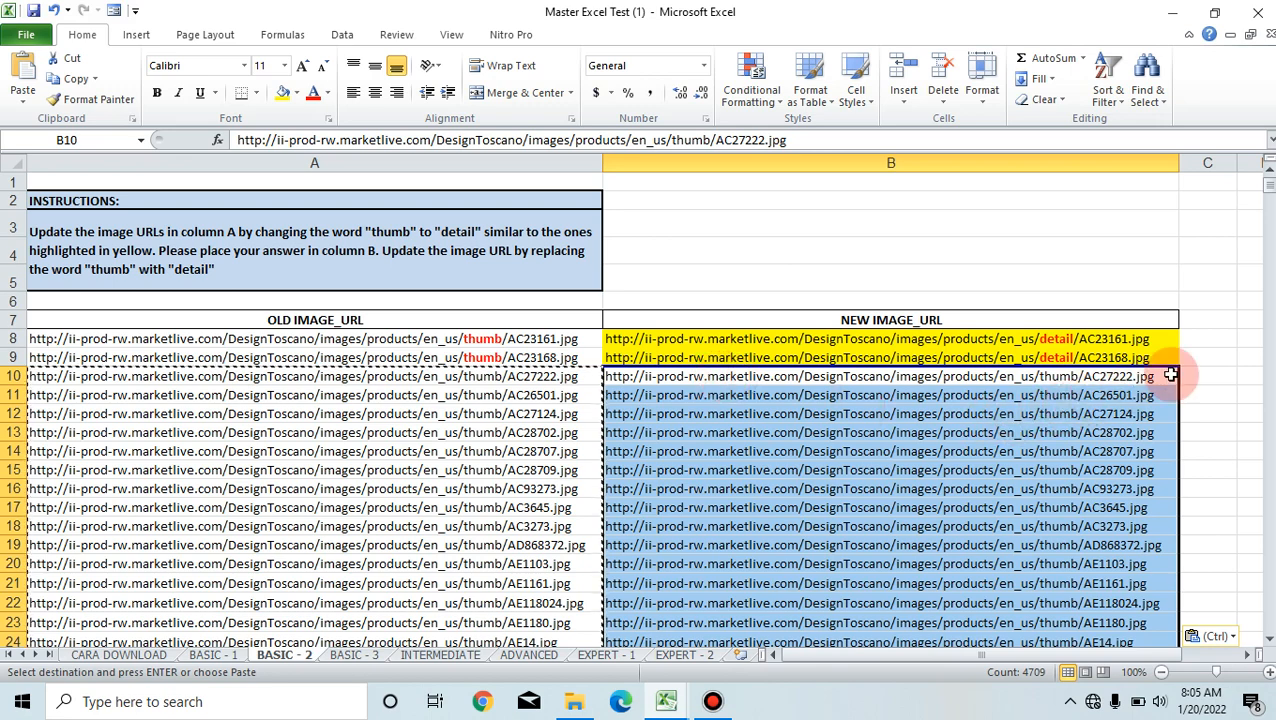
left_click(1210, 372)
left_click(807, 390)
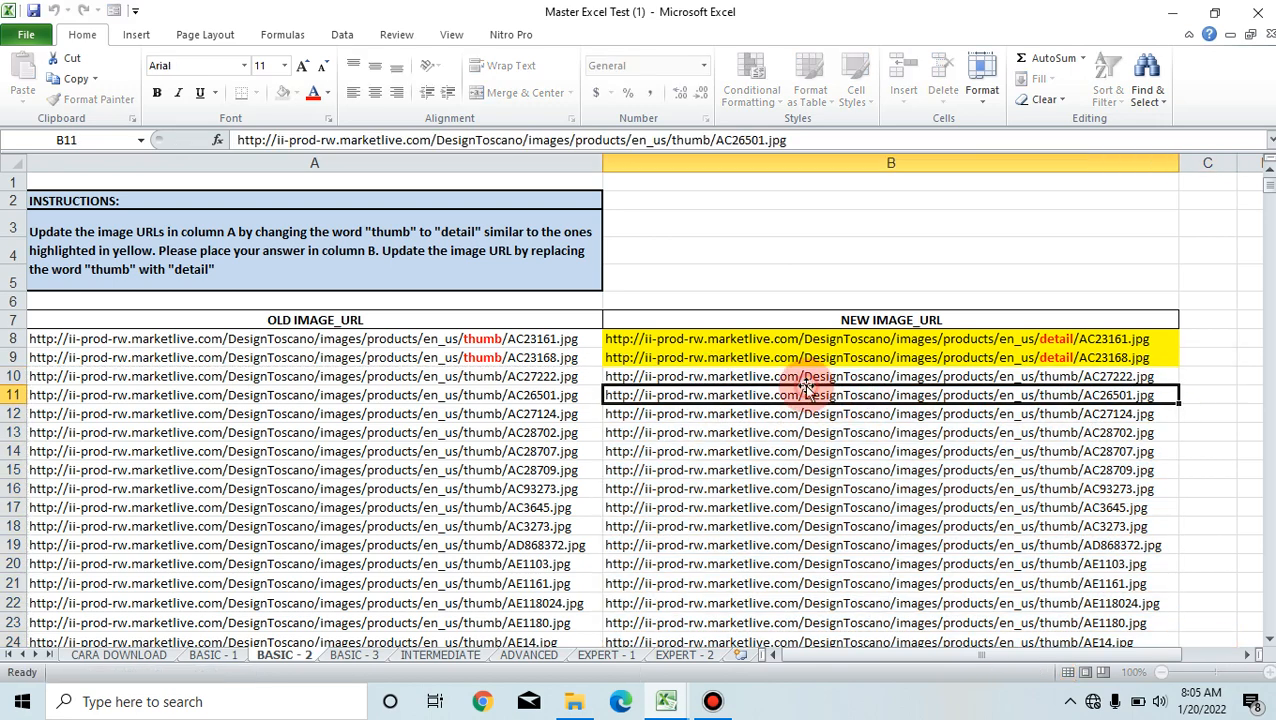
Replace every "thumb" with "detail" in the copied image URLs from B10 down to the last row
left_click(812, 376)
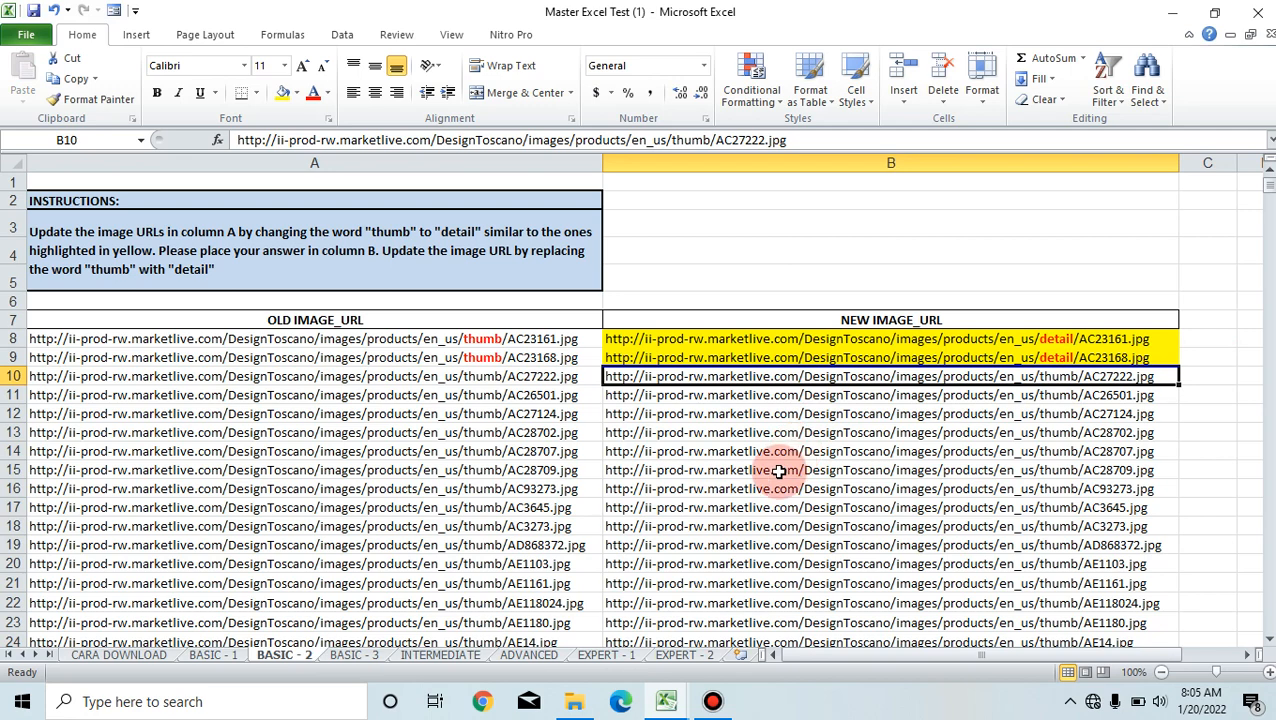
key("ctrl+shift+Down")
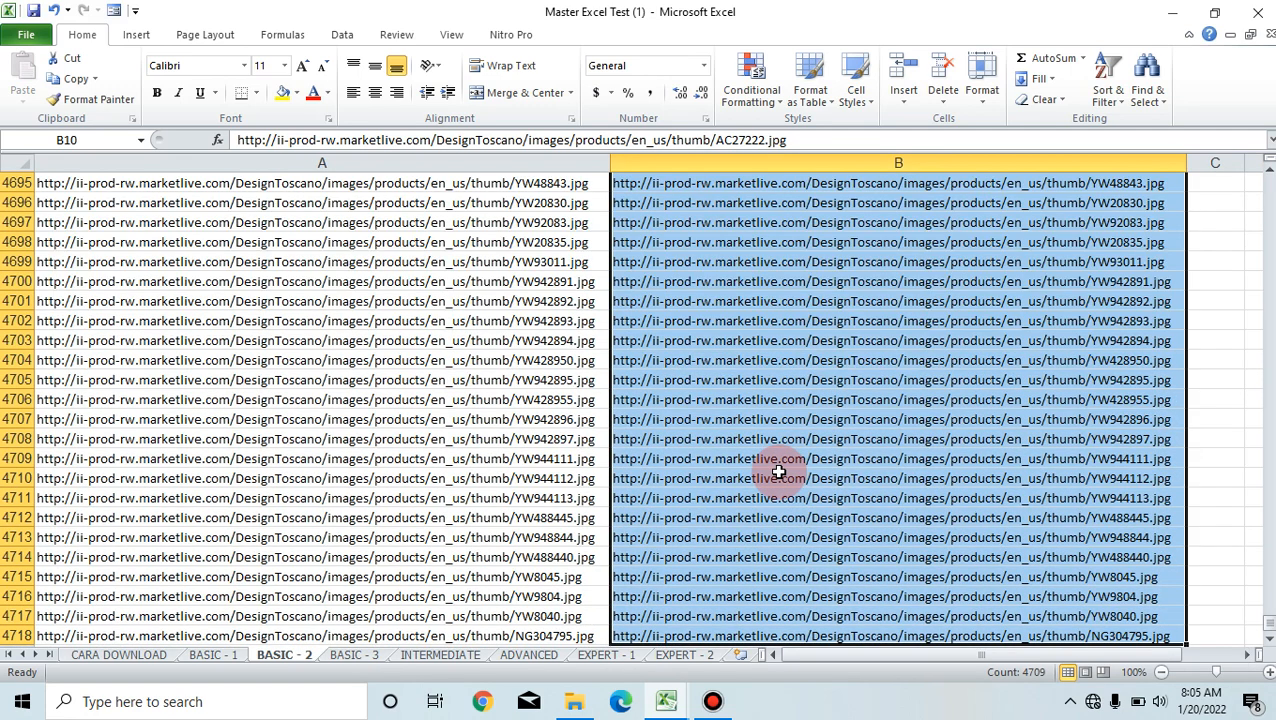
key("ctrl+f")
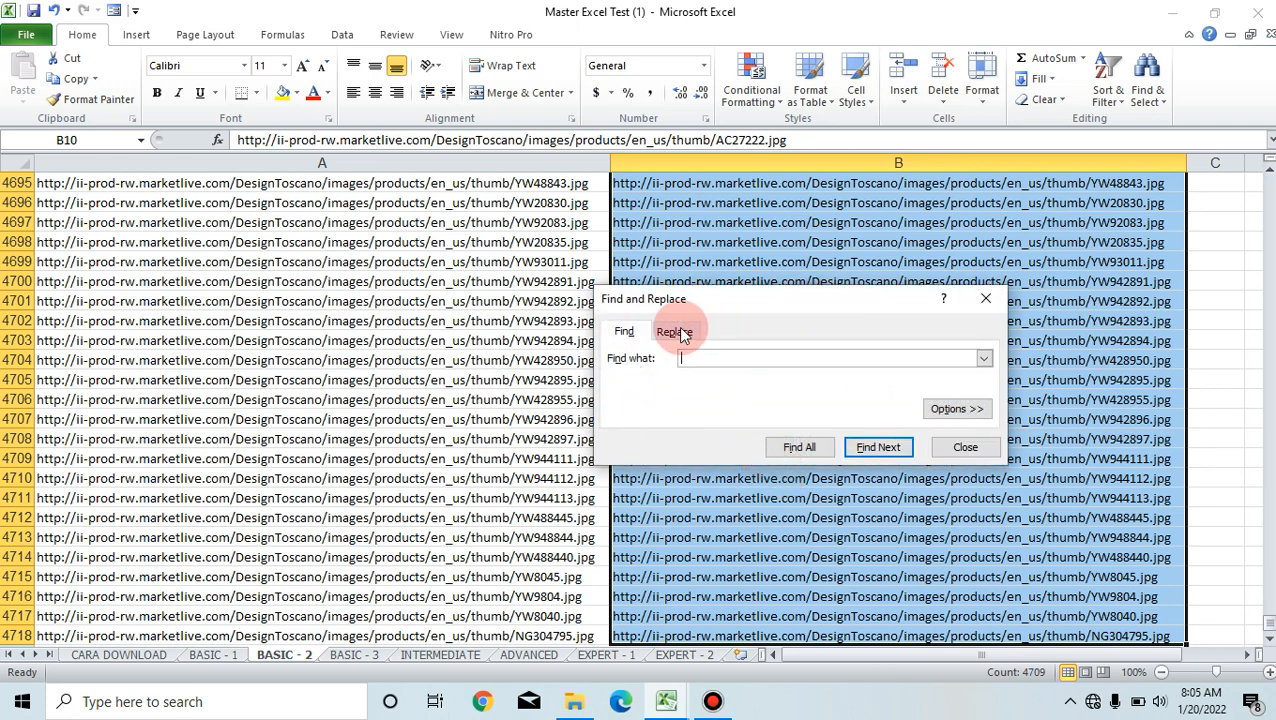
left_click(676, 338)
left_click(672, 362)
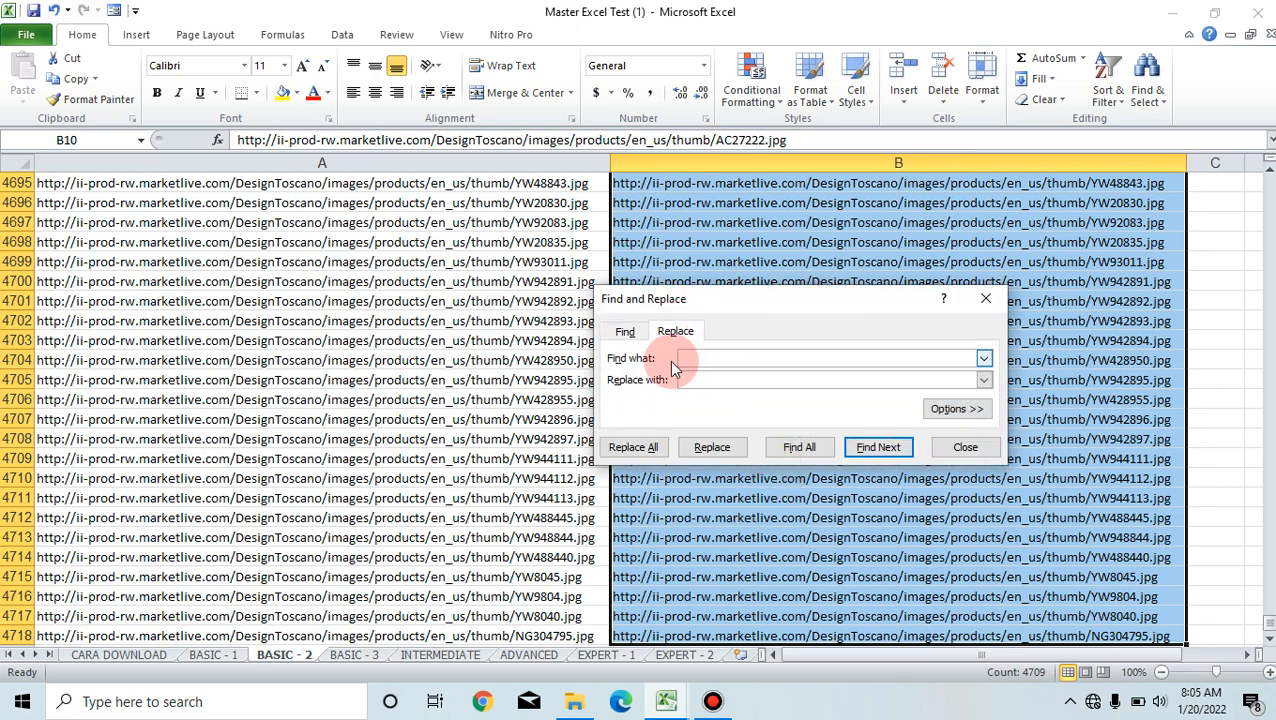
left_click(716, 362)
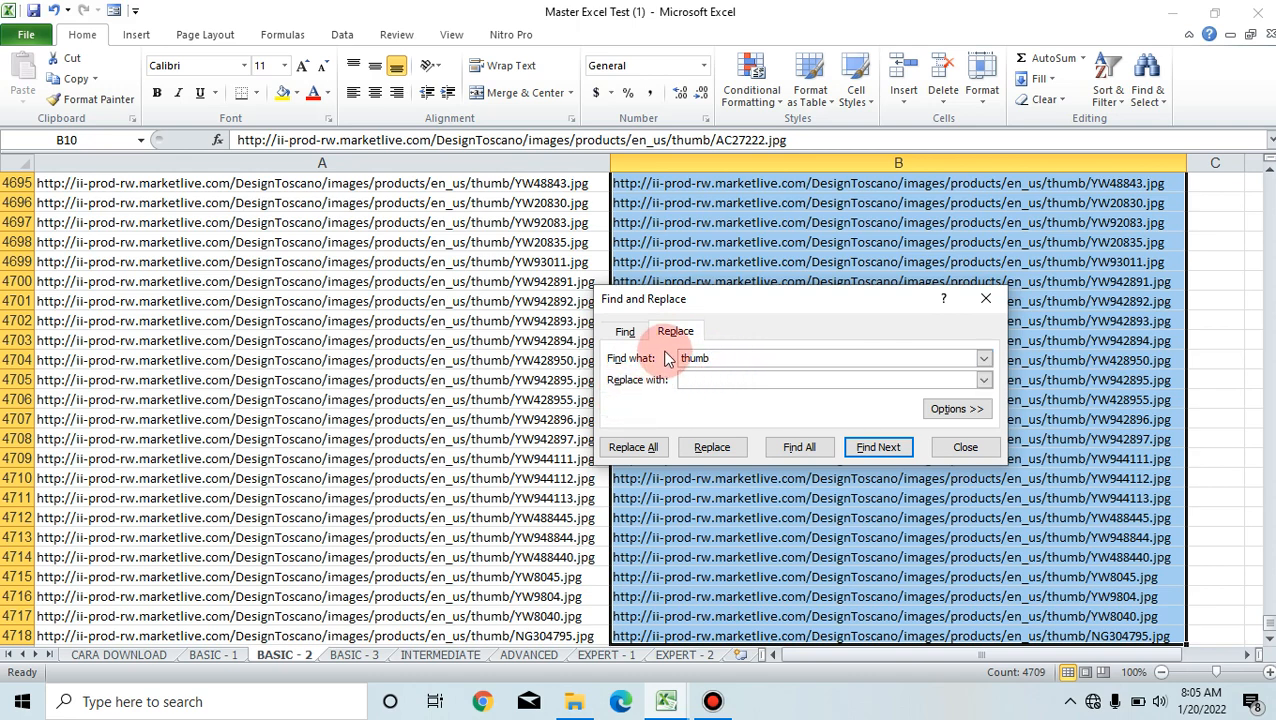
left_click(701, 377)
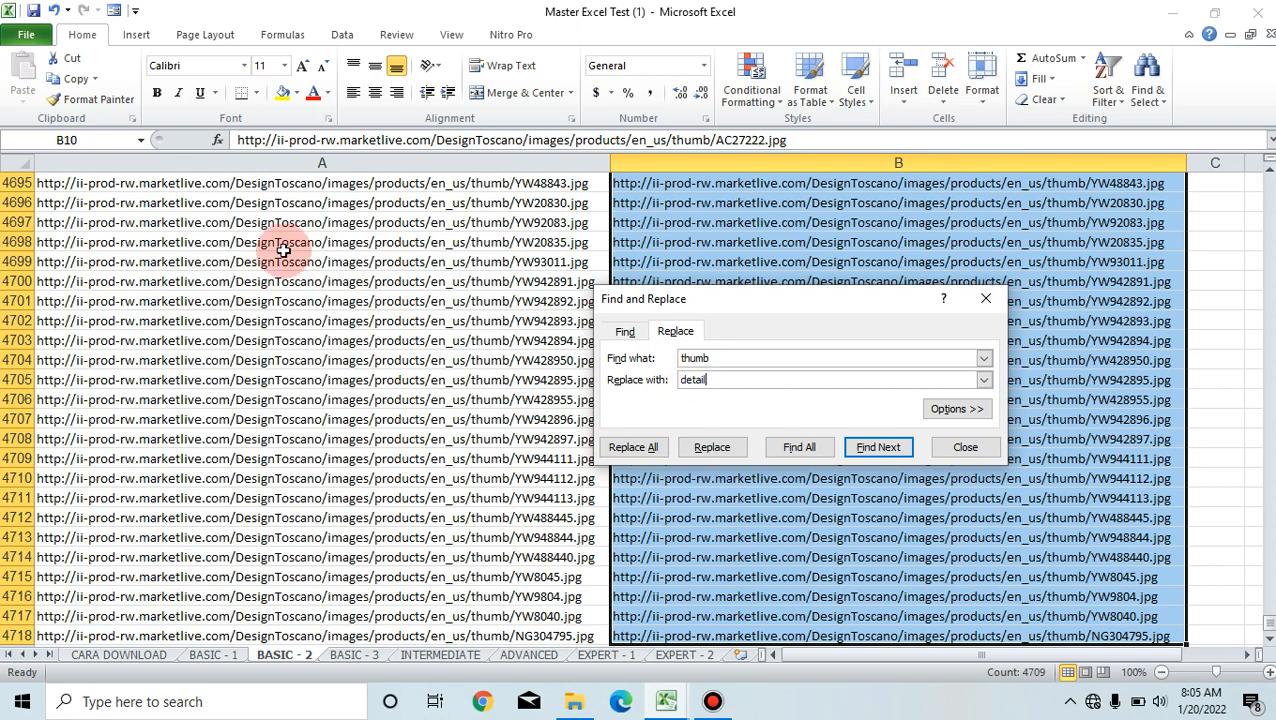
left_click(631, 450)
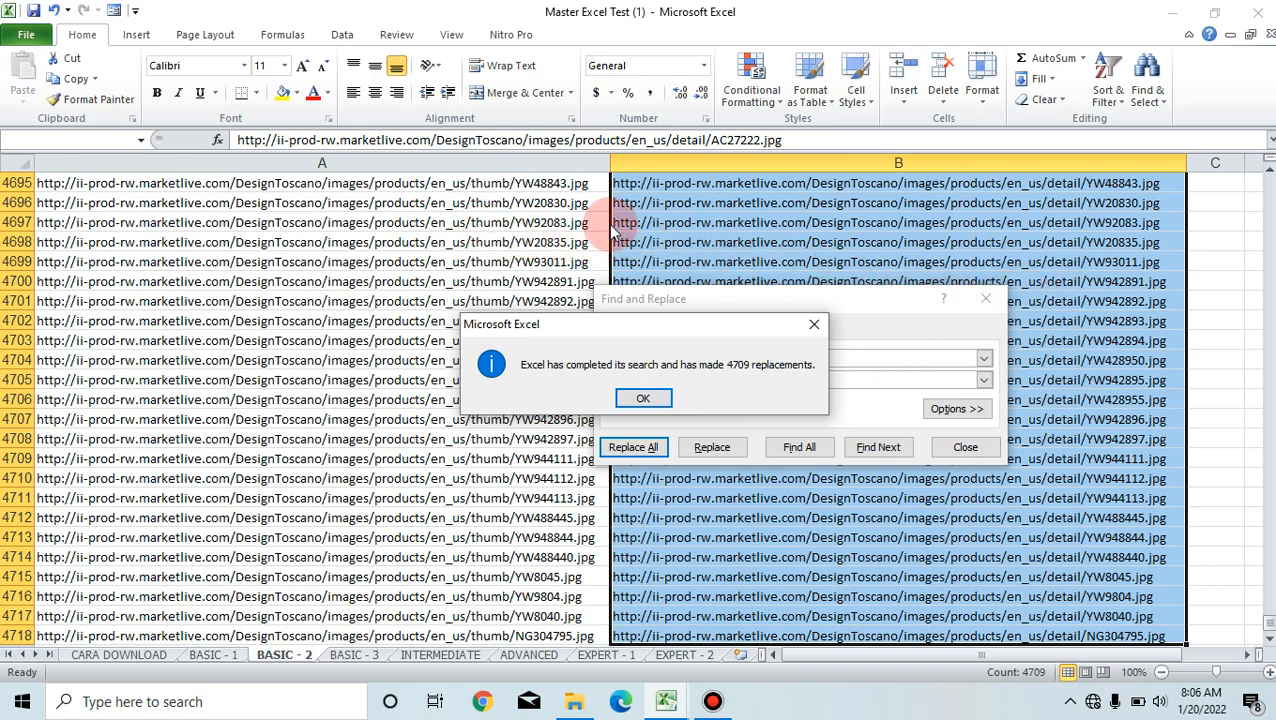
left_click(643, 399)
left_click(965, 447)
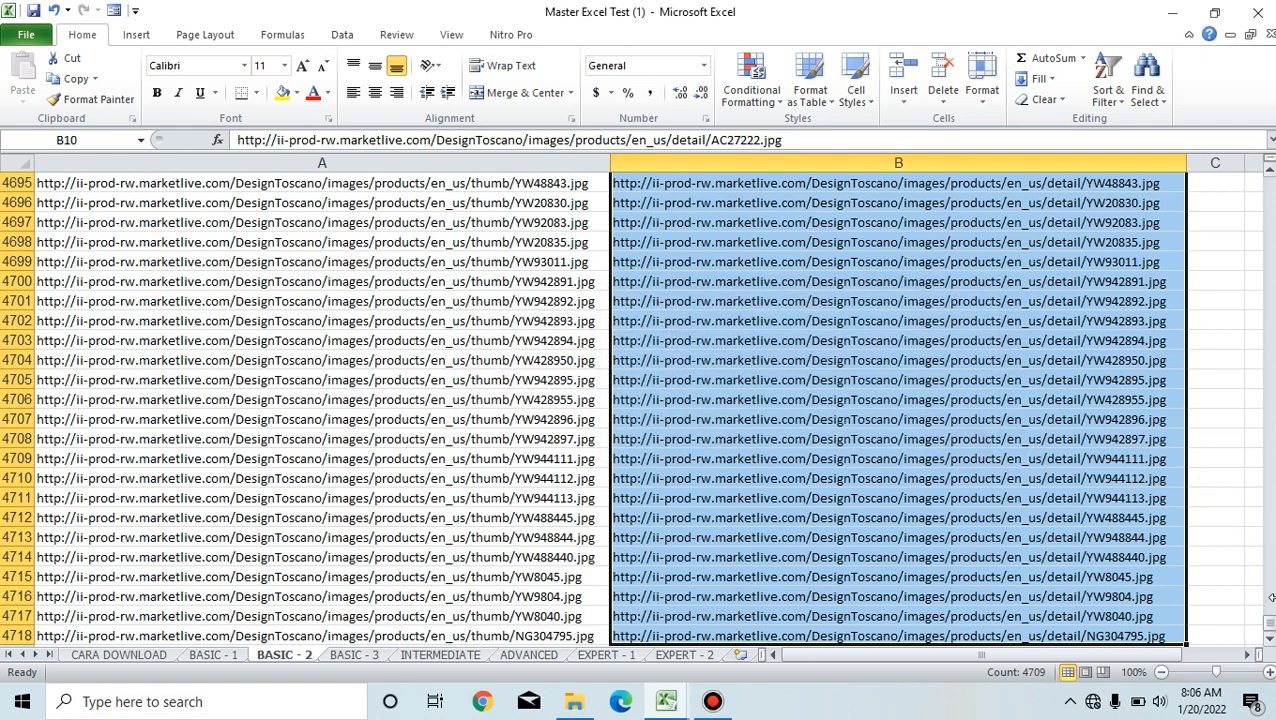
left_click_drag(1268, 618, 1268, 175)
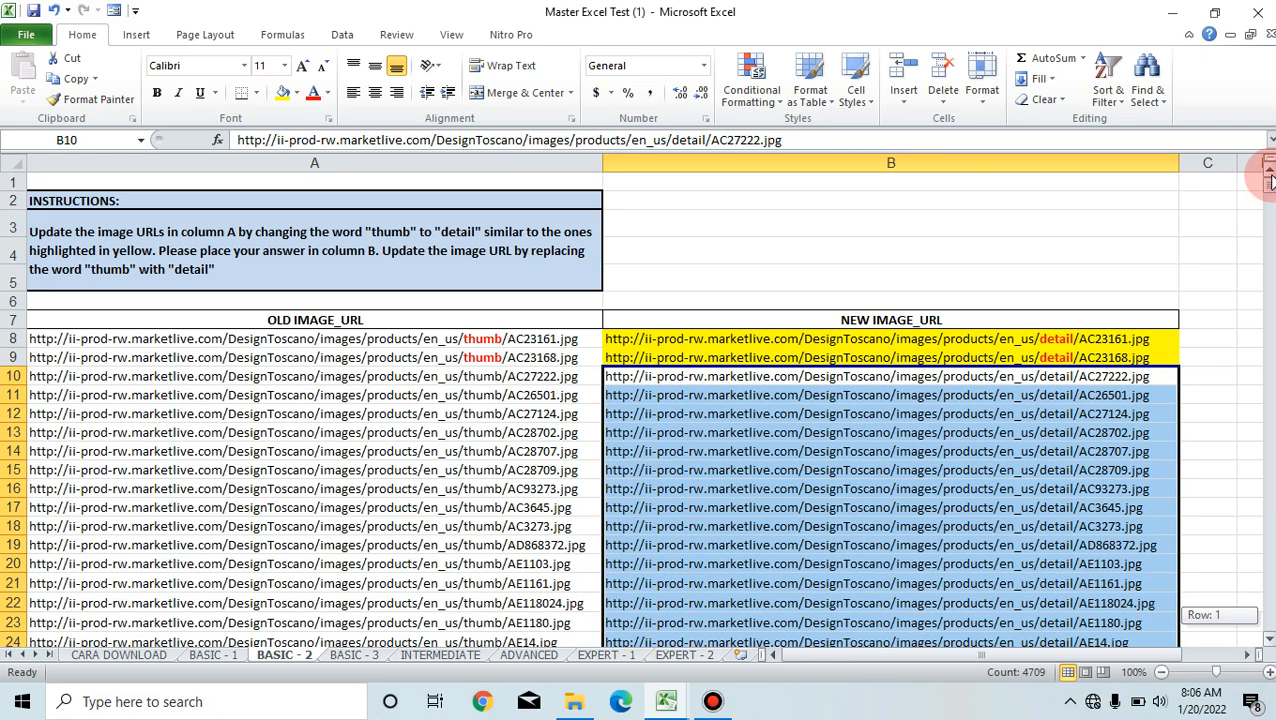
left_click(891, 392)
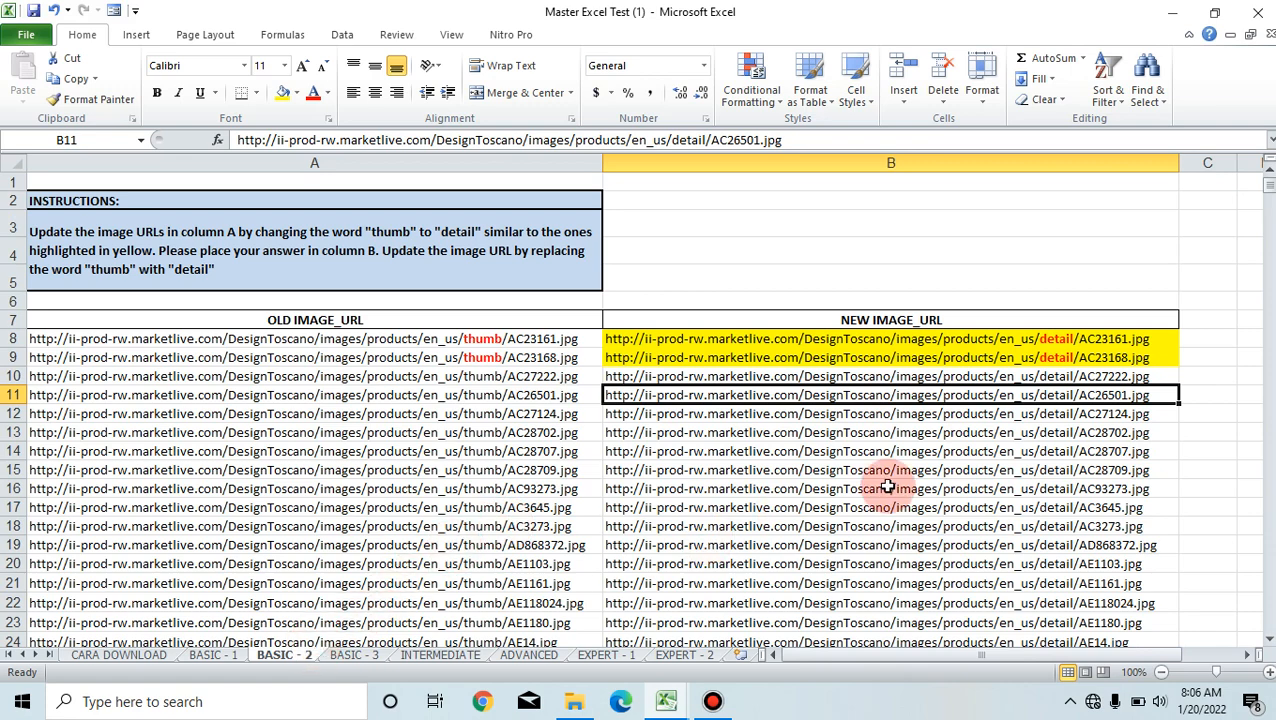
Open the BASIC - 3 sheet and examine the shipping cost conditions alongside the Sale Price and Shipping Cost columns
left_click(342, 658)
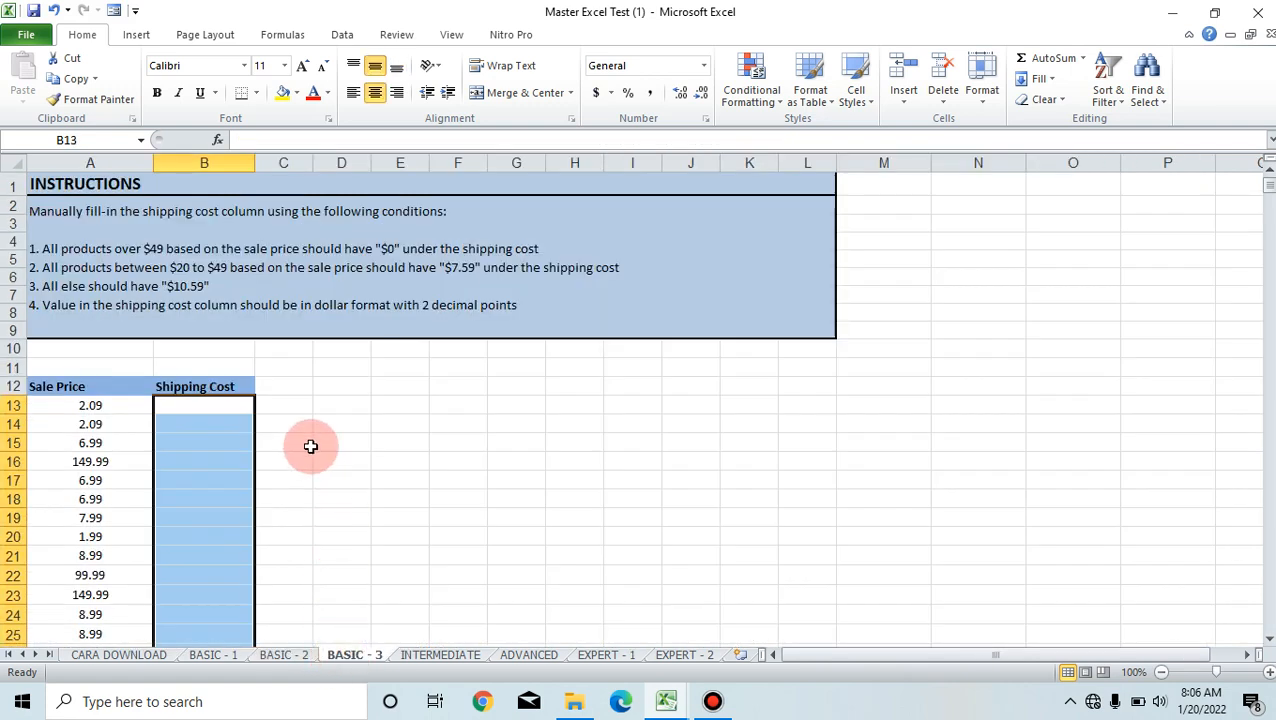
left_click(305, 443)
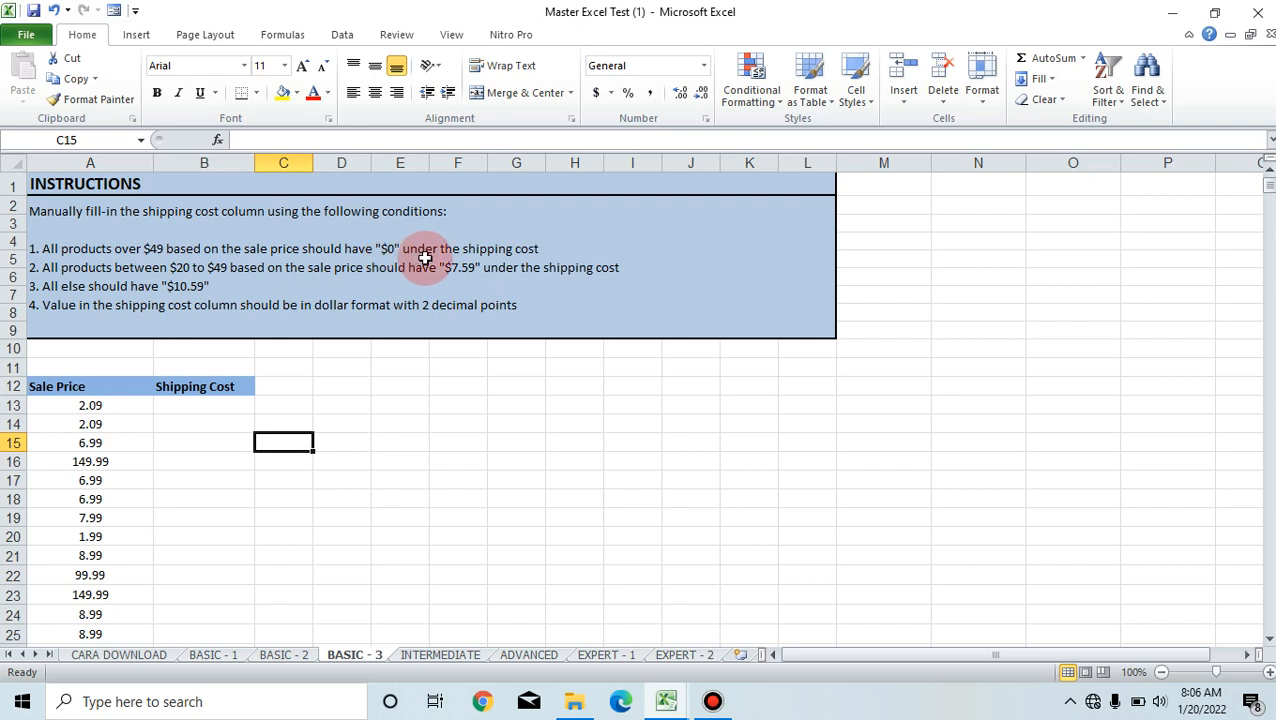
left_click(110, 408)
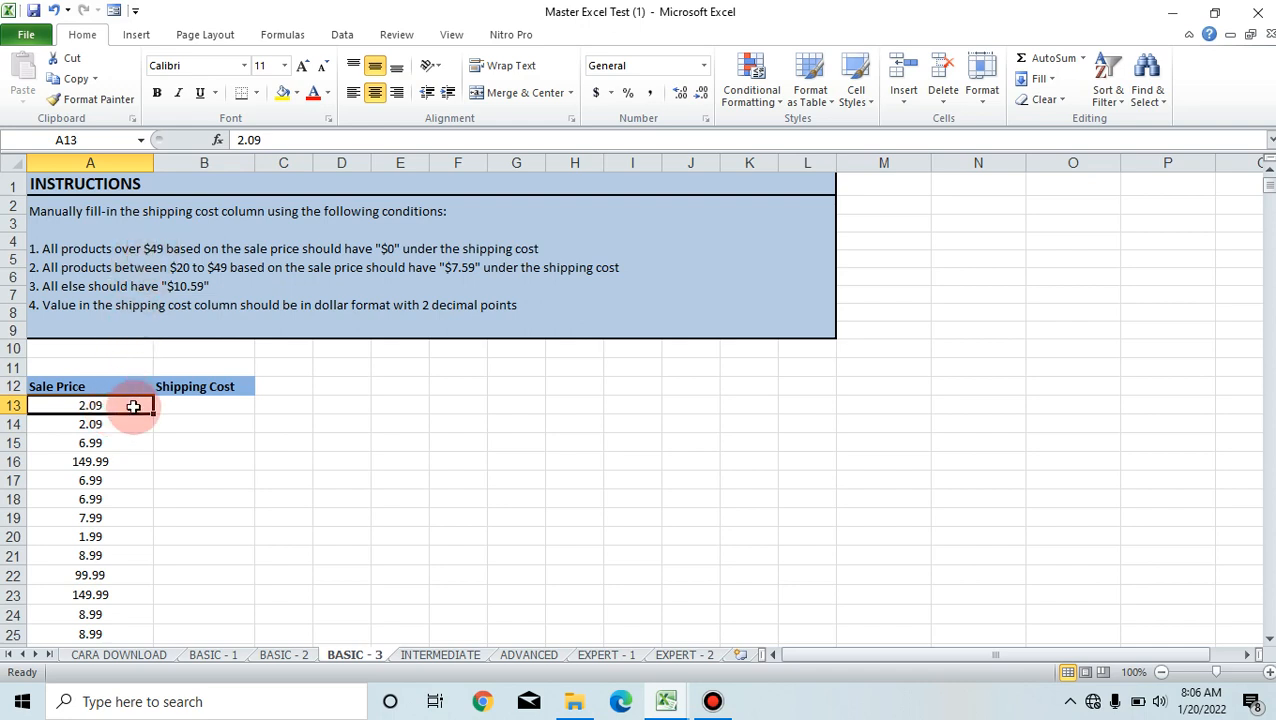
left_click(176, 407)
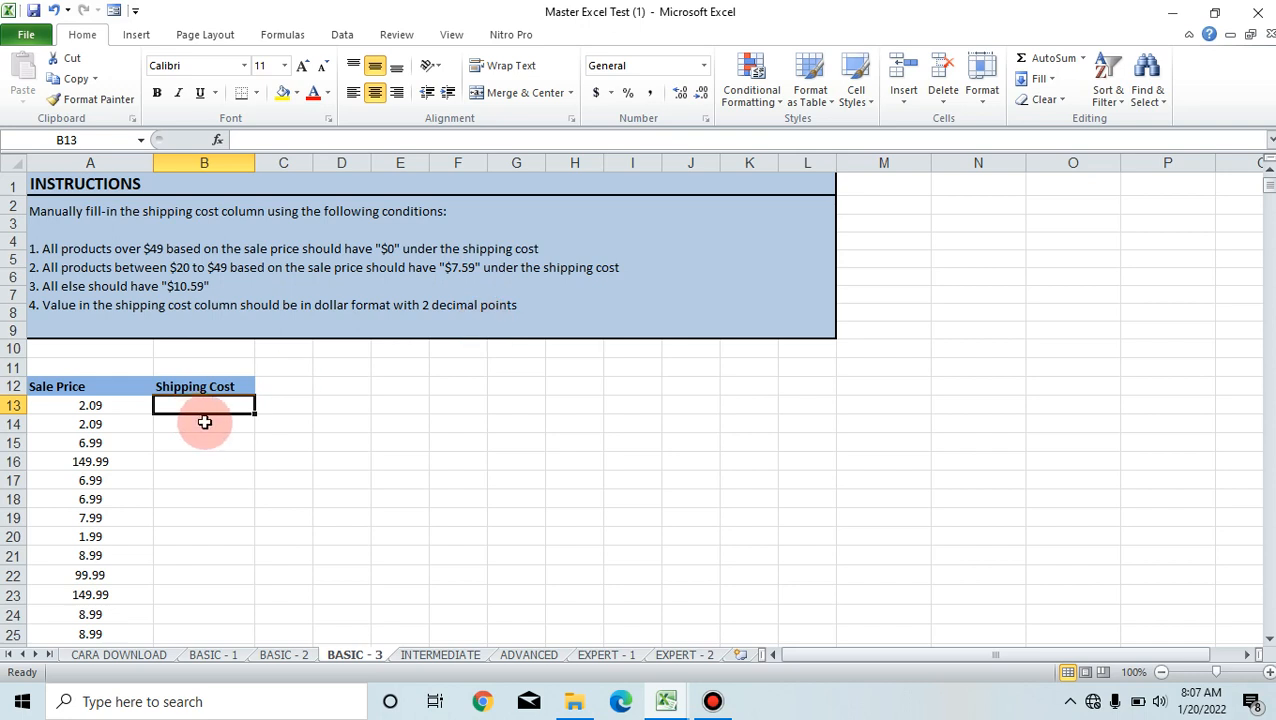
left_click(107, 409)
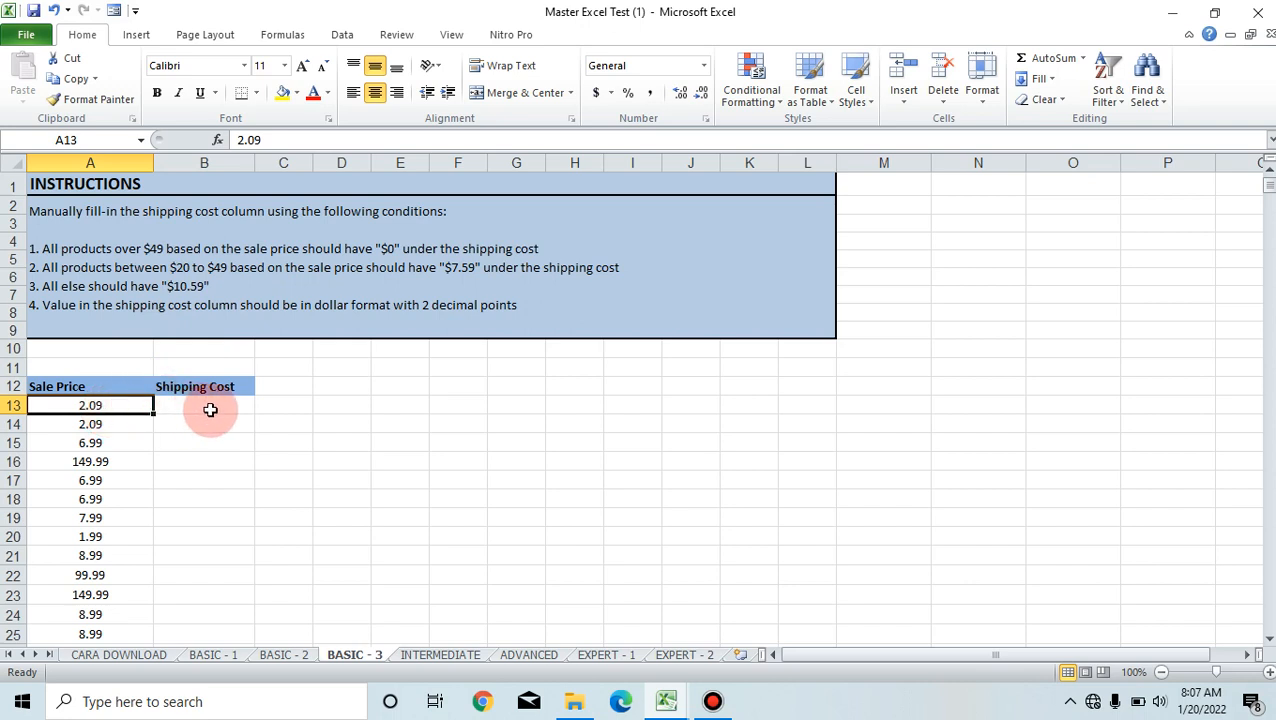
left_click(212, 405)
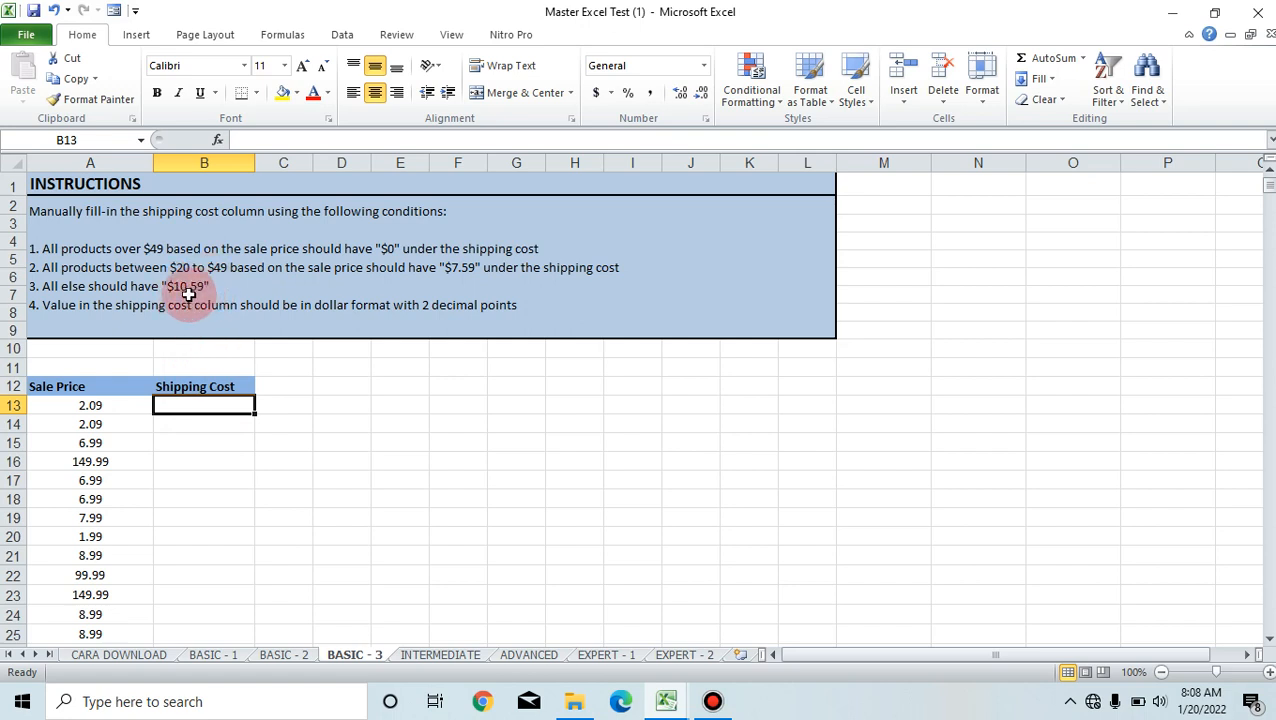
left_click(226, 497)
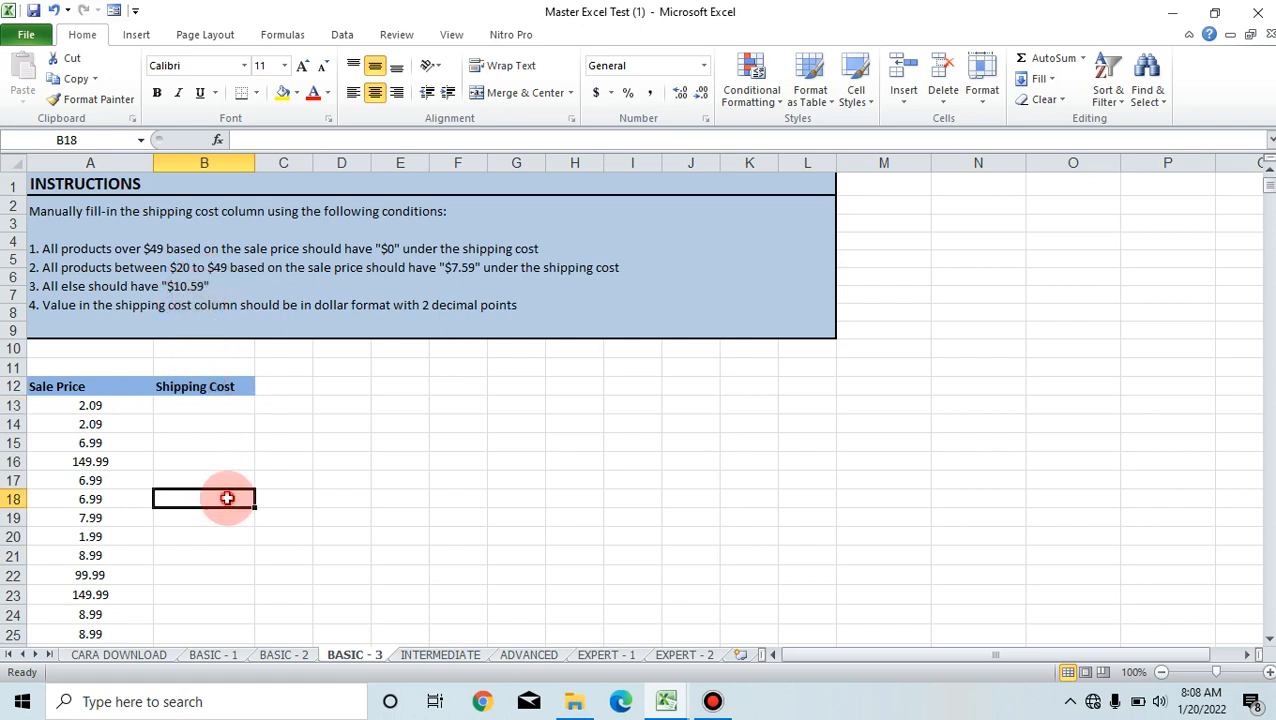
Enter the nested formula =IF(A13<20,10.59,IF(A13<=49,7.59,0)) in B13, the first Shipping Cost cell
left_click(226, 403)
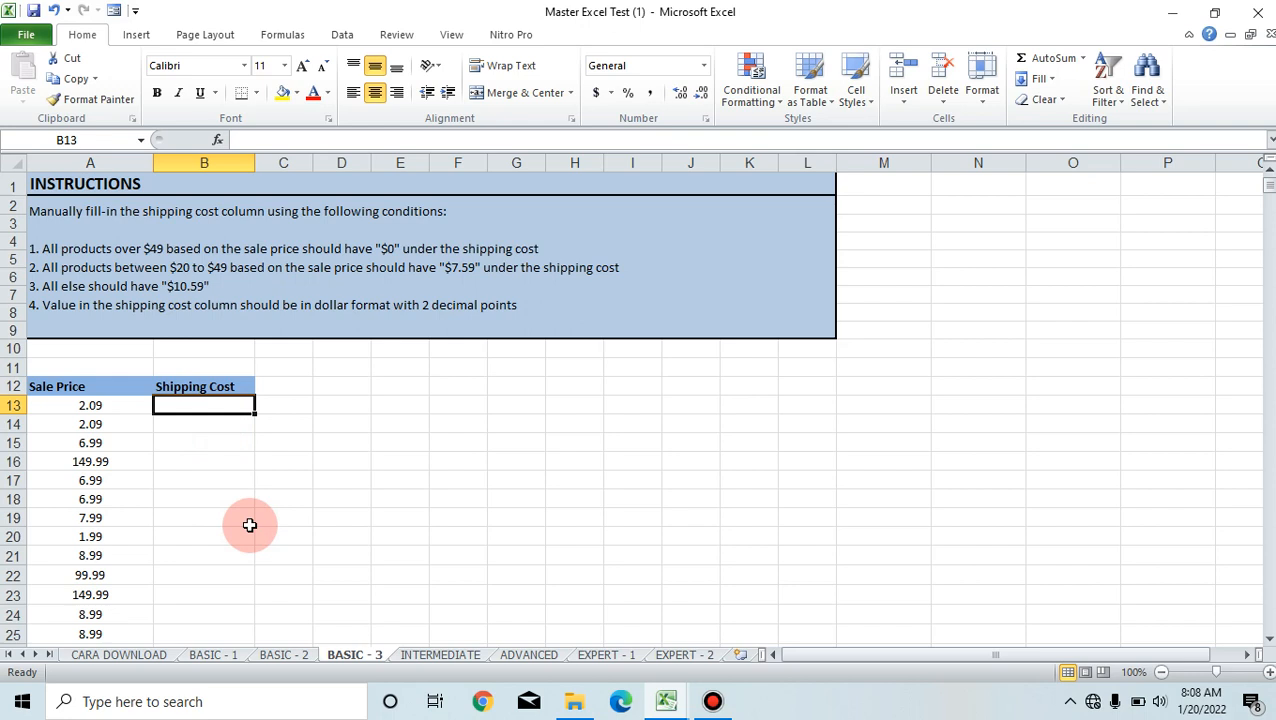
type("=if(")
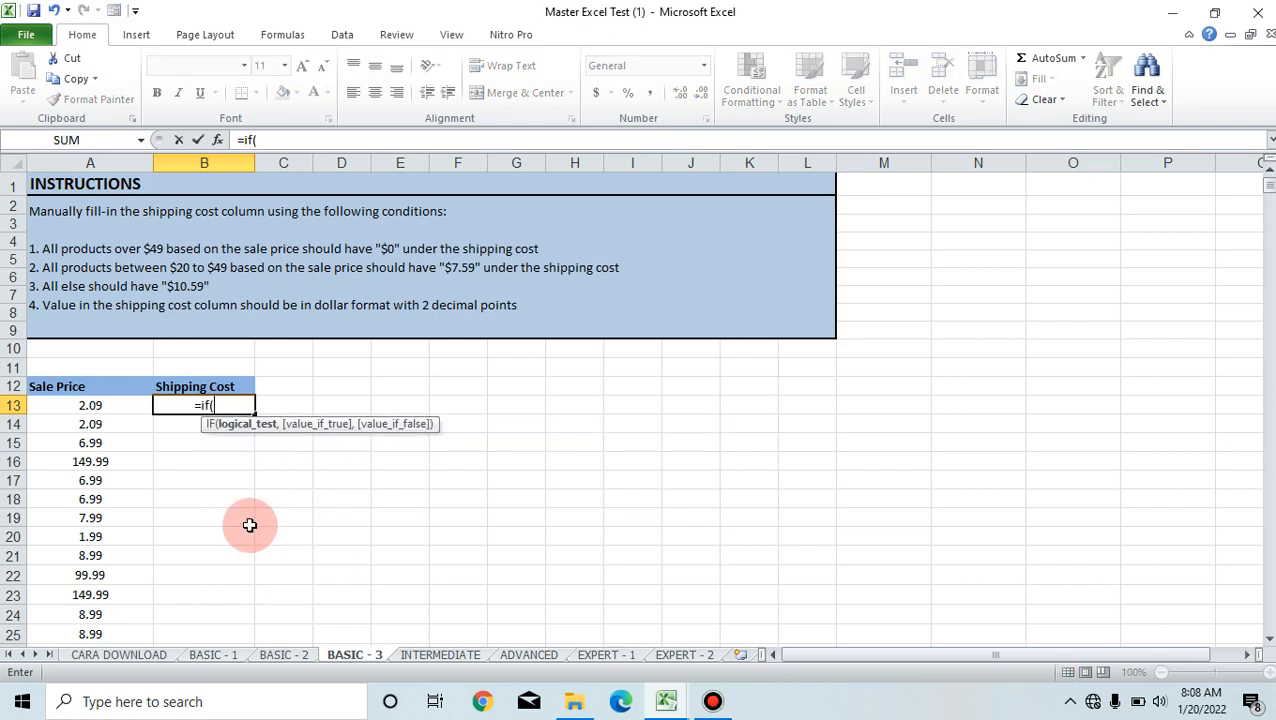
key("Left")
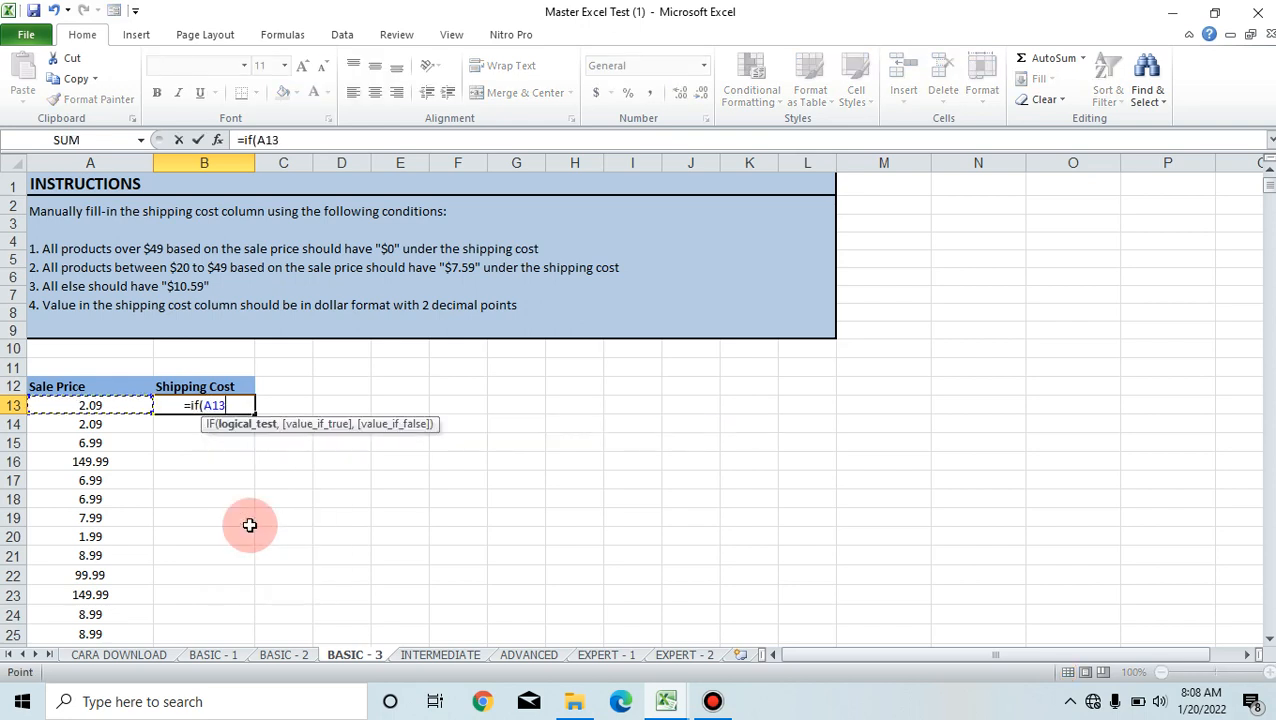
type("<20")
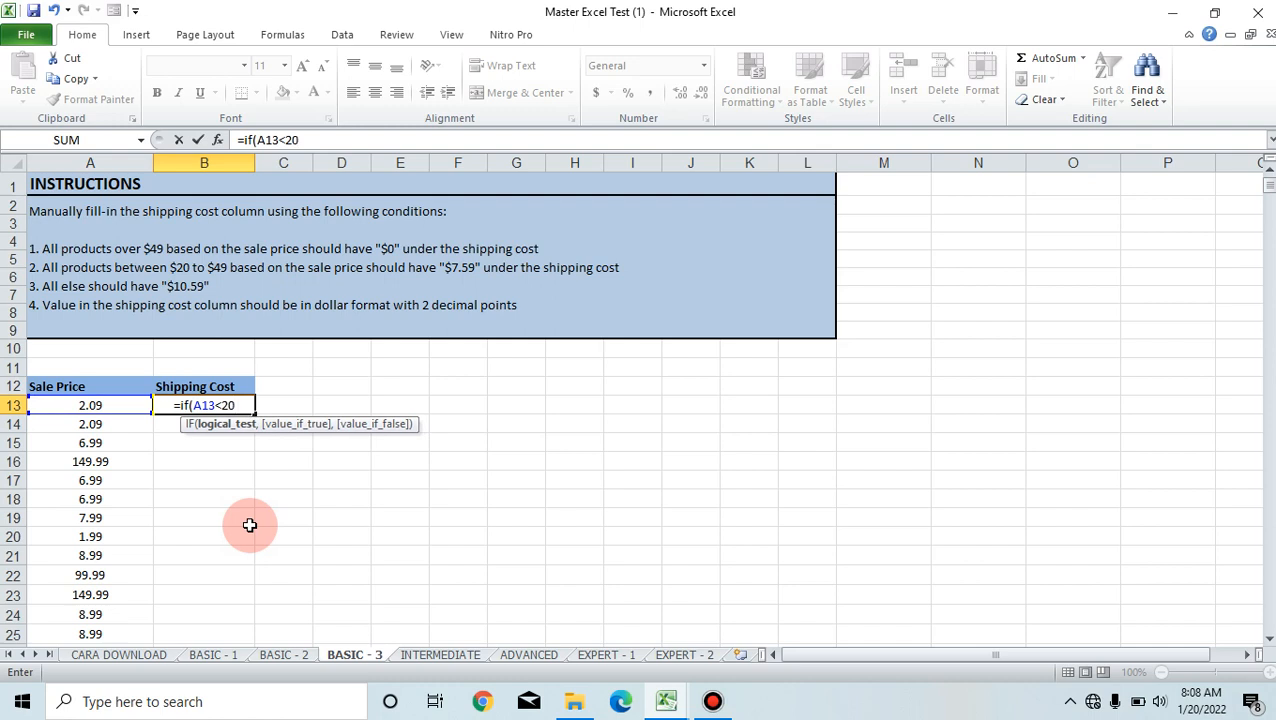
type(",")
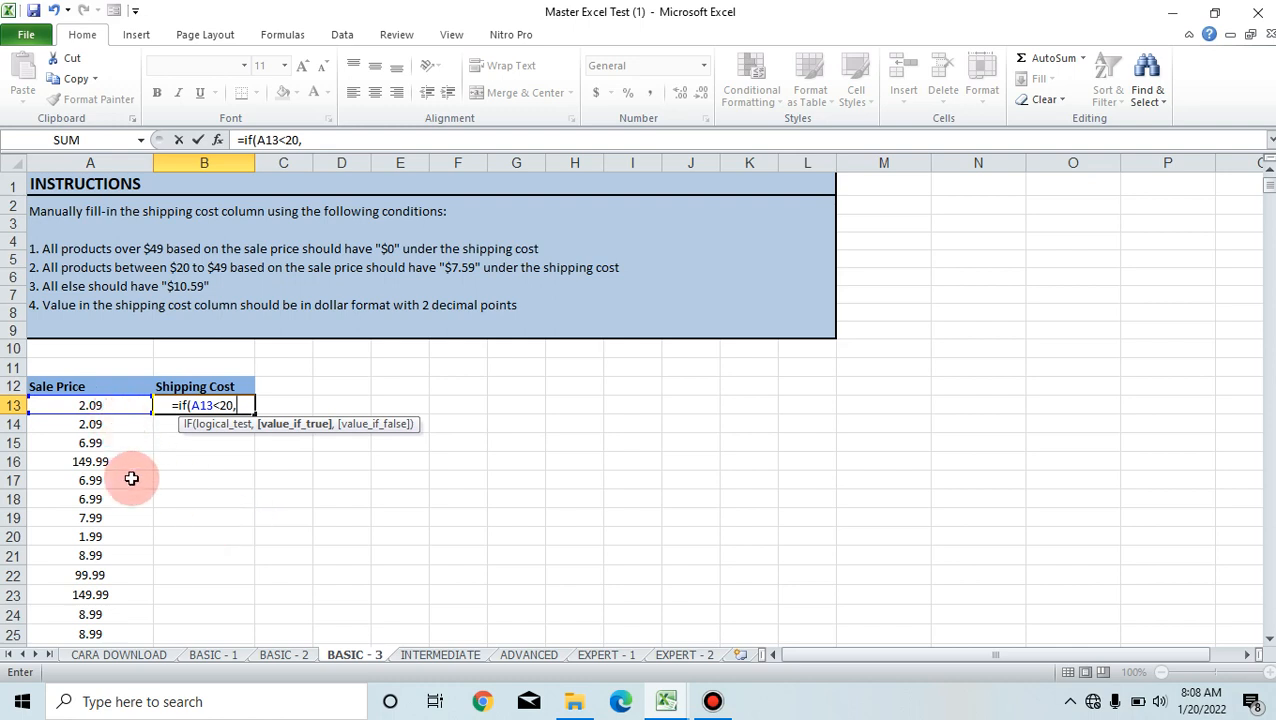
type("10.59")
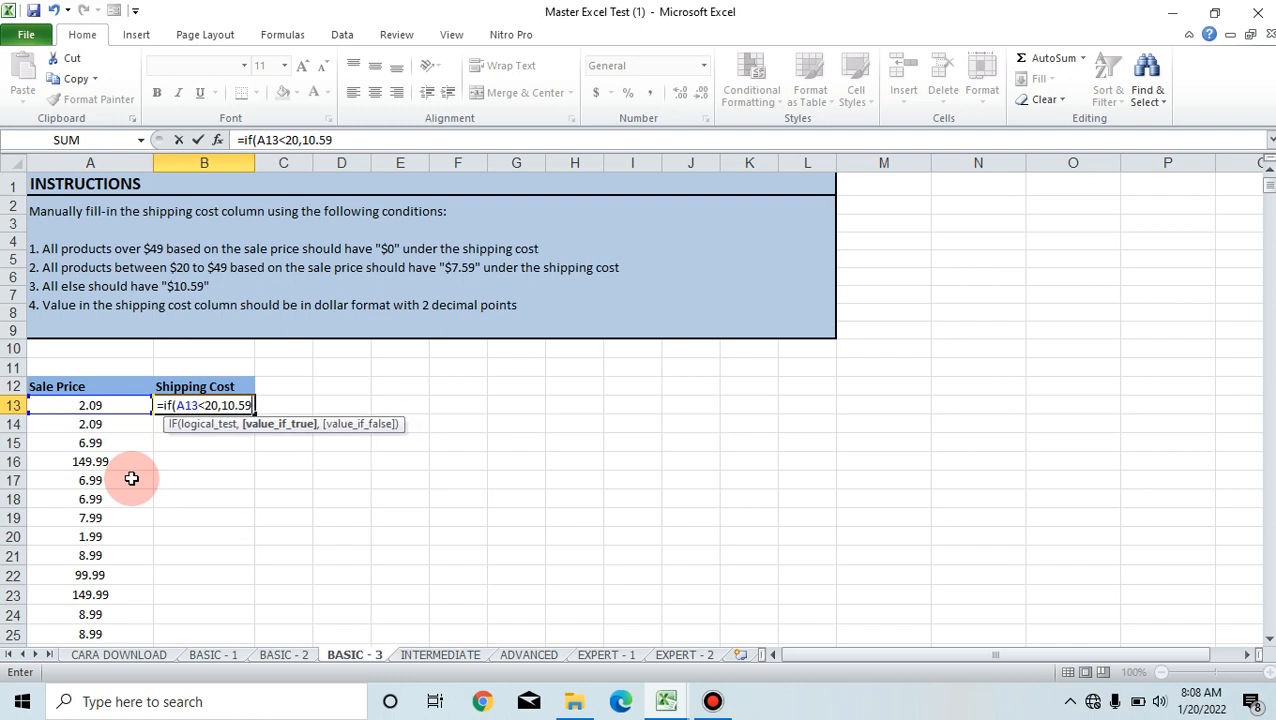
type(",")
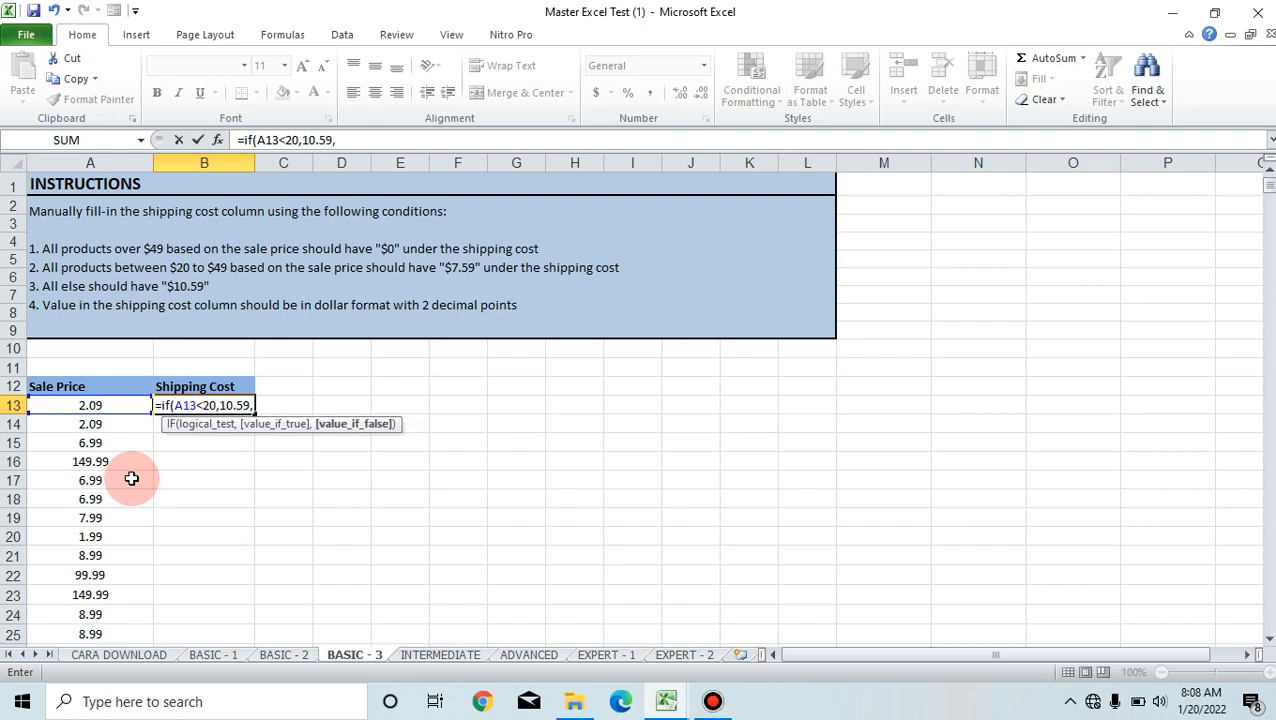
type("if(")
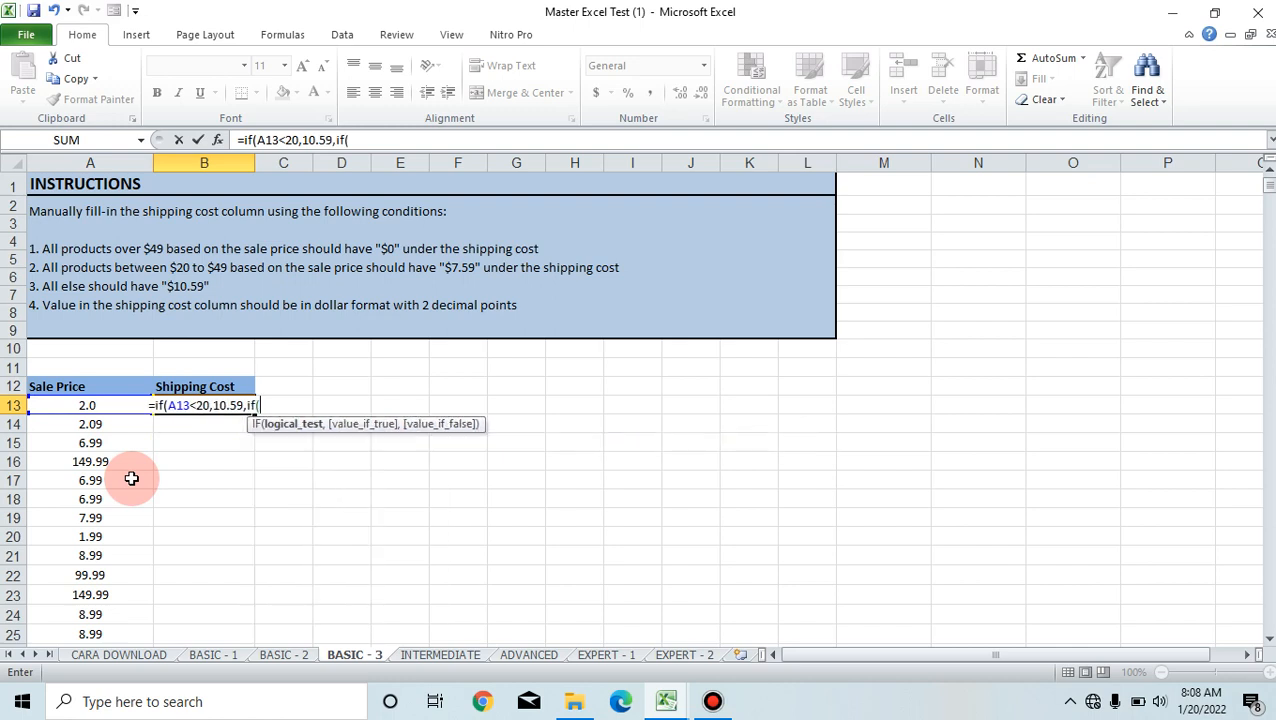
type("A13<")
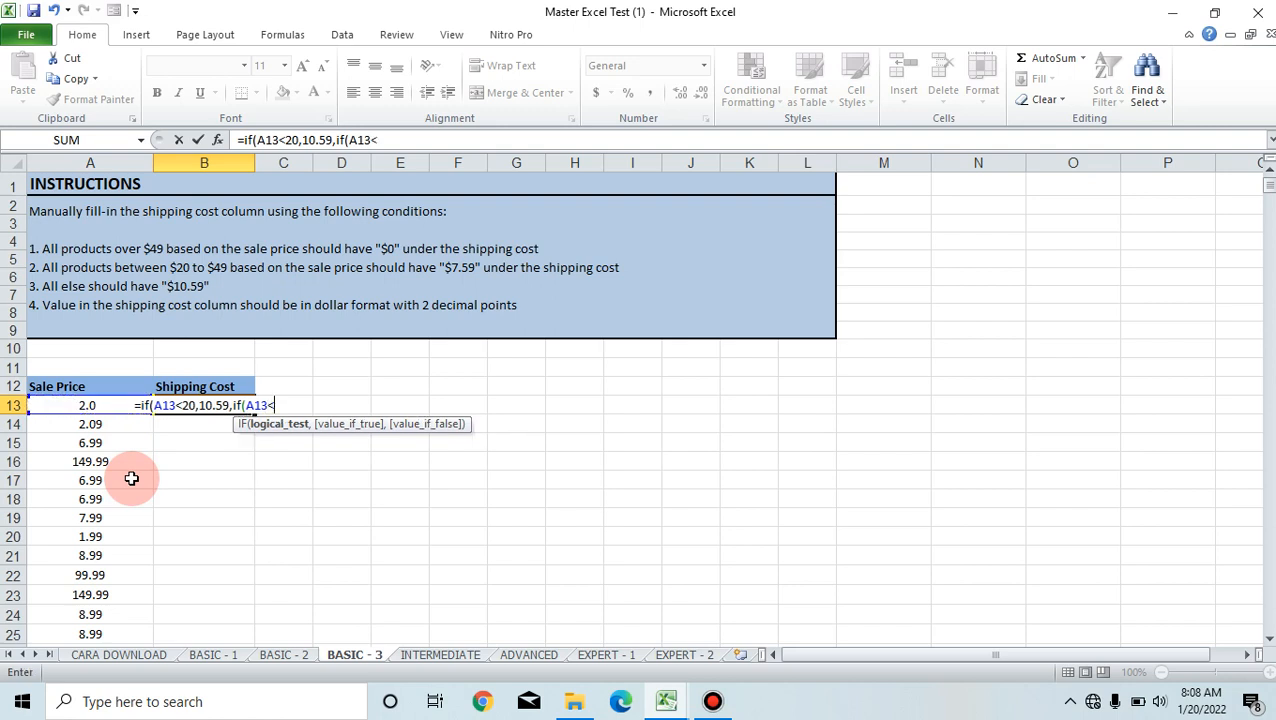
type("=49")
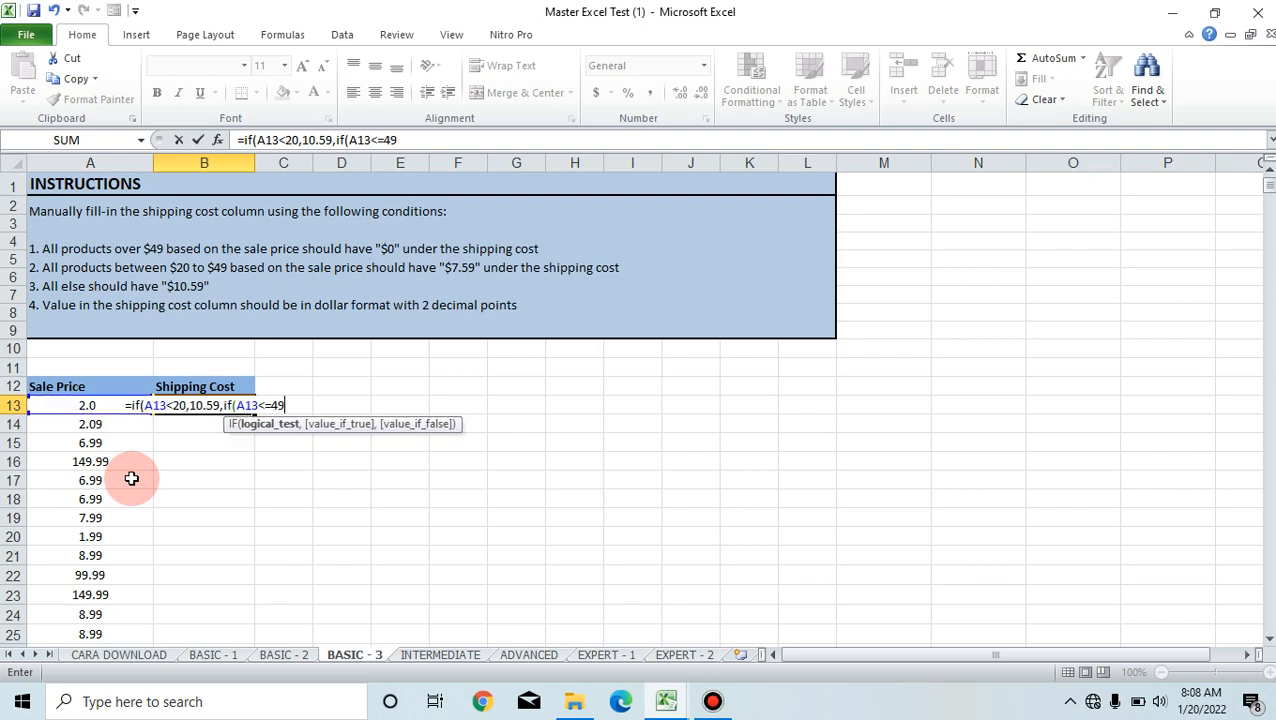
type(",7")
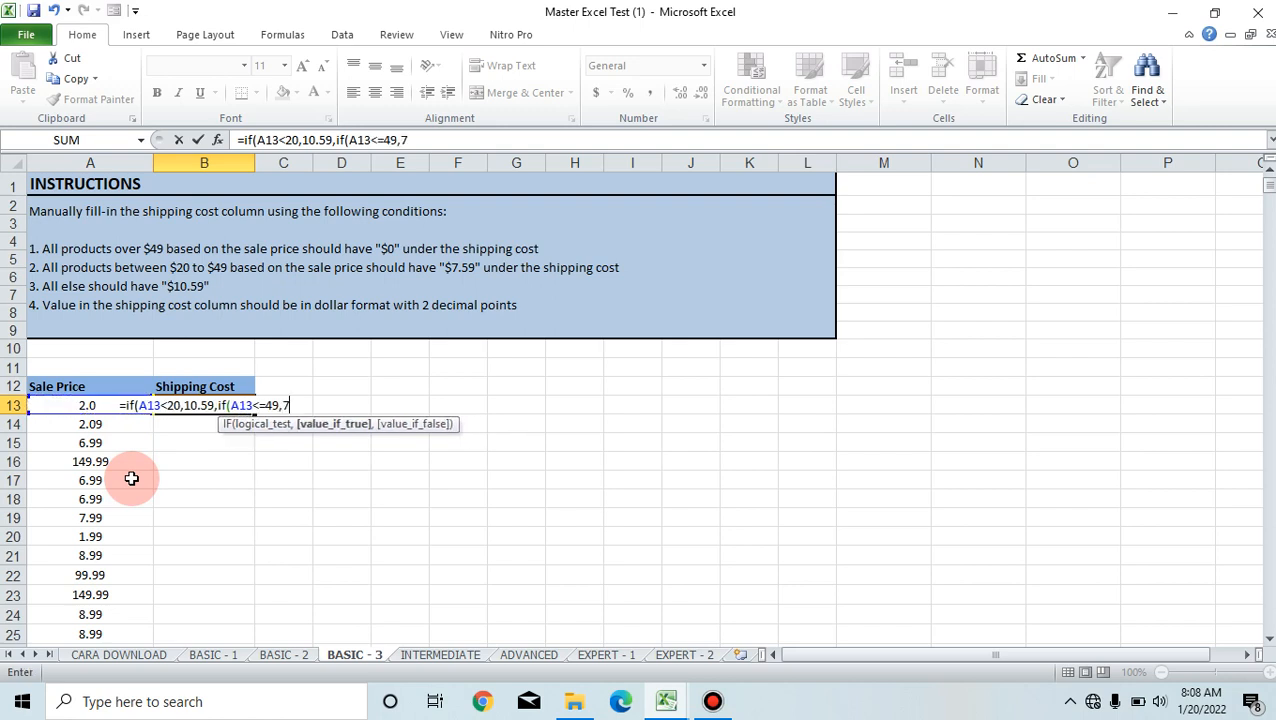
type(".59")
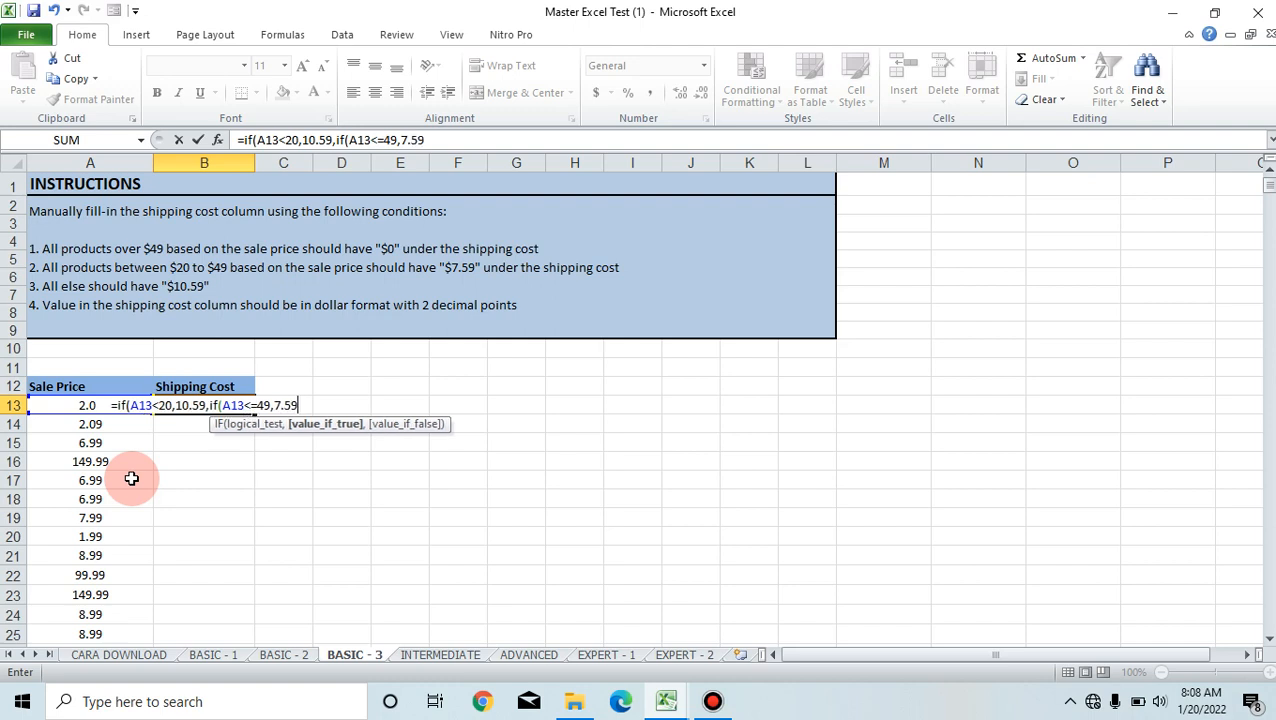
type(",")
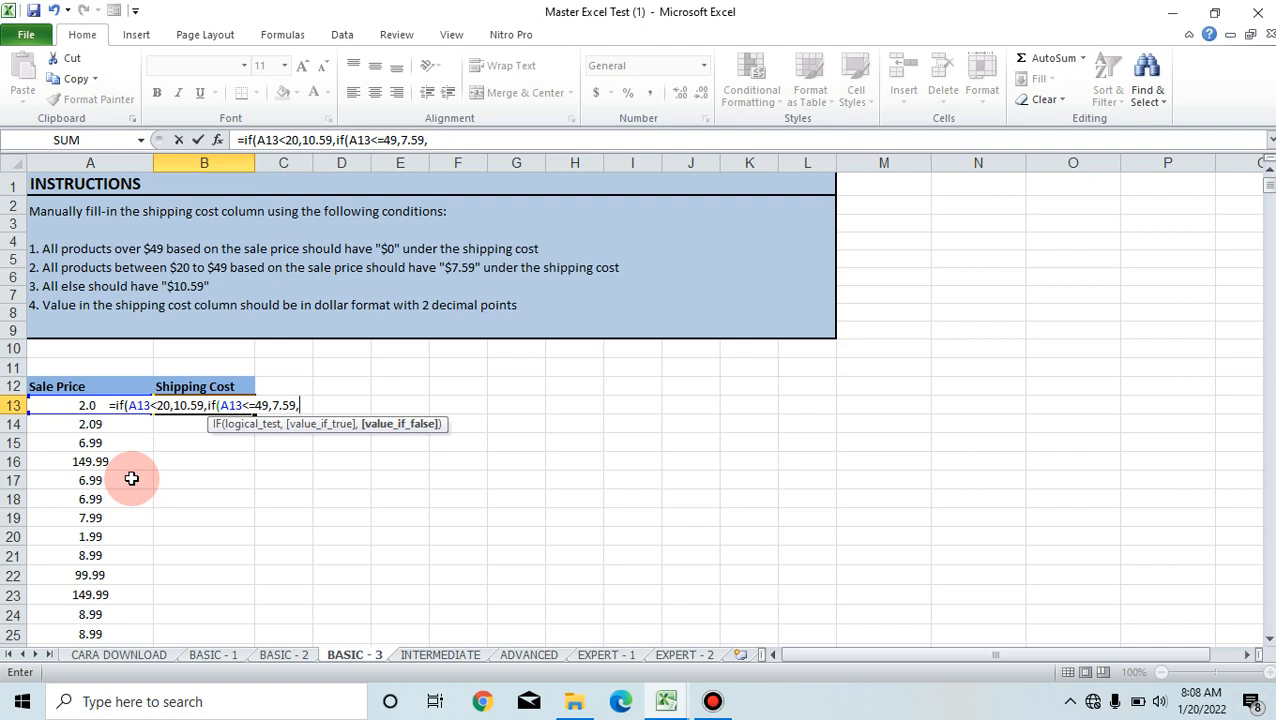
type("0")
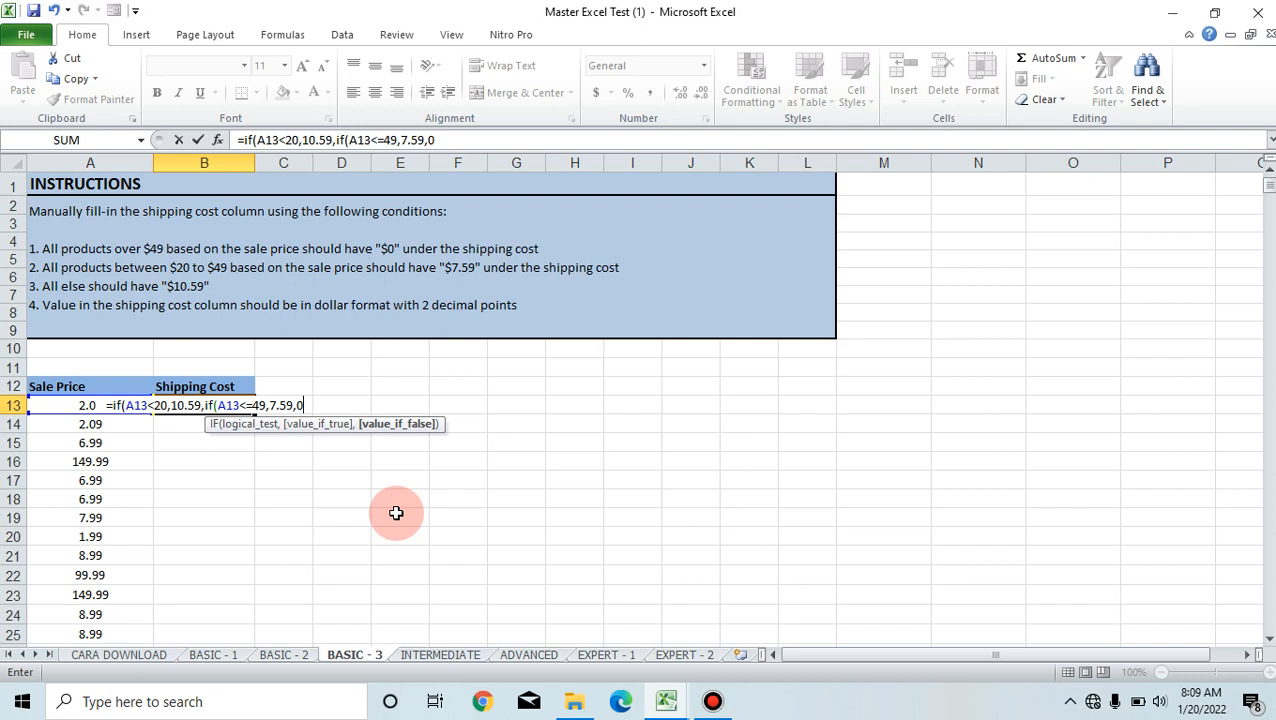
type("))")
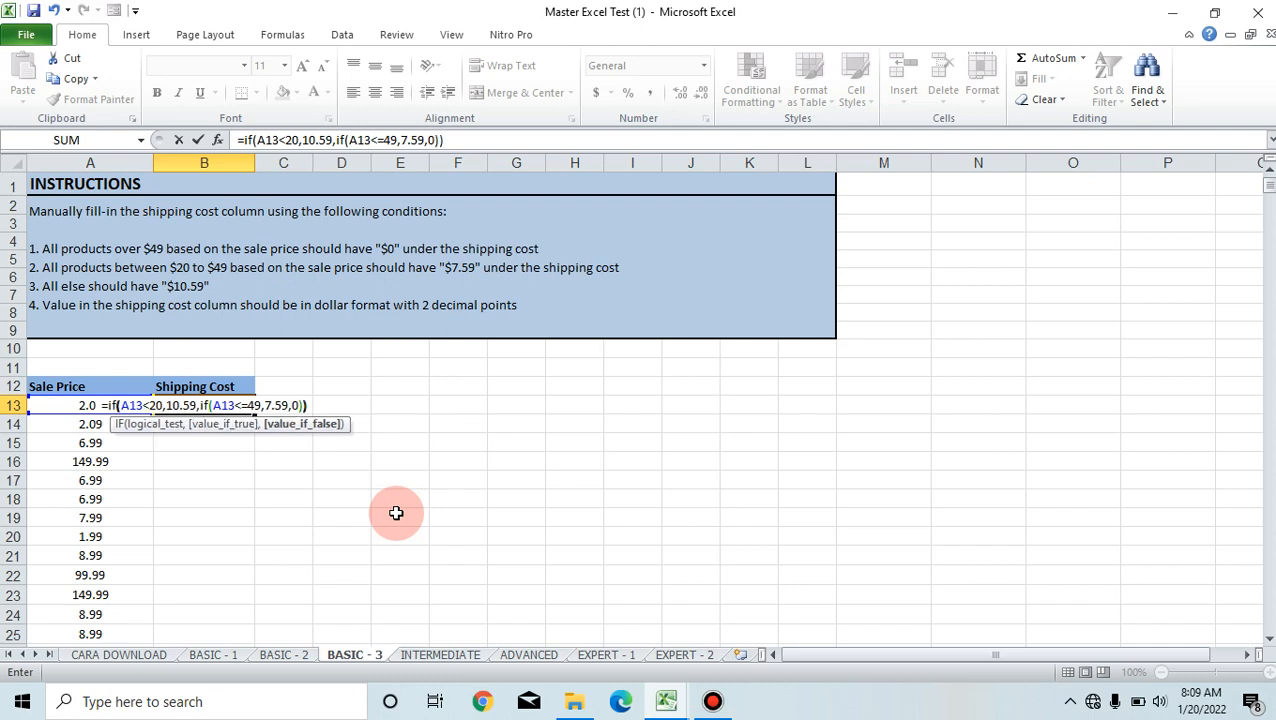
key("Return")
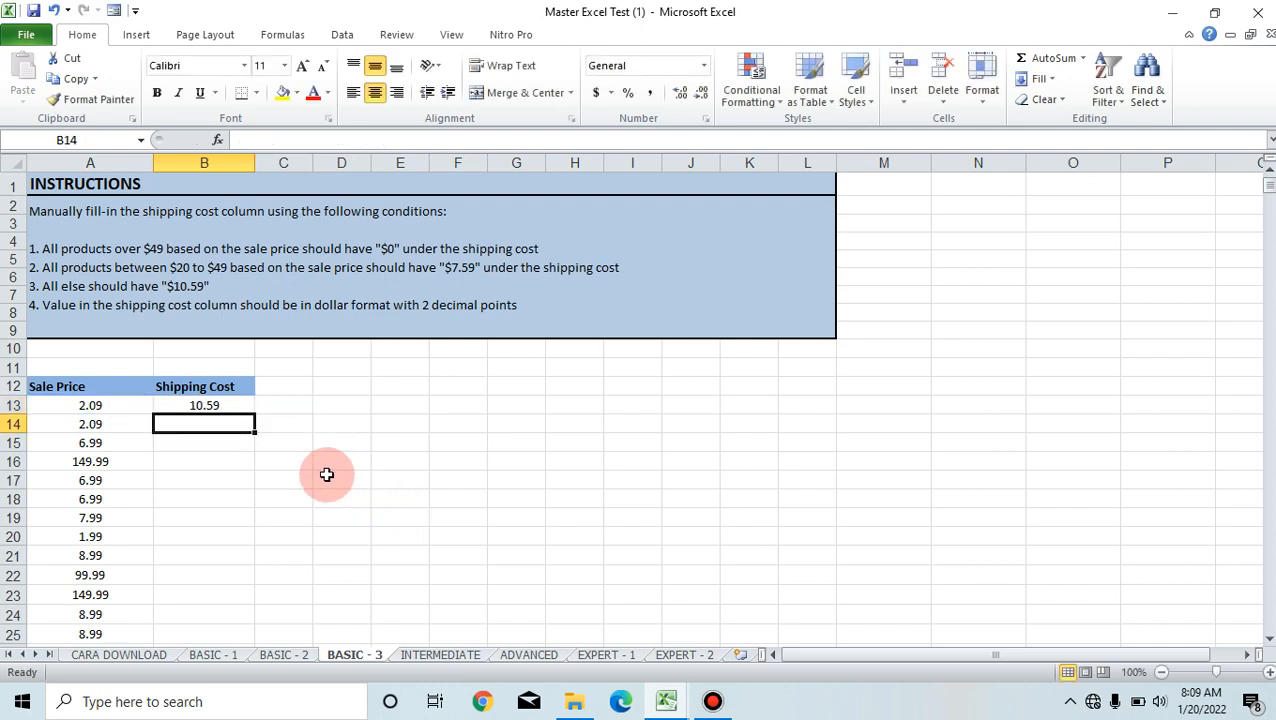
Fill the B13 formula down the Shipping Cost column to the last row of sale prices
left_click(229, 407)
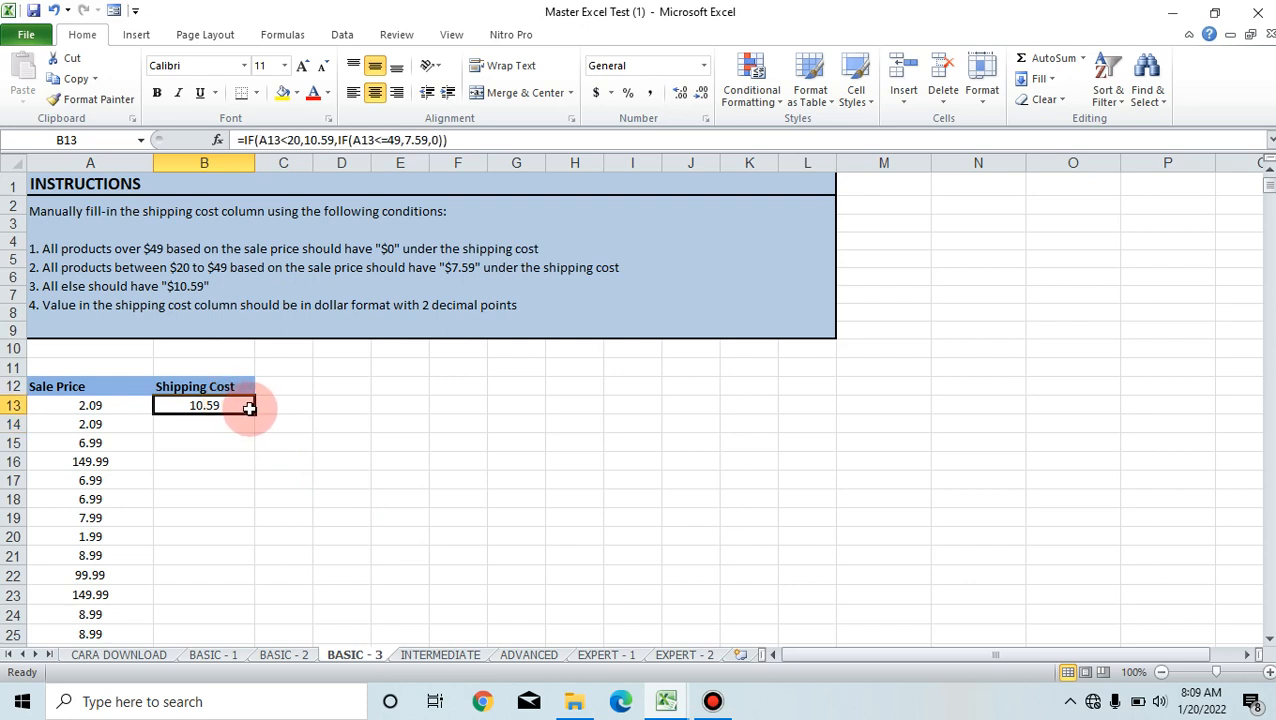
double_click(252, 413)
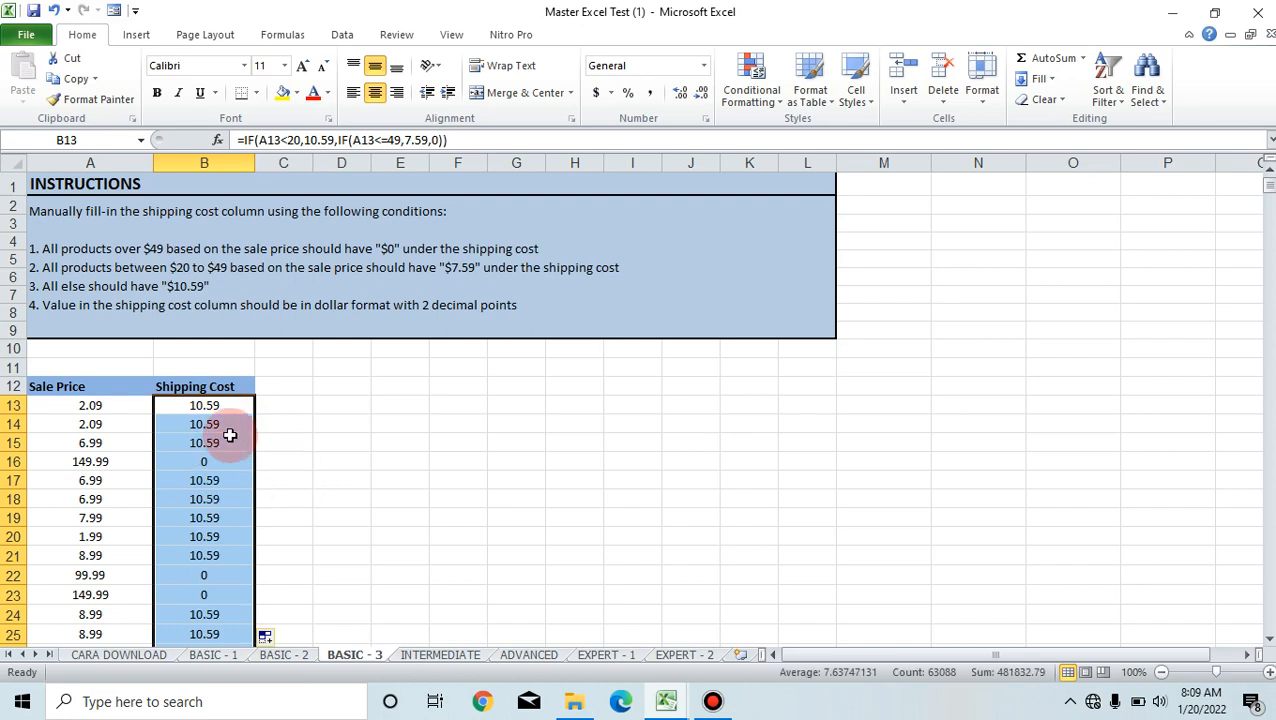
scroll(229, 435, "up", 4)
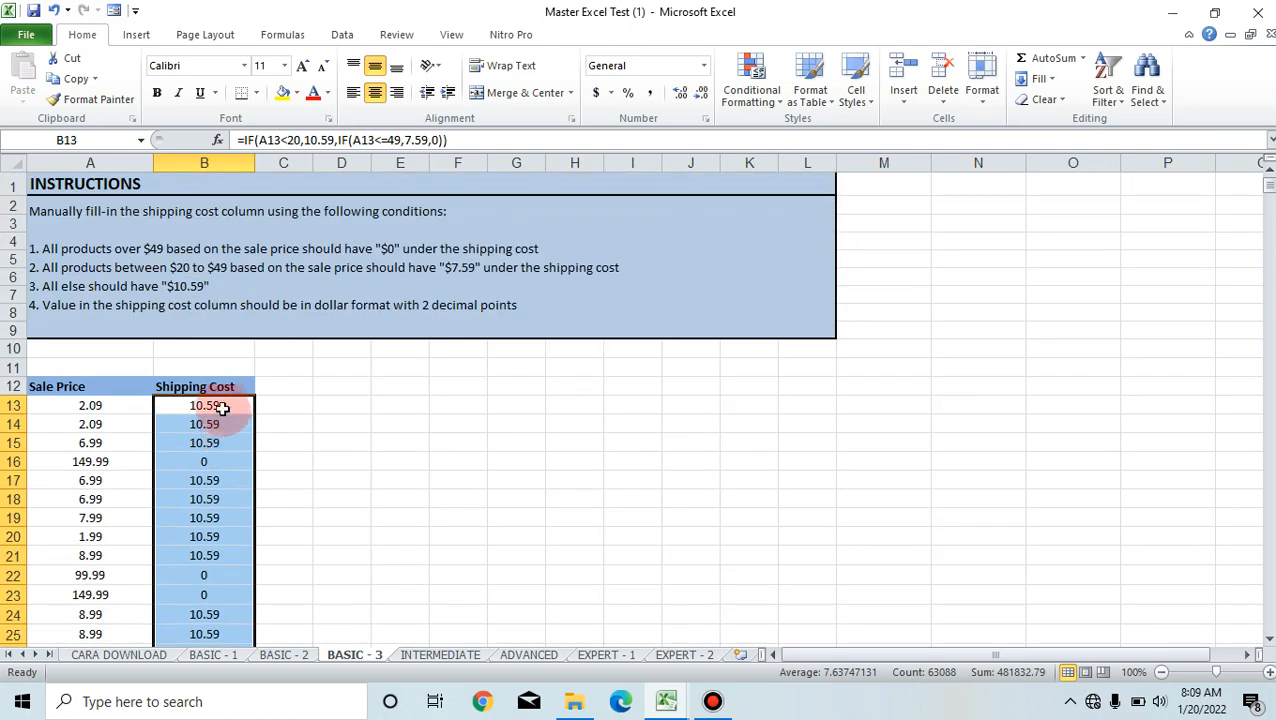
Check the calculated shipping costs against the sale prices in the first rows, including rows 14, 16 and 17
left_click(223, 405)
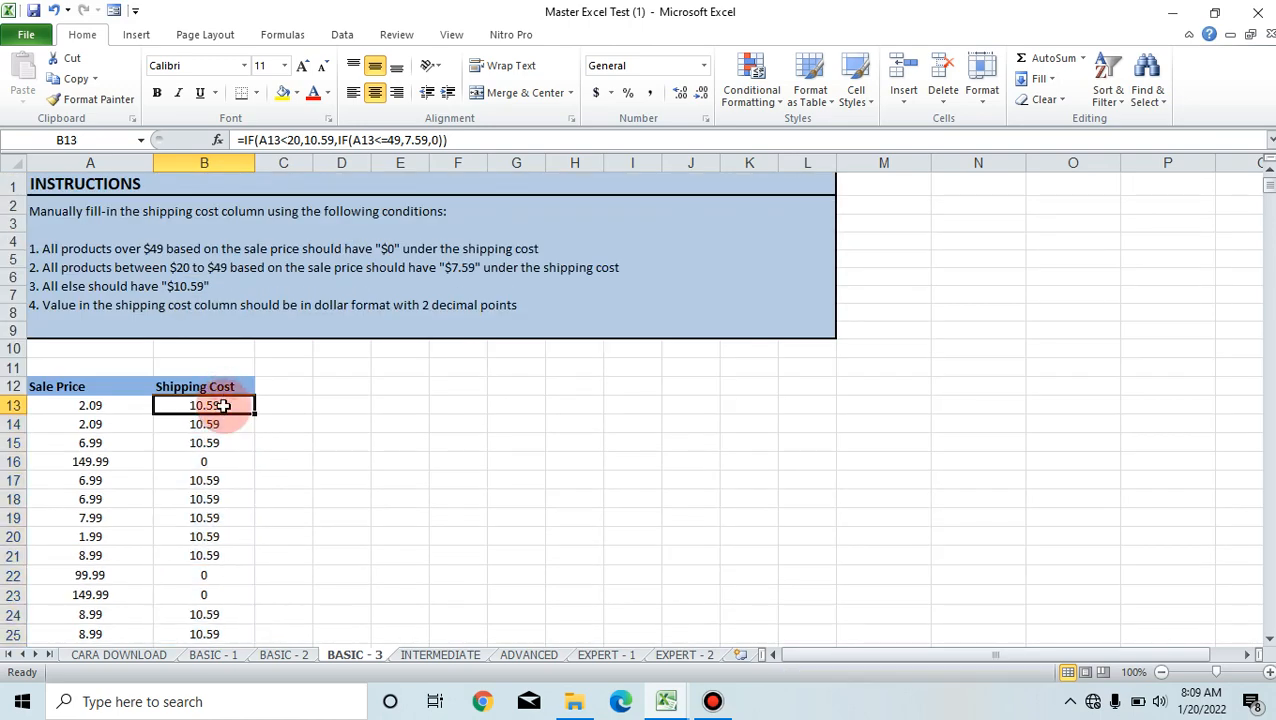
left_click(221, 480)
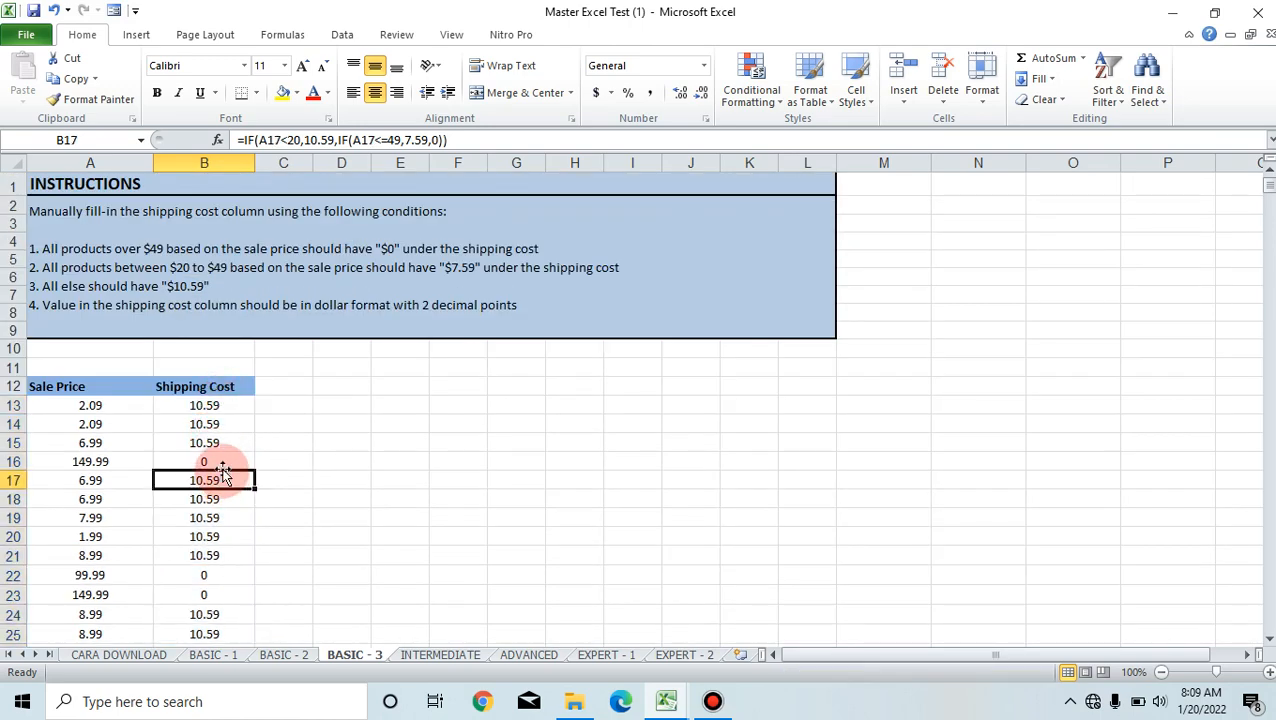
left_click(97, 427)
left_click(223, 428)
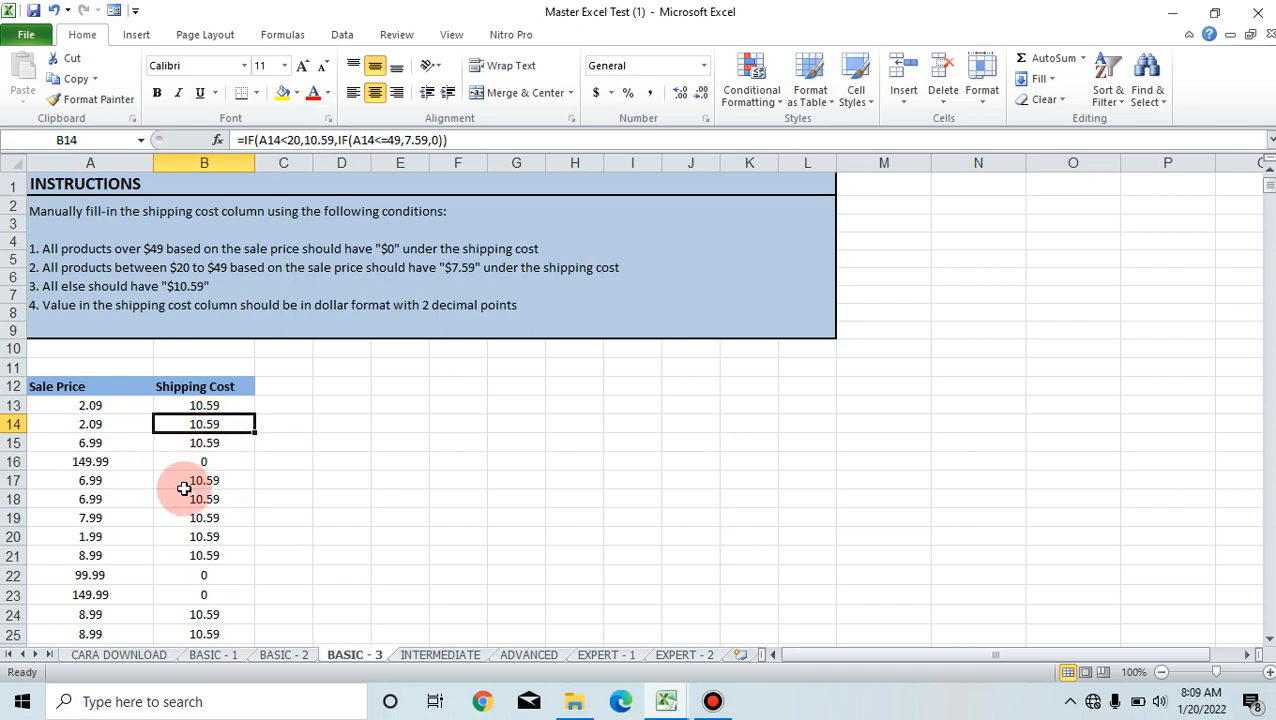
left_click(116, 466)
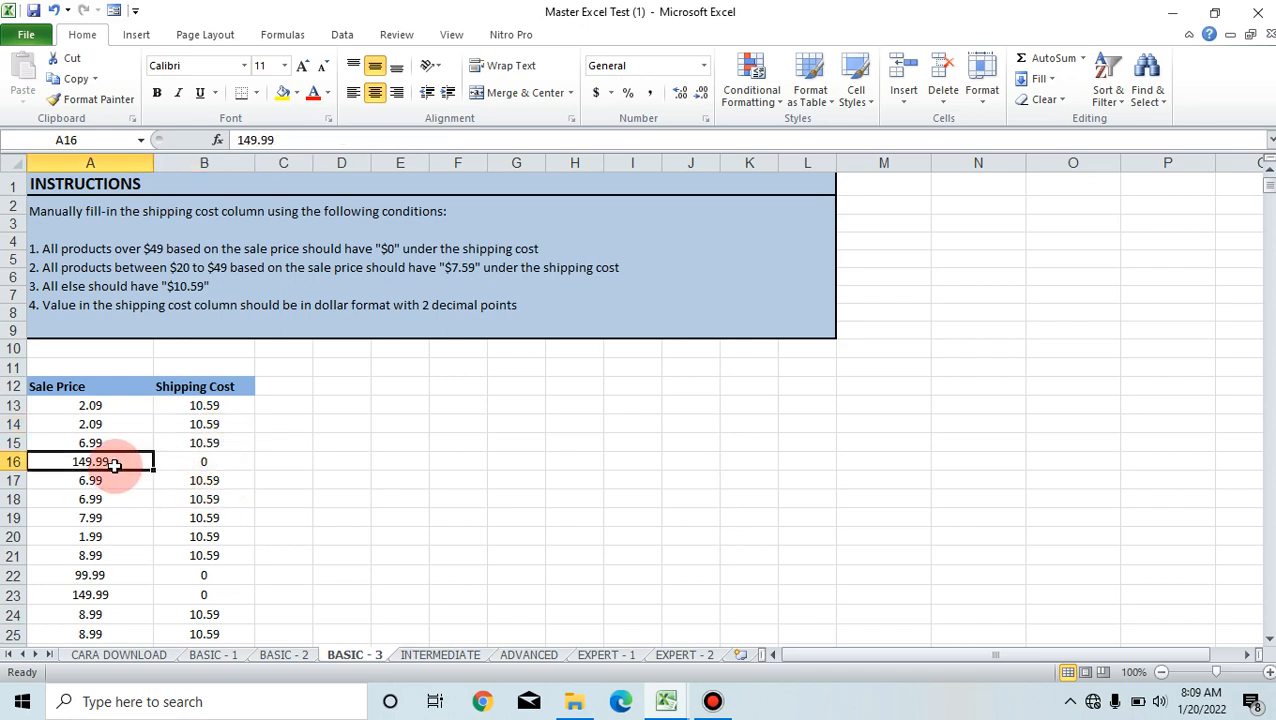
left_click(216, 465)
scroll(216, 465, "down", 4)
scroll(210, 470, "up", 4)
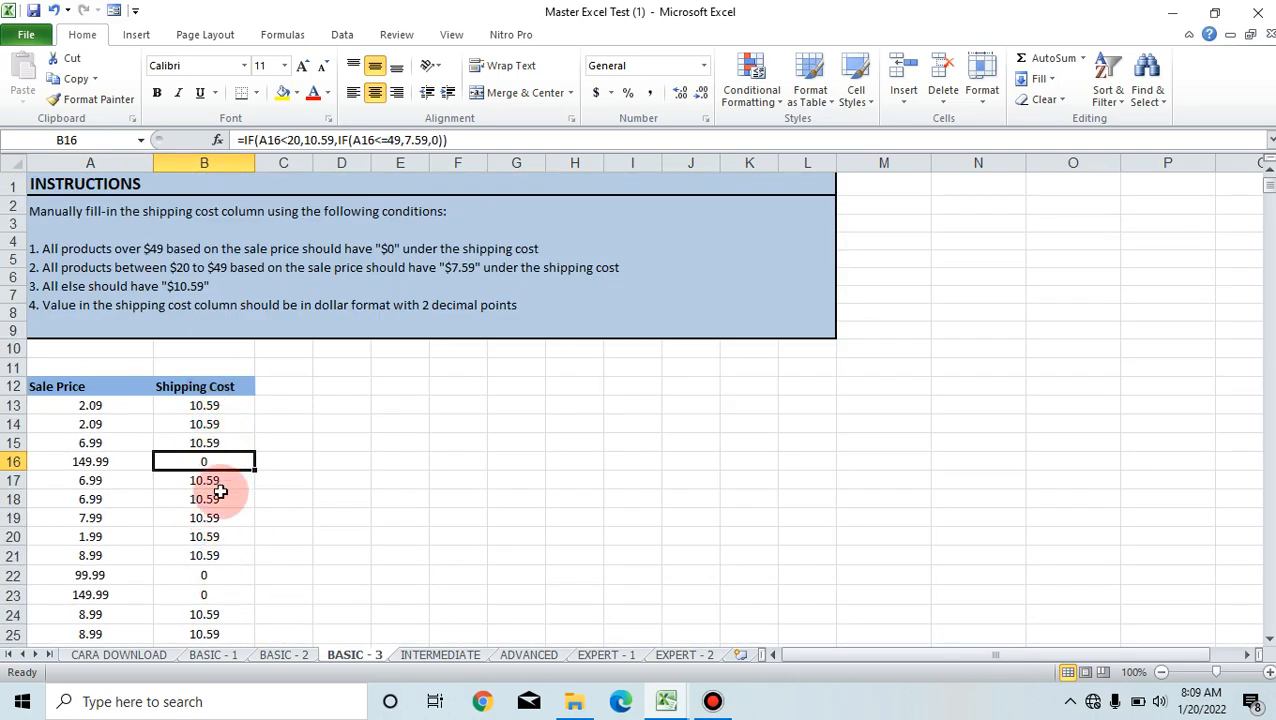
Apply the dollar Accounting format with two decimals to the shipping costs from B13 down to the last row
left_click(212, 405)
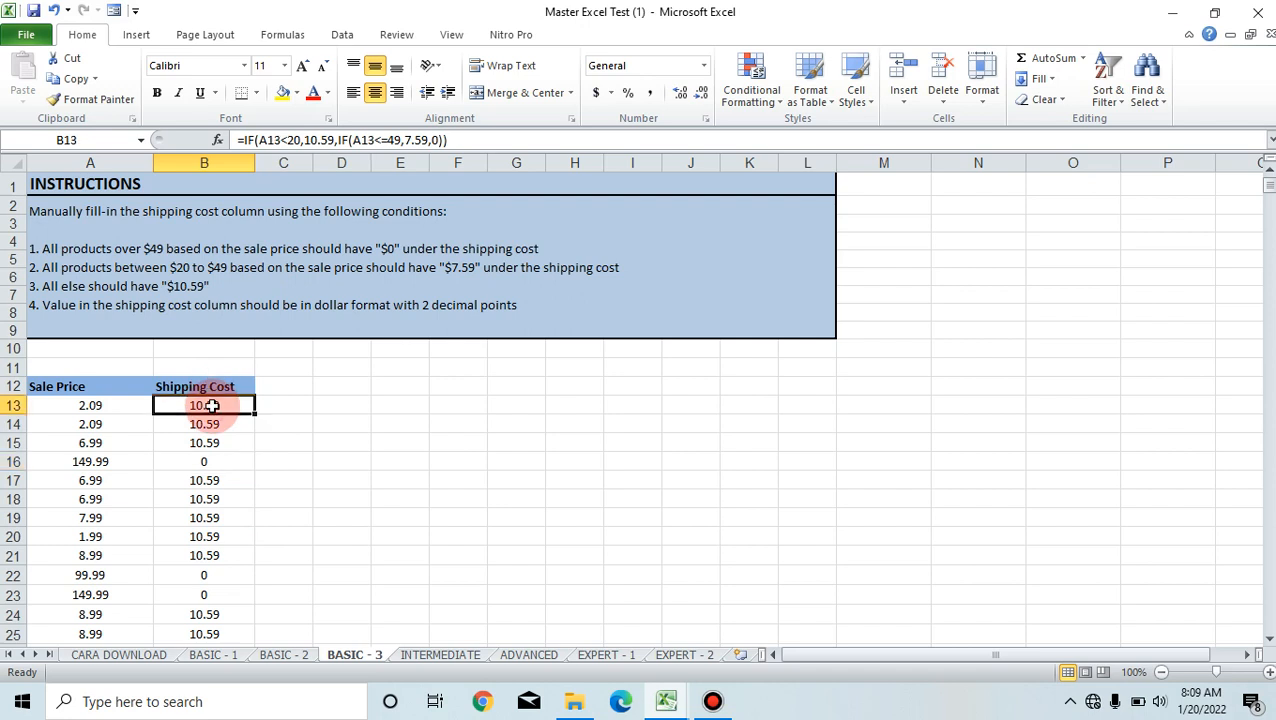
key("ctrl+shift+Down")
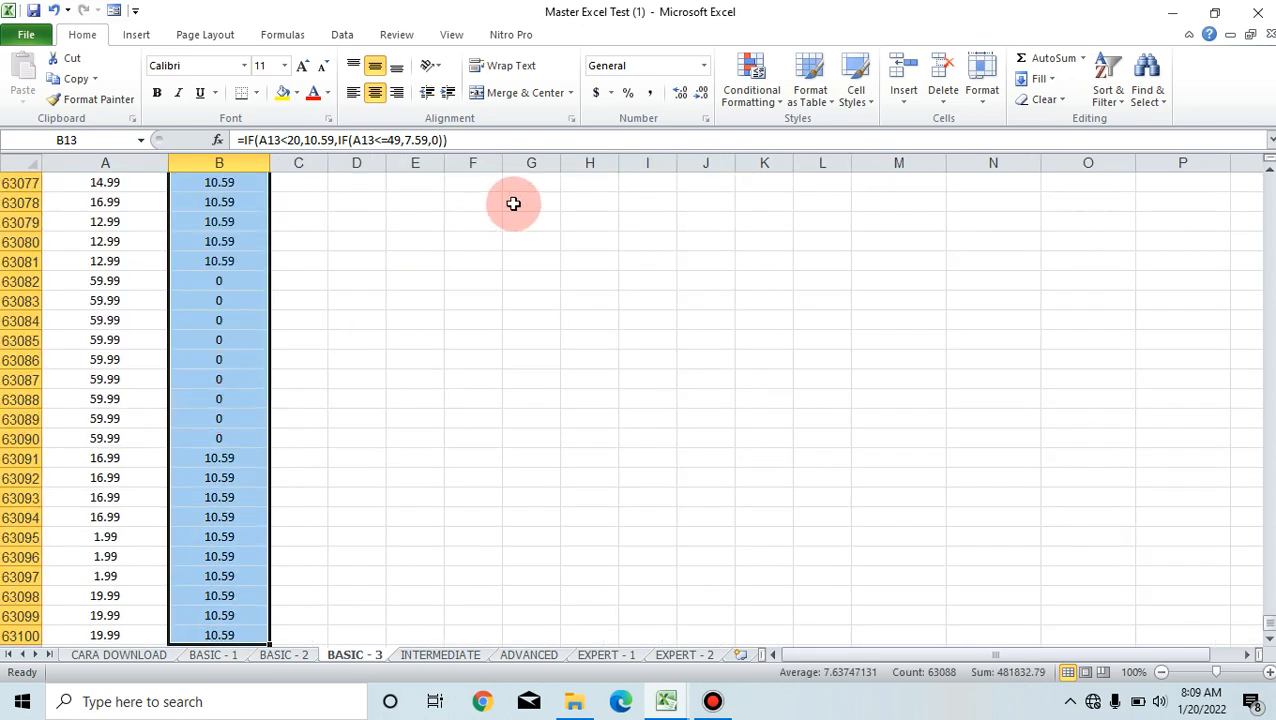
left_click(597, 95)
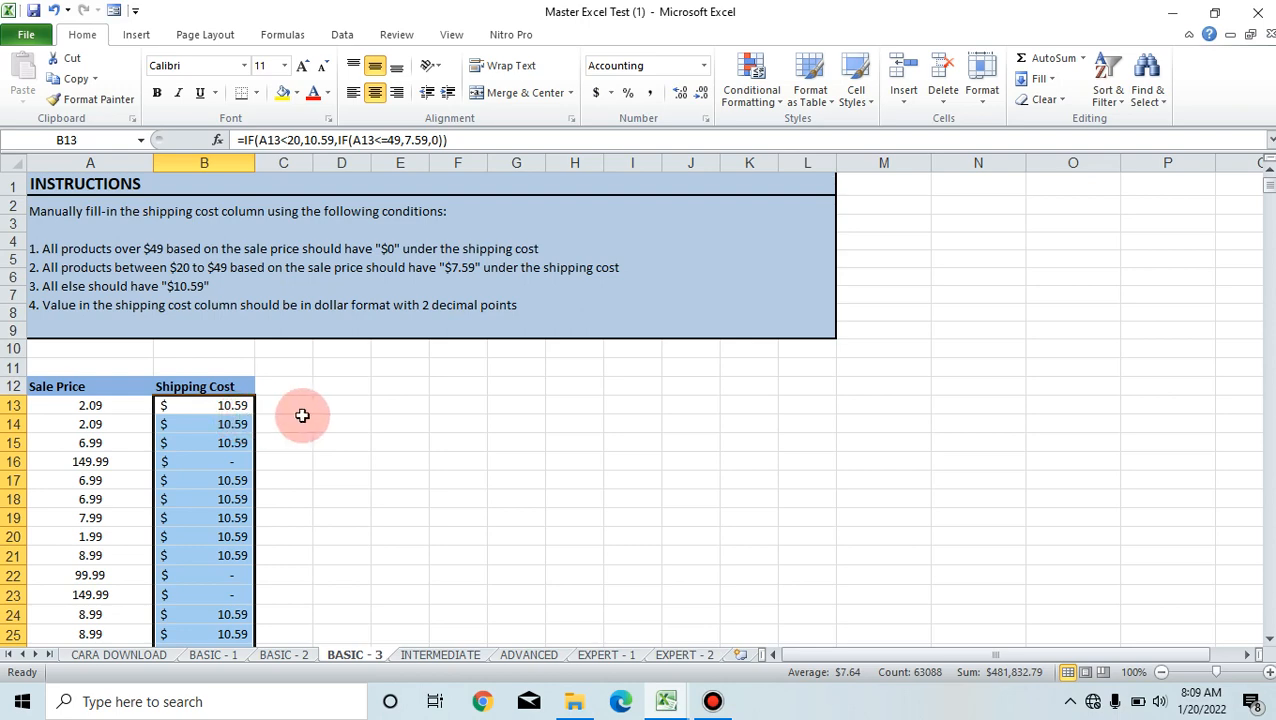
left_click(222, 424)
scroll(235, 540, "down", 4)
scroll(235, 540, "up", 4)
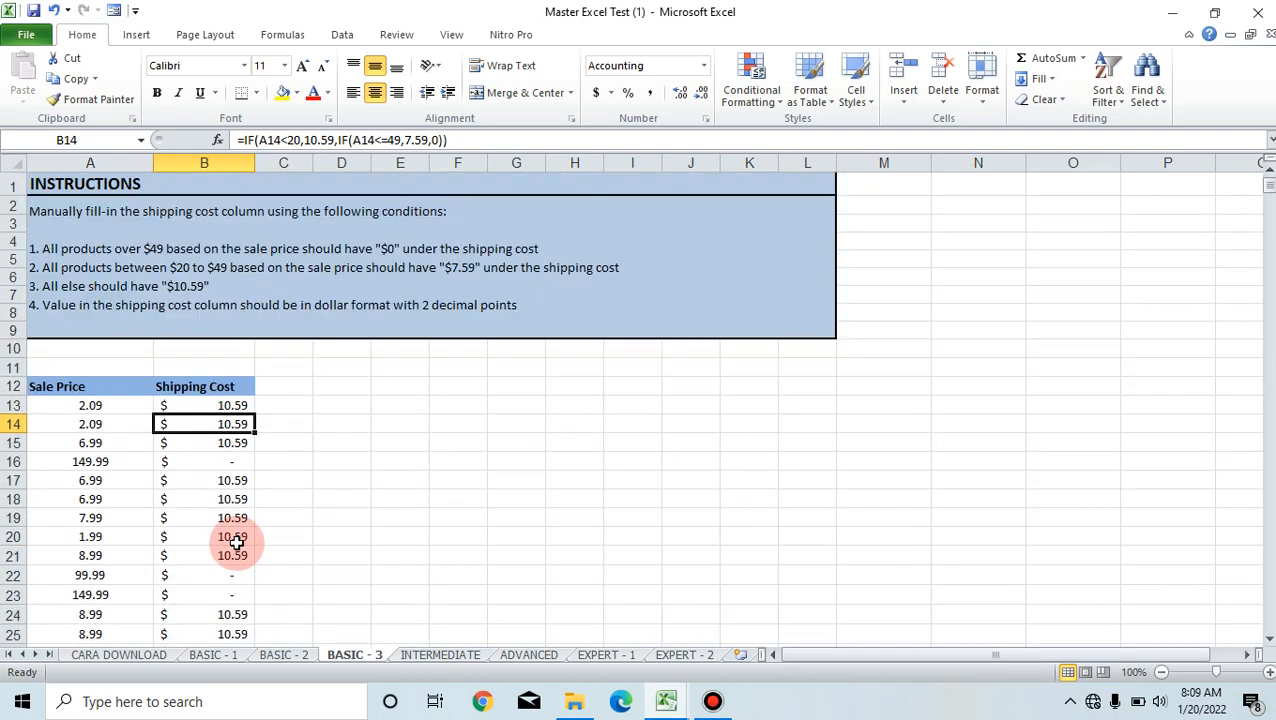
left_click(228, 481)
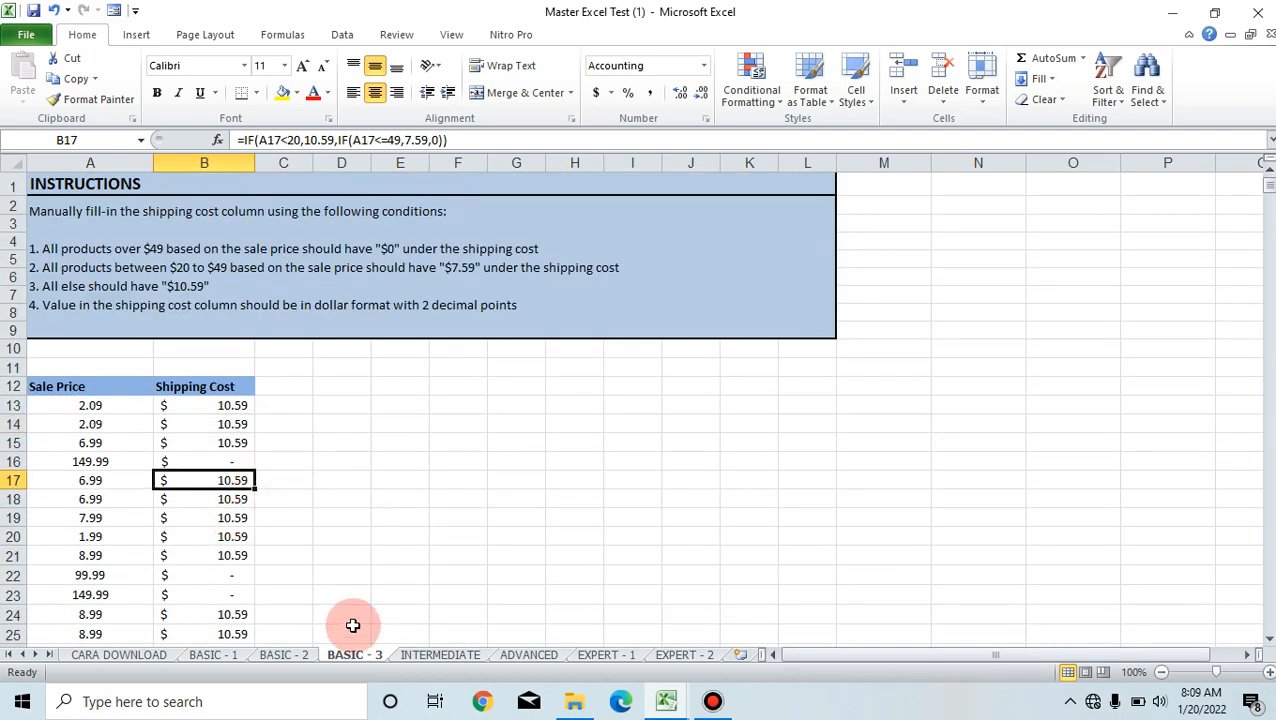
Open the INTERMEDIATE sheet and examine the incentive policy alongside the attendance columns and the Incentive Eligibility column
left_click(437, 655)
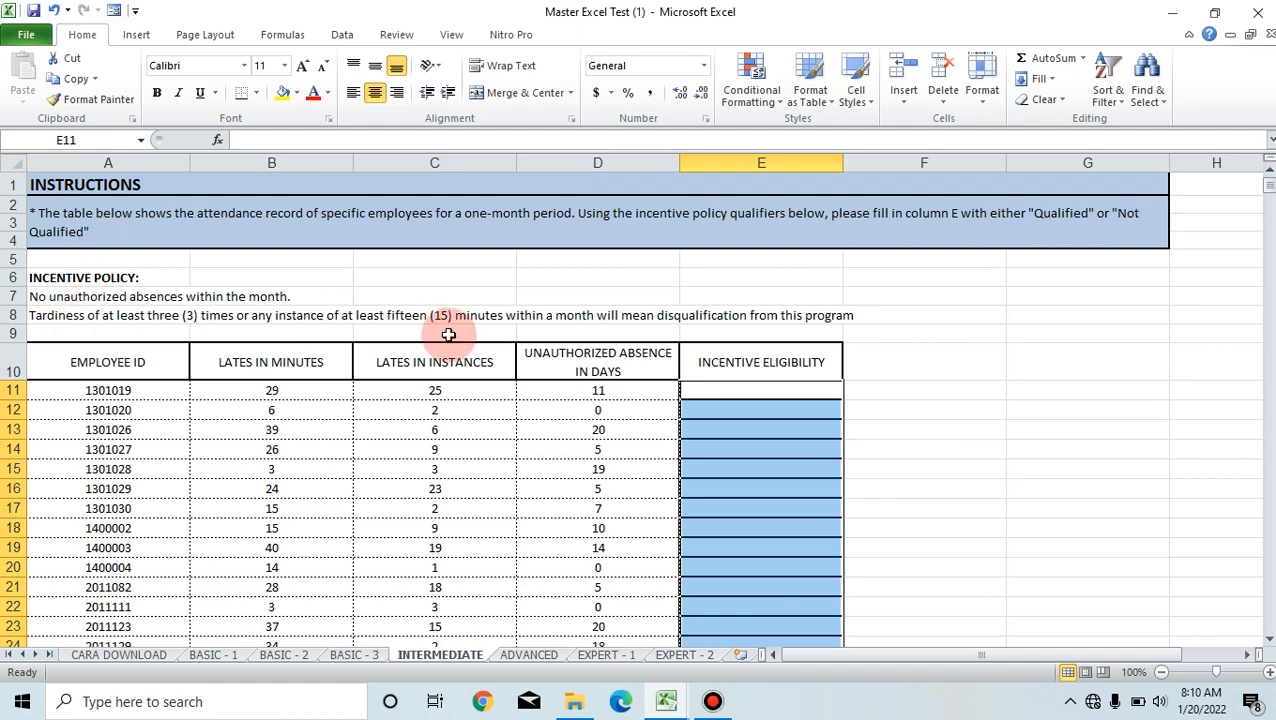
left_click(752, 447)
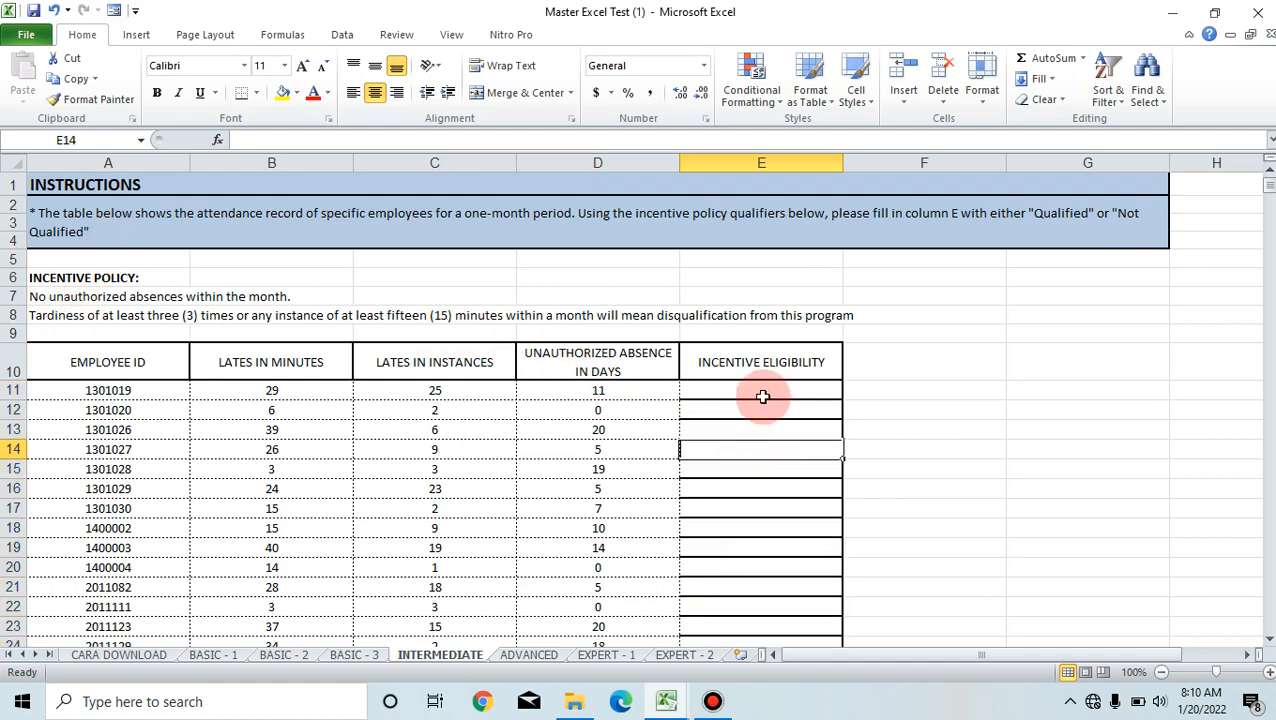
left_click(763, 392)
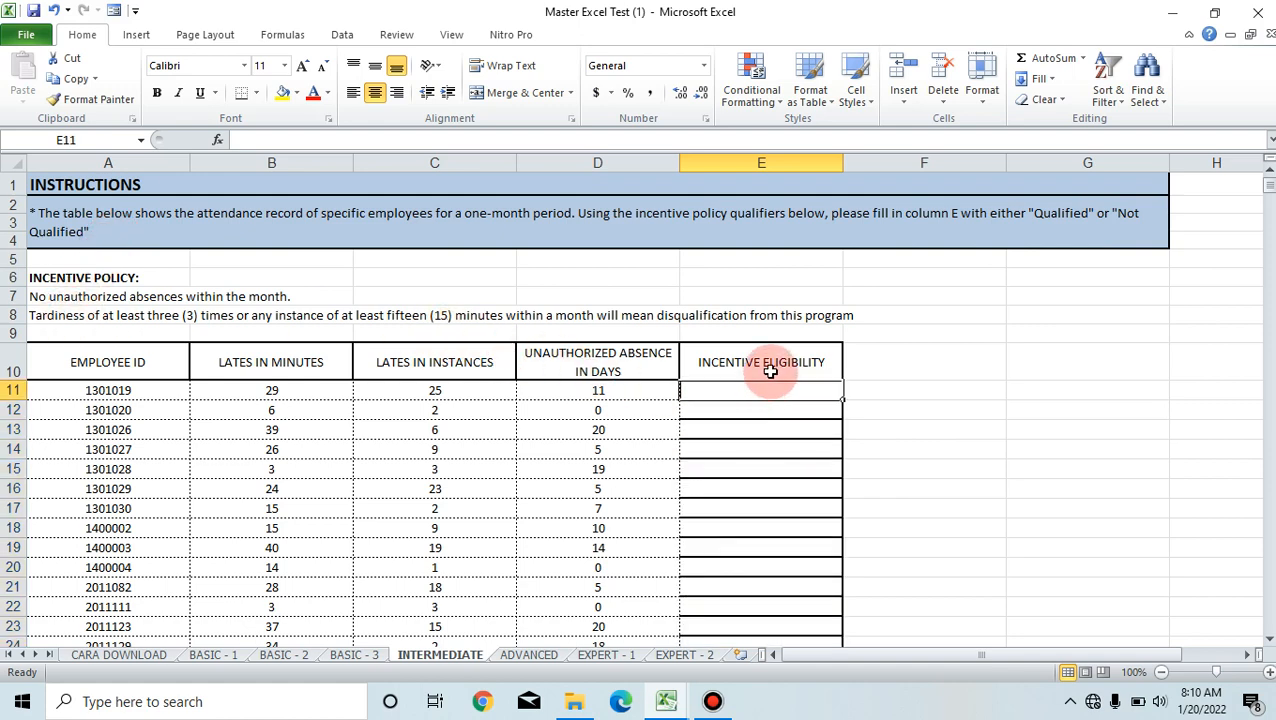
left_click(746, 433)
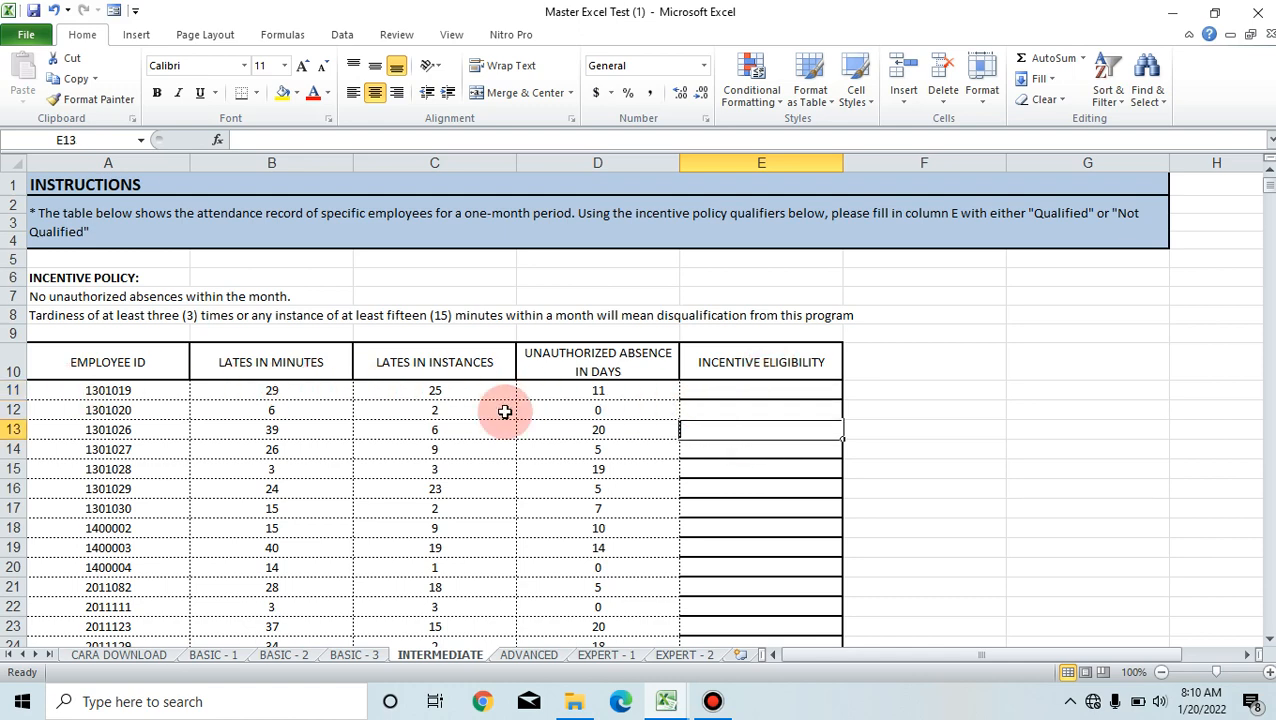
left_click(815, 390)
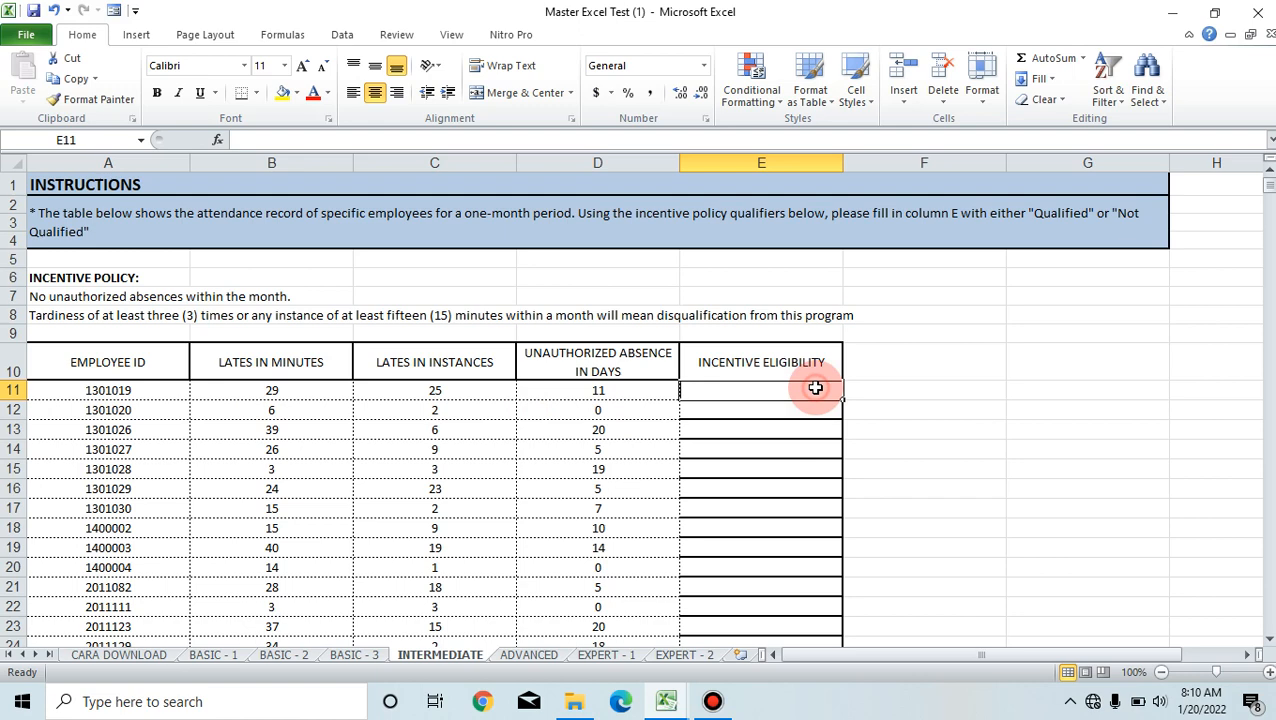
left_click(735, 362)
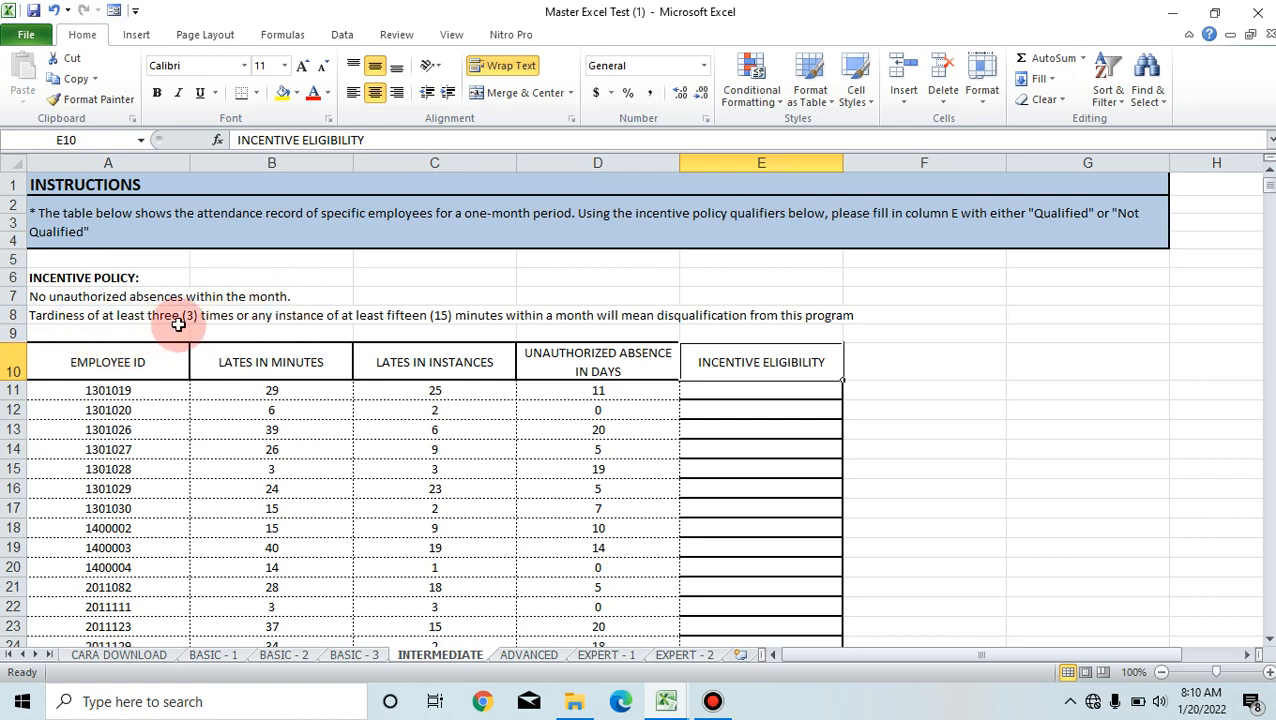
Examine the lateness minutes, lateness instances and unauthorized absences in rows 11, 12 and 14 against the incentive policy
left_click(249, 393)
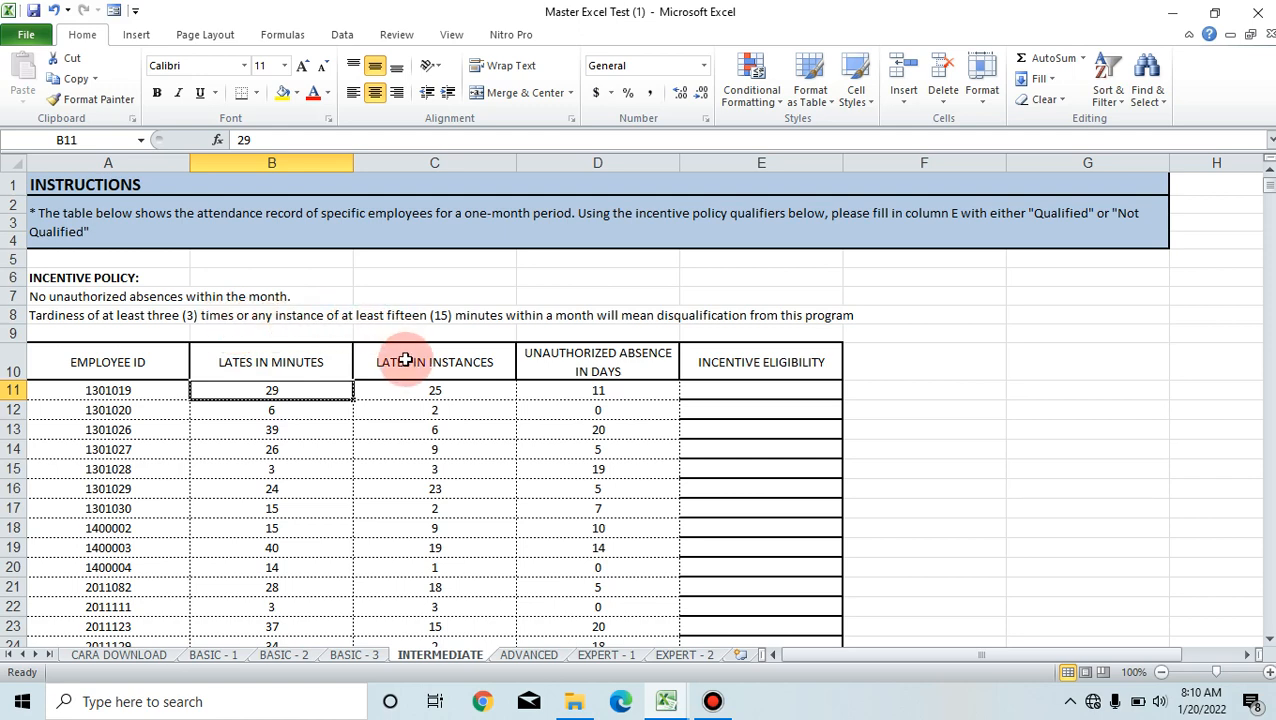
left_click(416, 392)
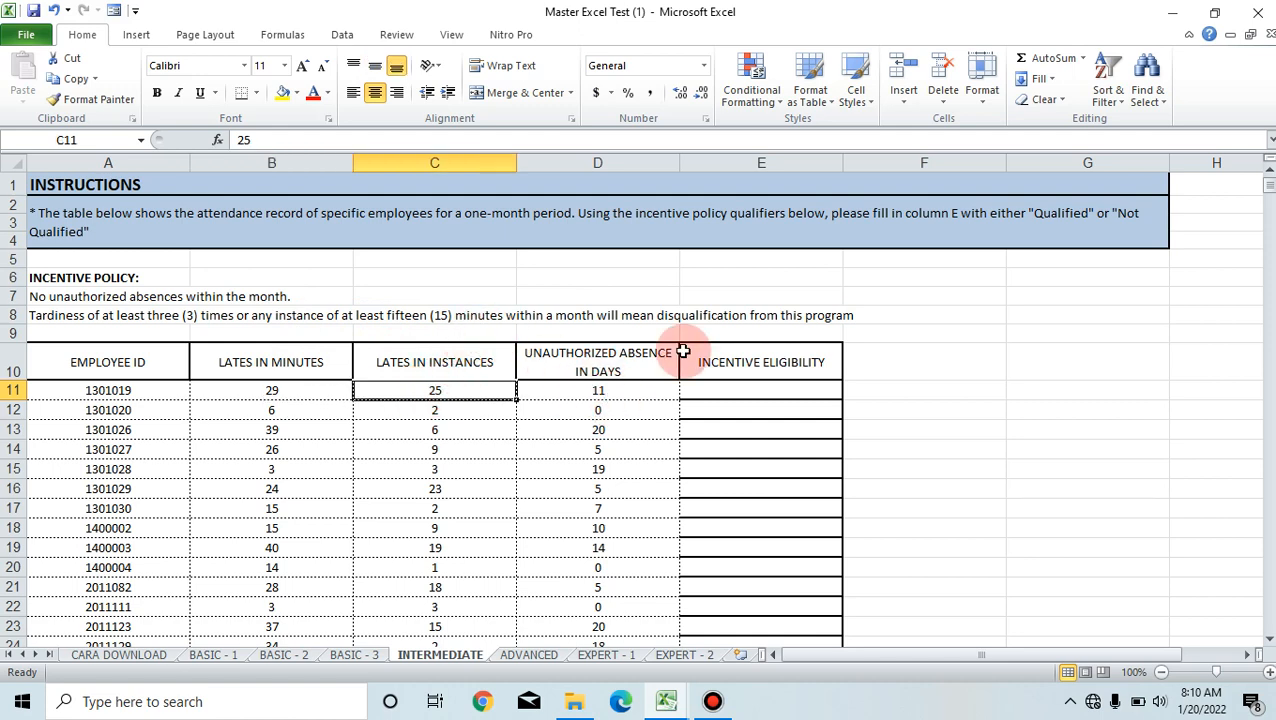
left_click(619, 397)
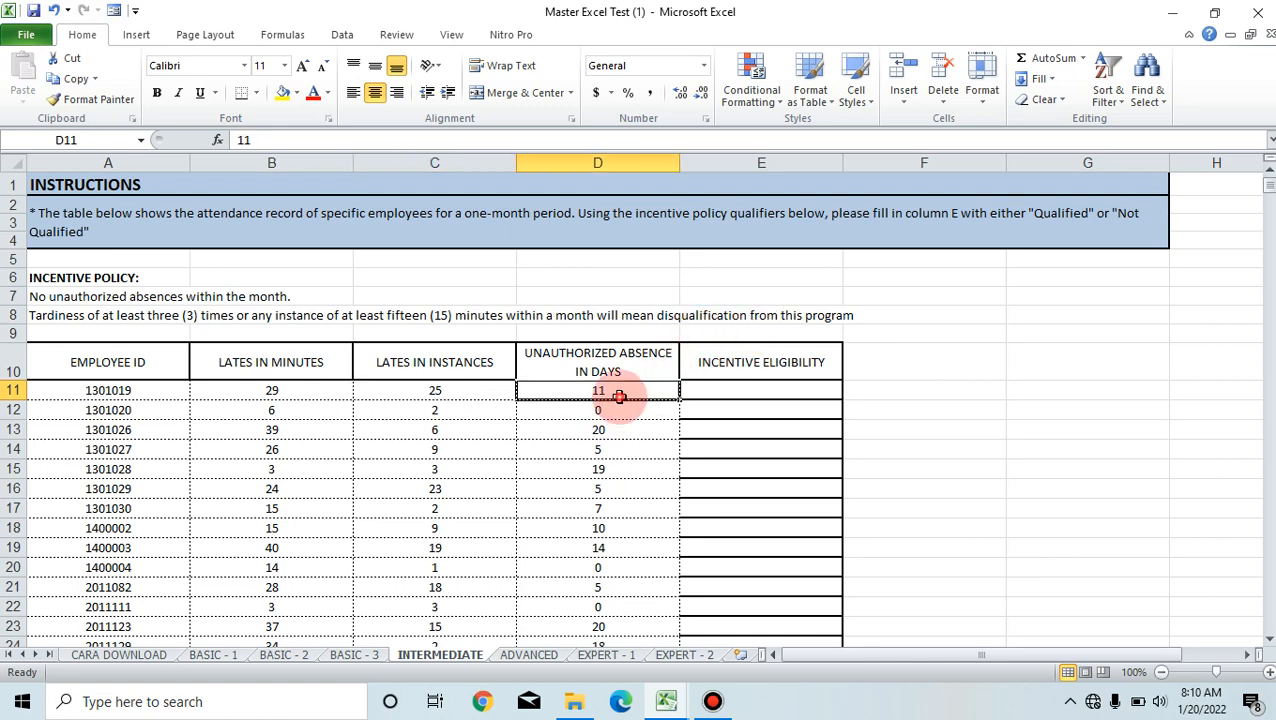
left_click(621, 417)
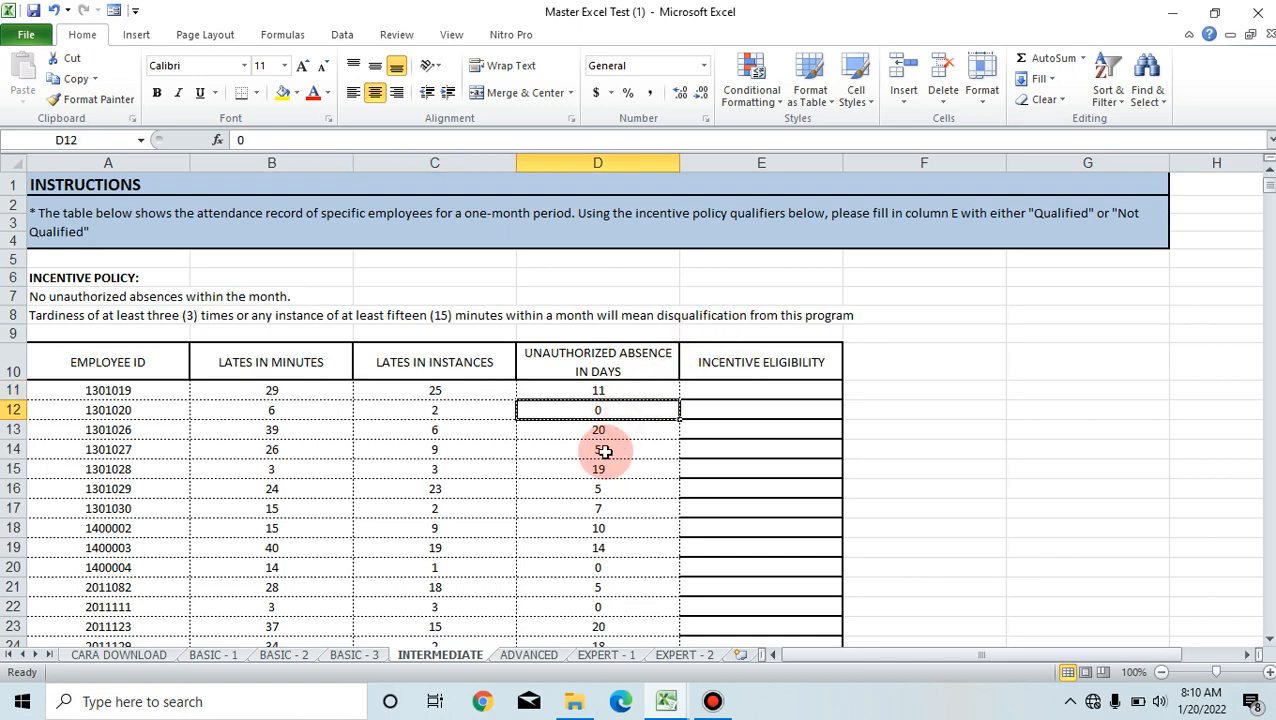
left_click(604, 450)
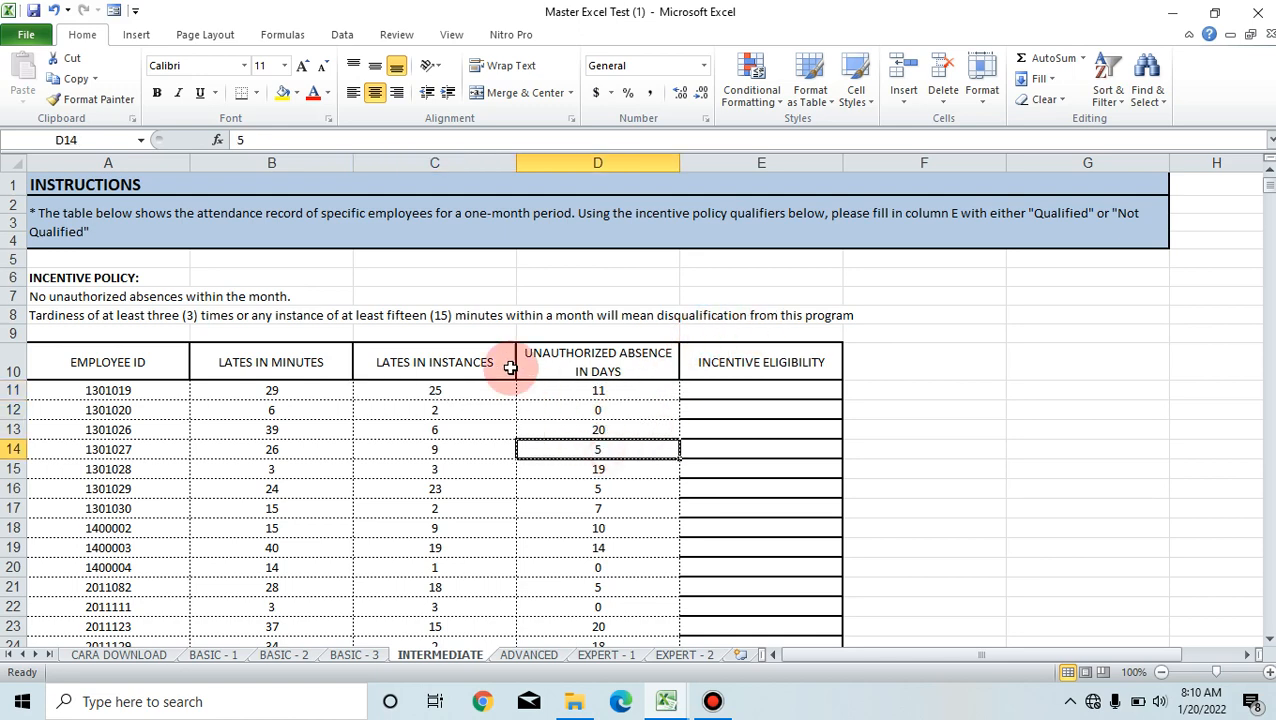
left_click(608, 414)
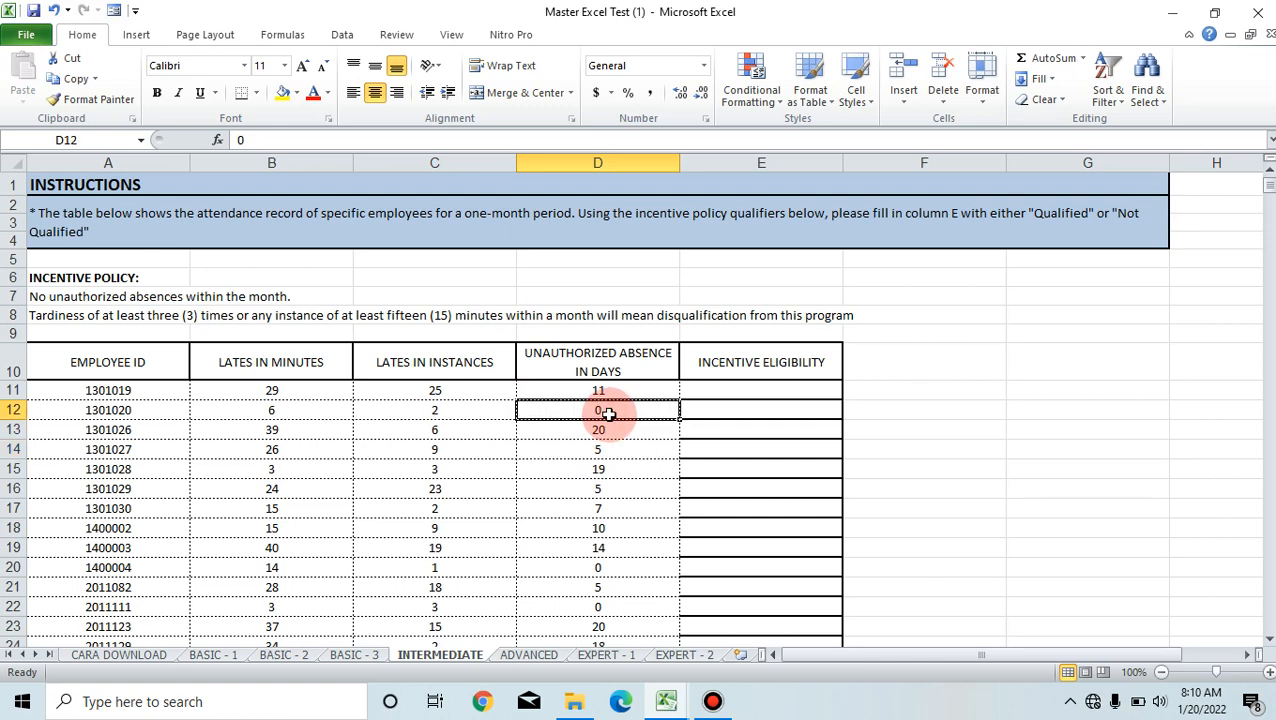
left_click(465, 410)
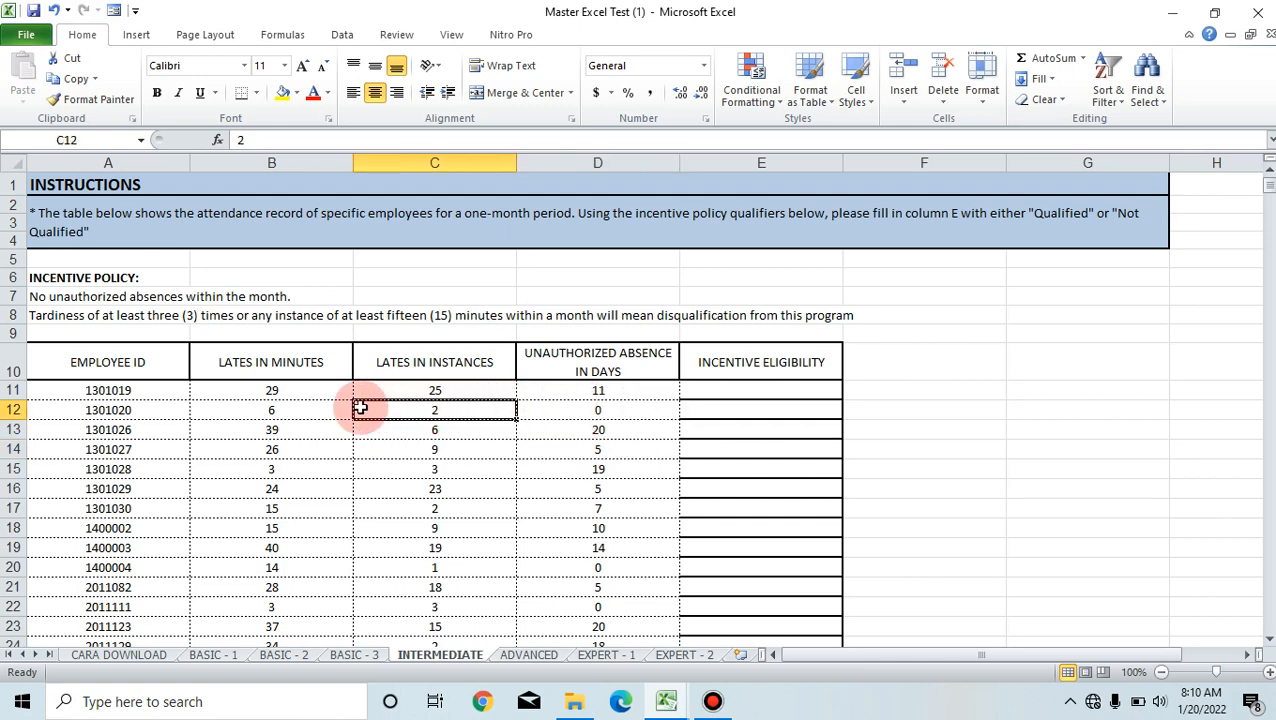
left_click(319, 407)
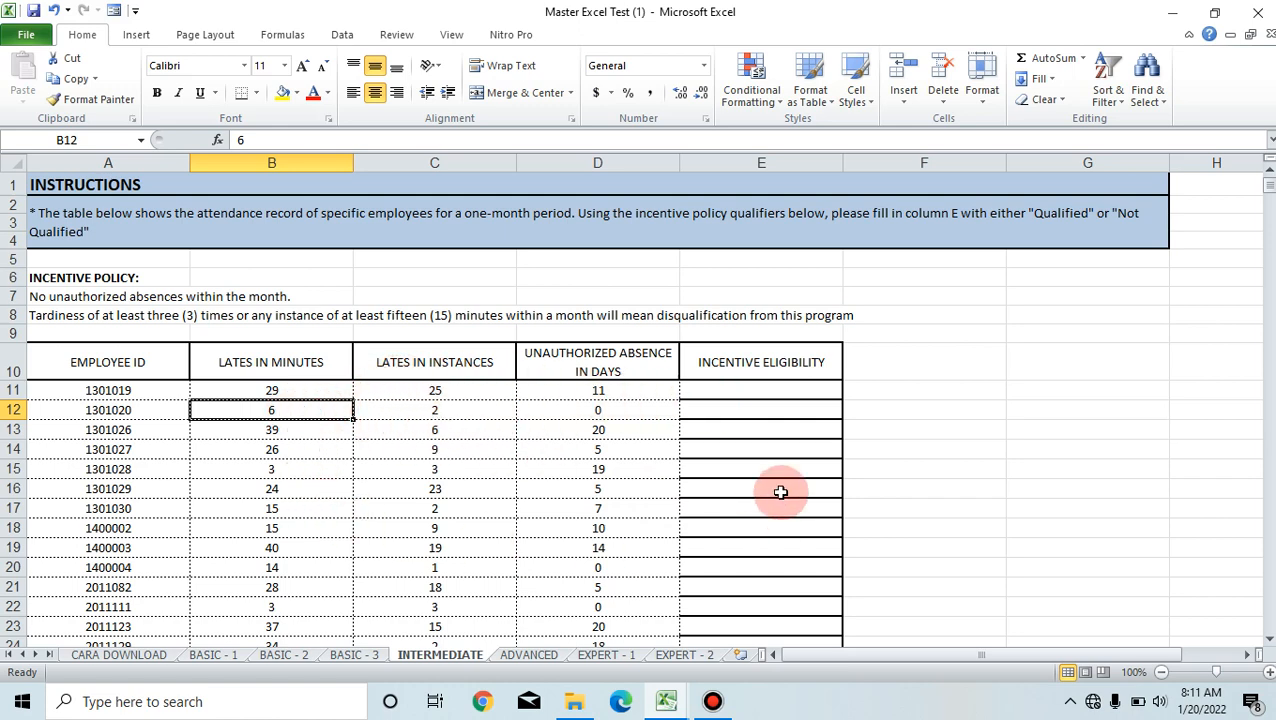
Begin a nested IF formula in E11 that tests D11=0 and, when true, tests C11<3
left_click(769, 391)
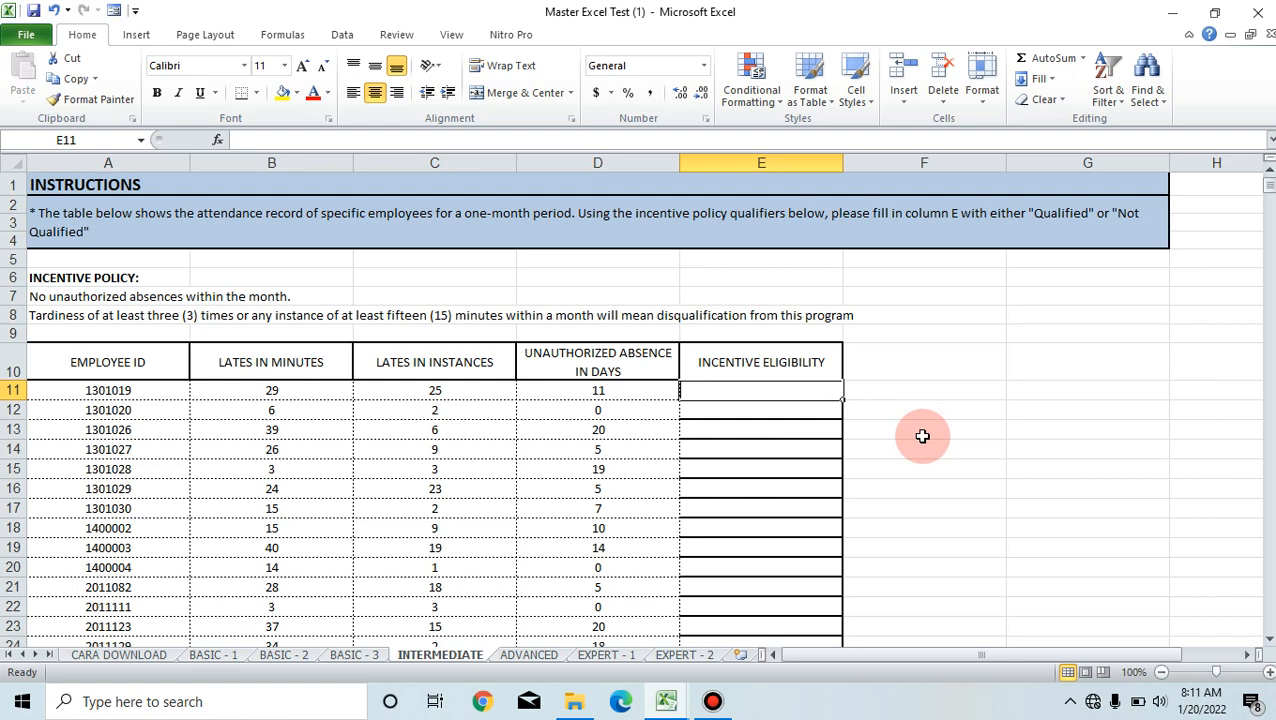
type("=if")
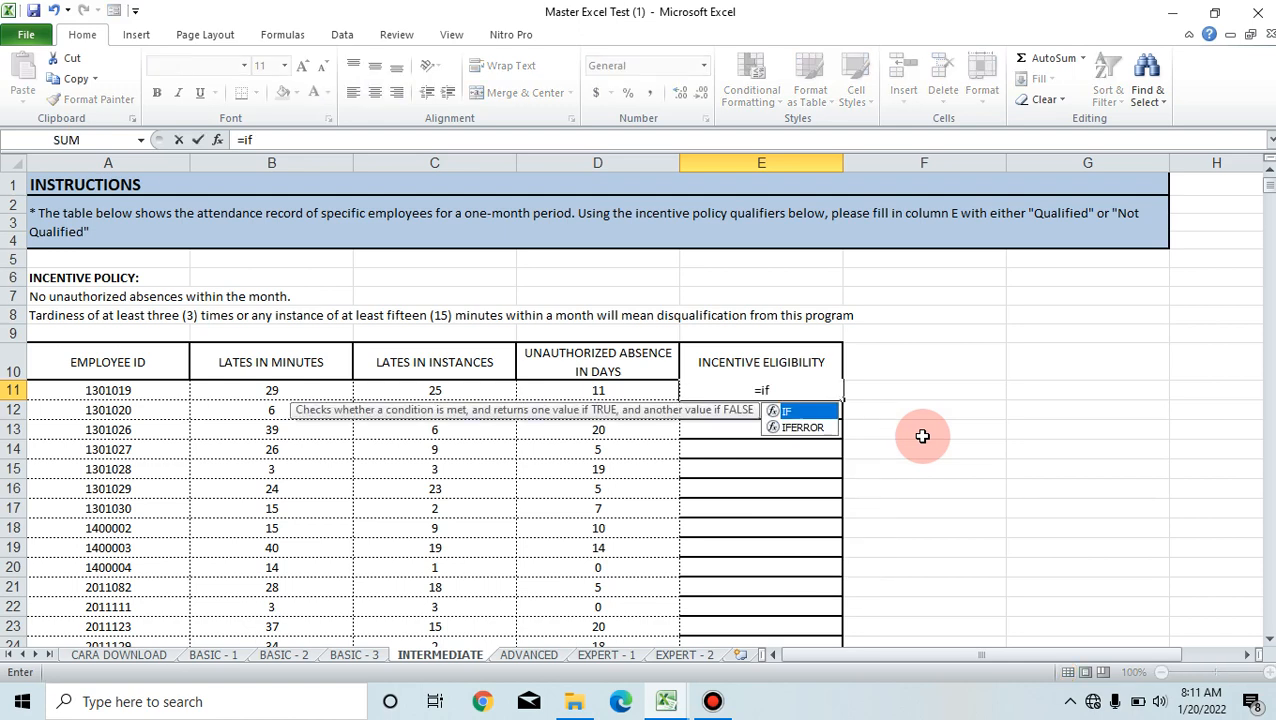
type("(")
key("Left")
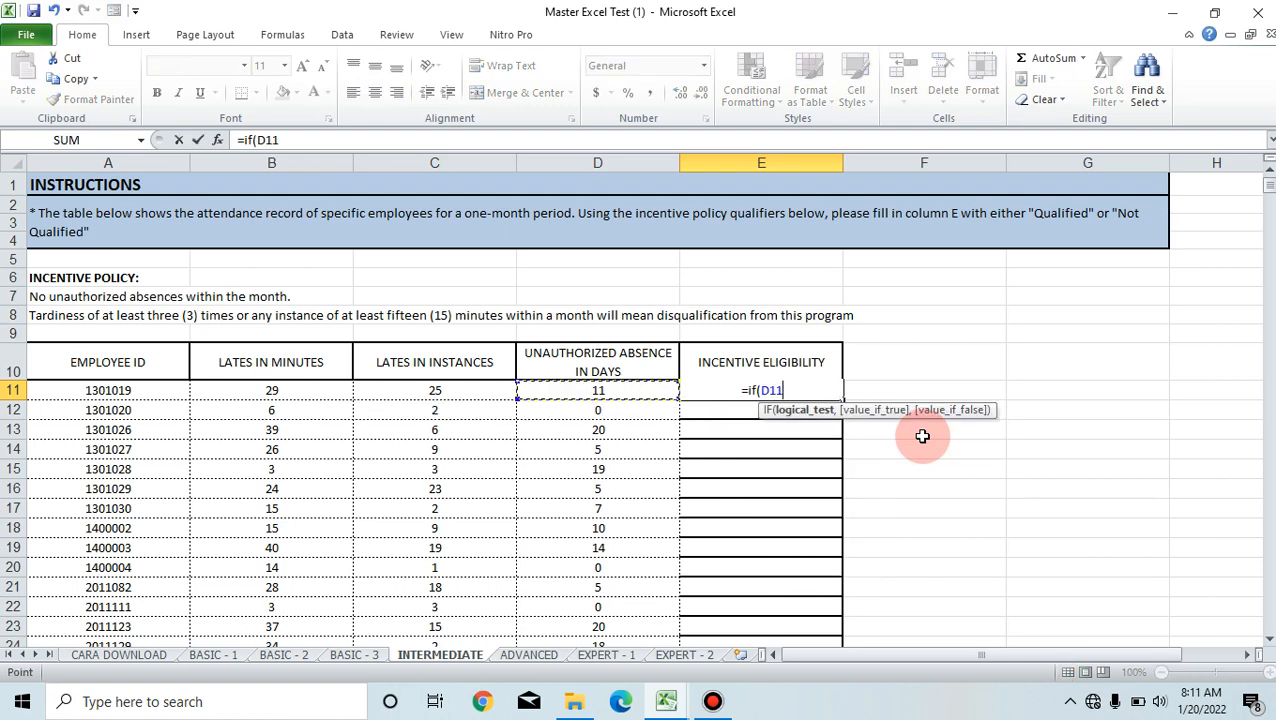
type("=0")
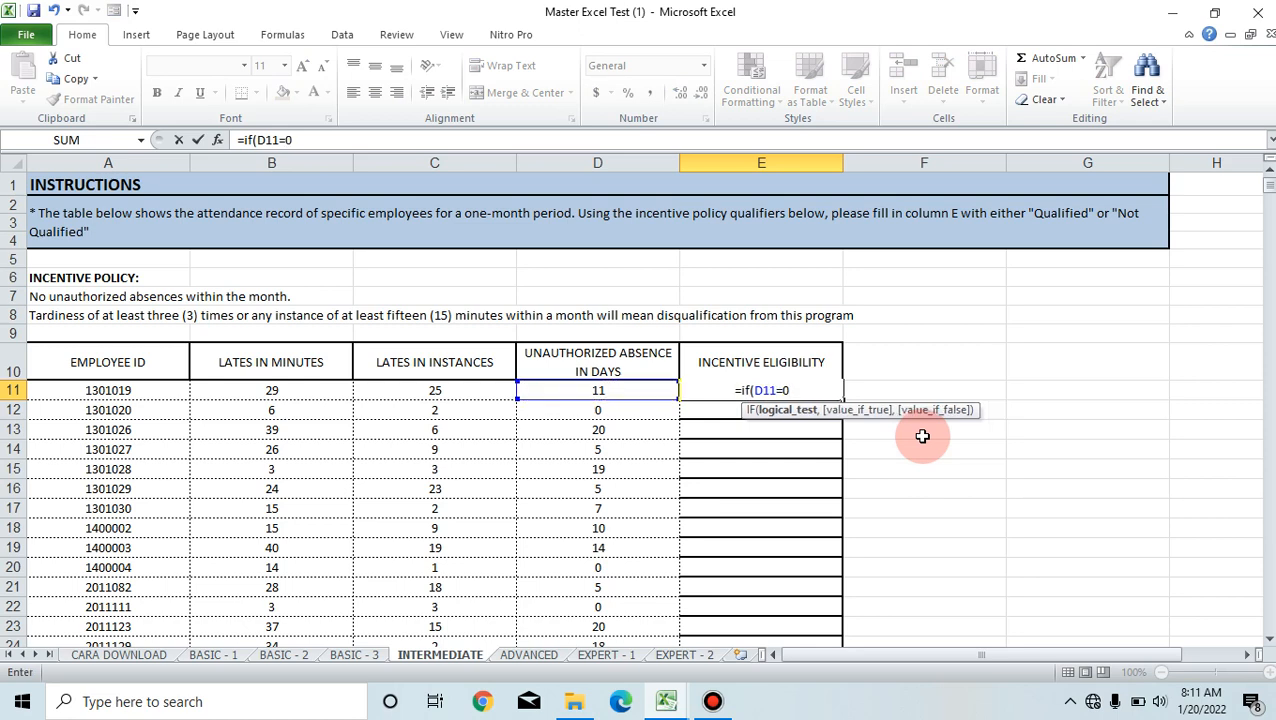
type(",if(")
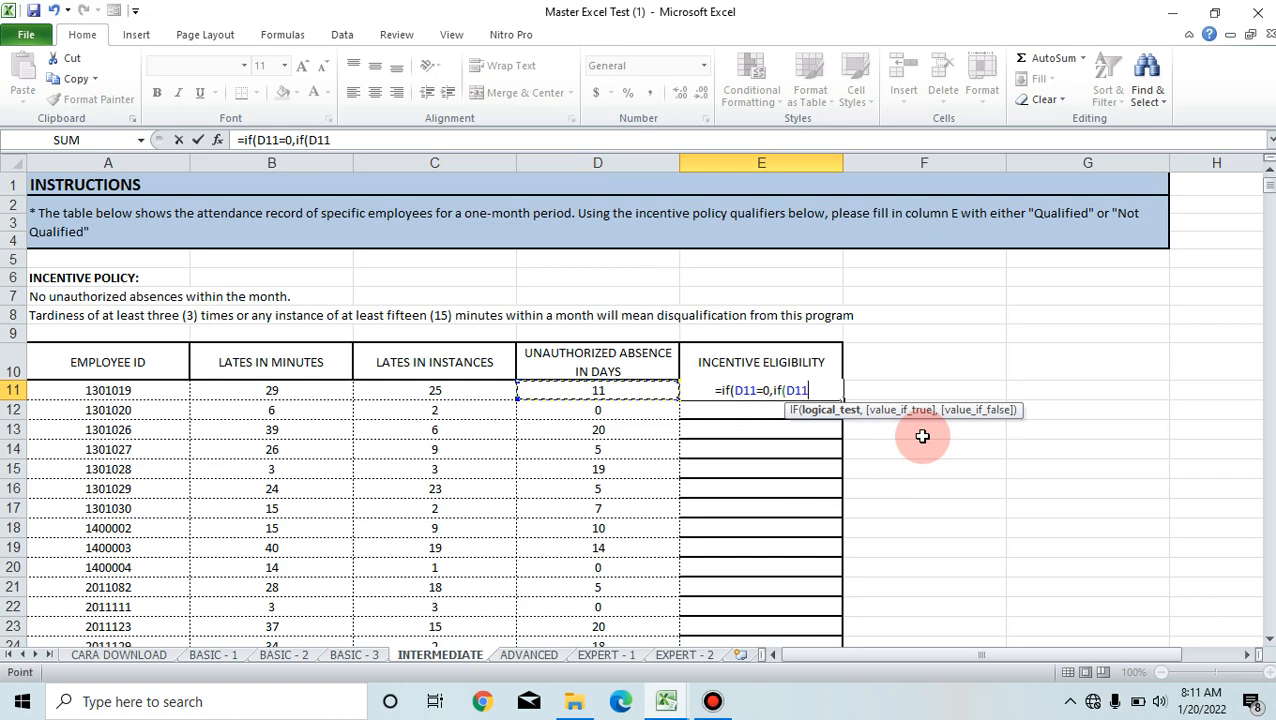
key("Left")
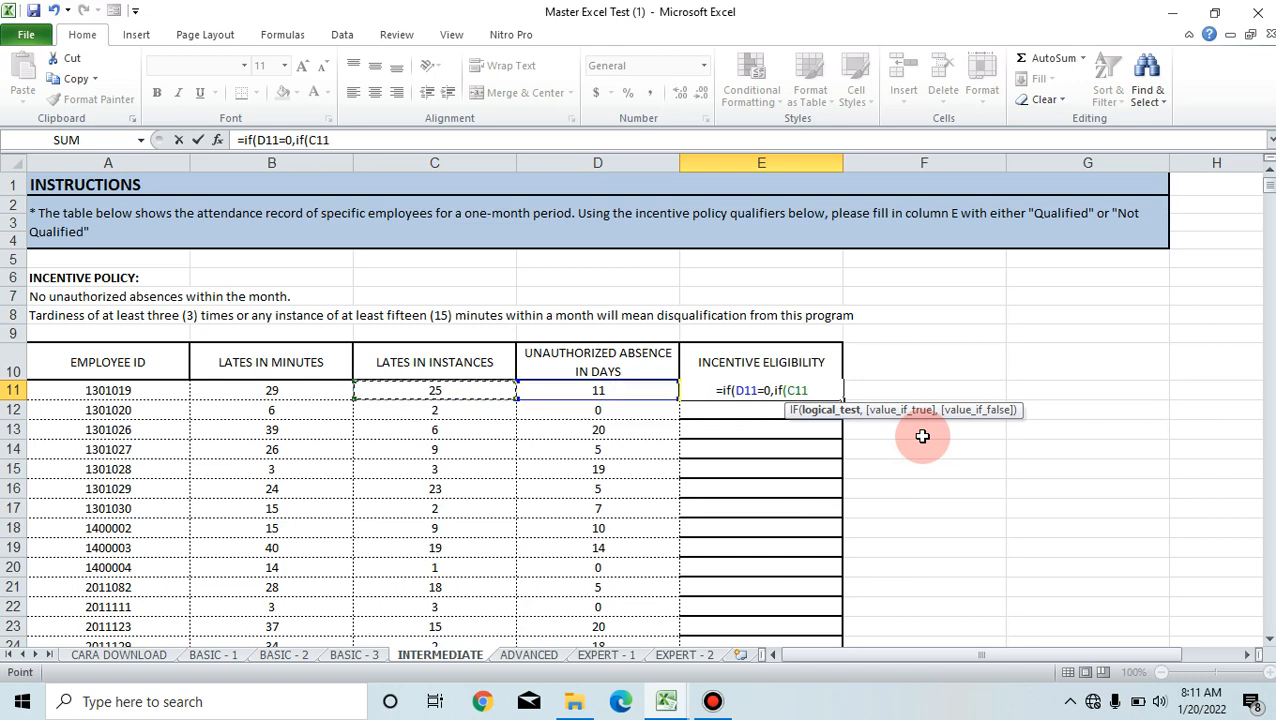
type("<")
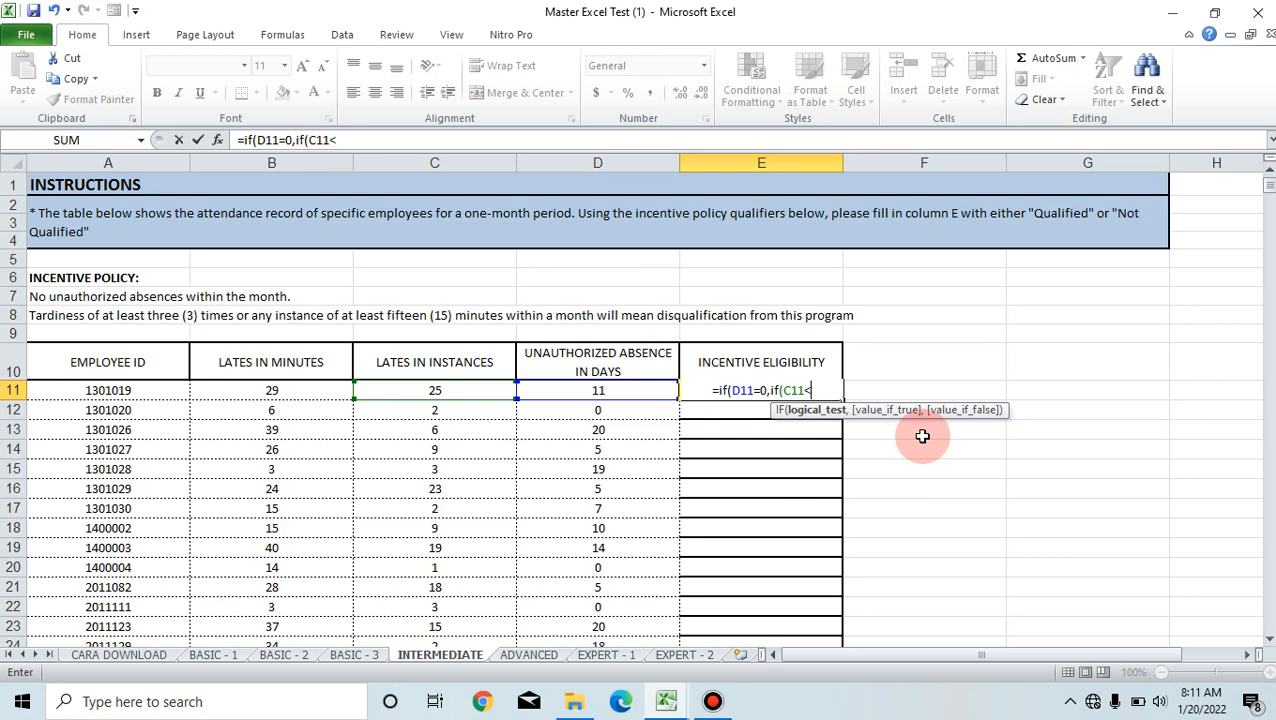
type("3,if")
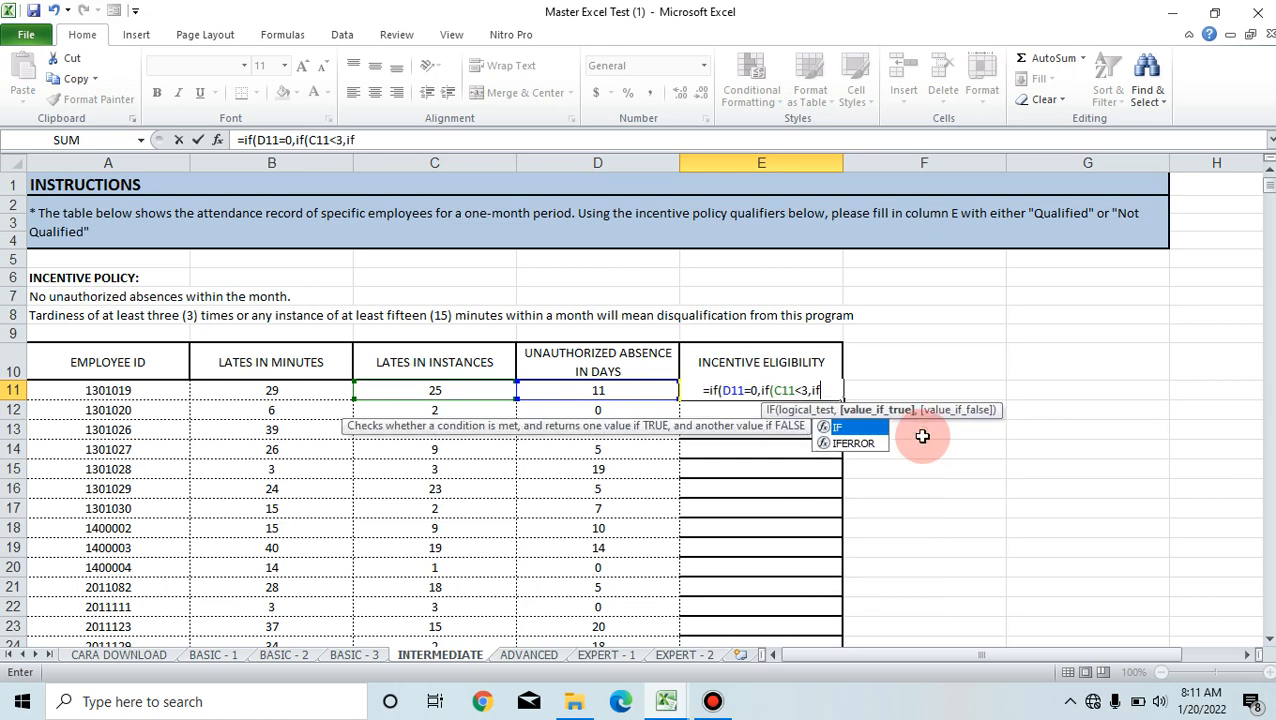
Nest a third IF in the E11 formula that tests B11<15 and returns "Qualified" if true, otherwise "Not Qualified"
type("(")
key("Left")
key("Left")
key("Left")
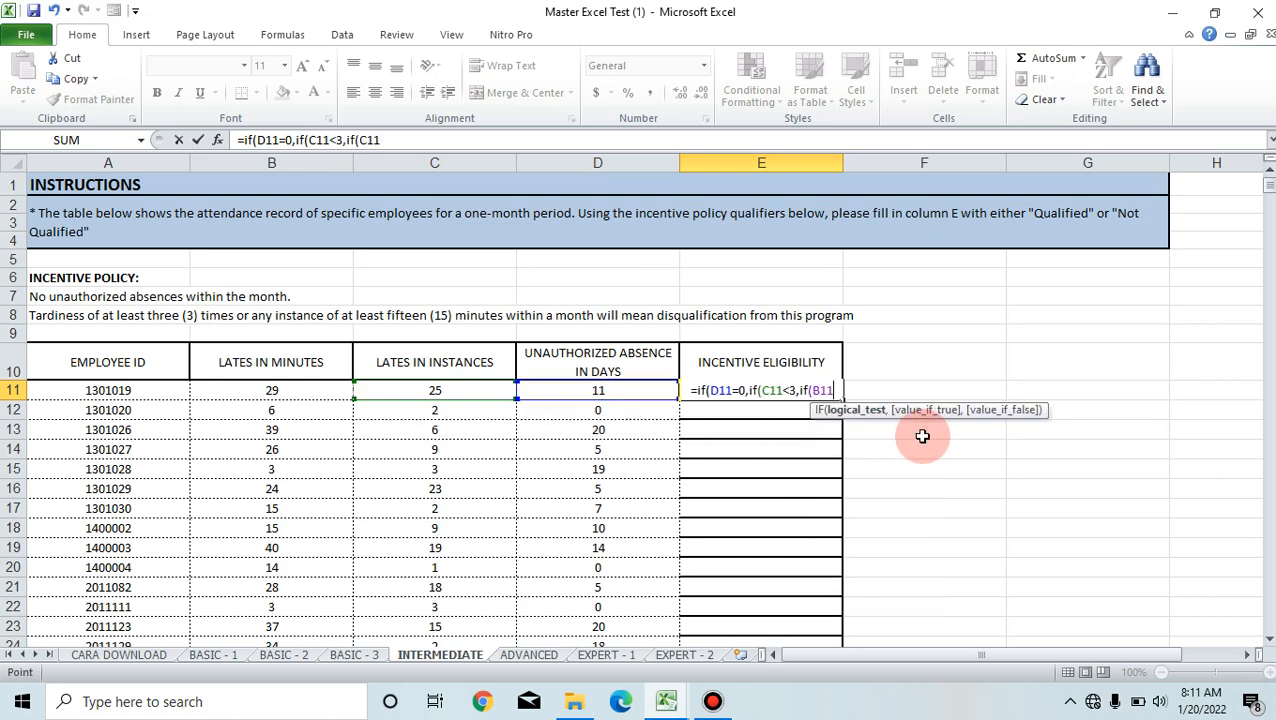
type("<15")
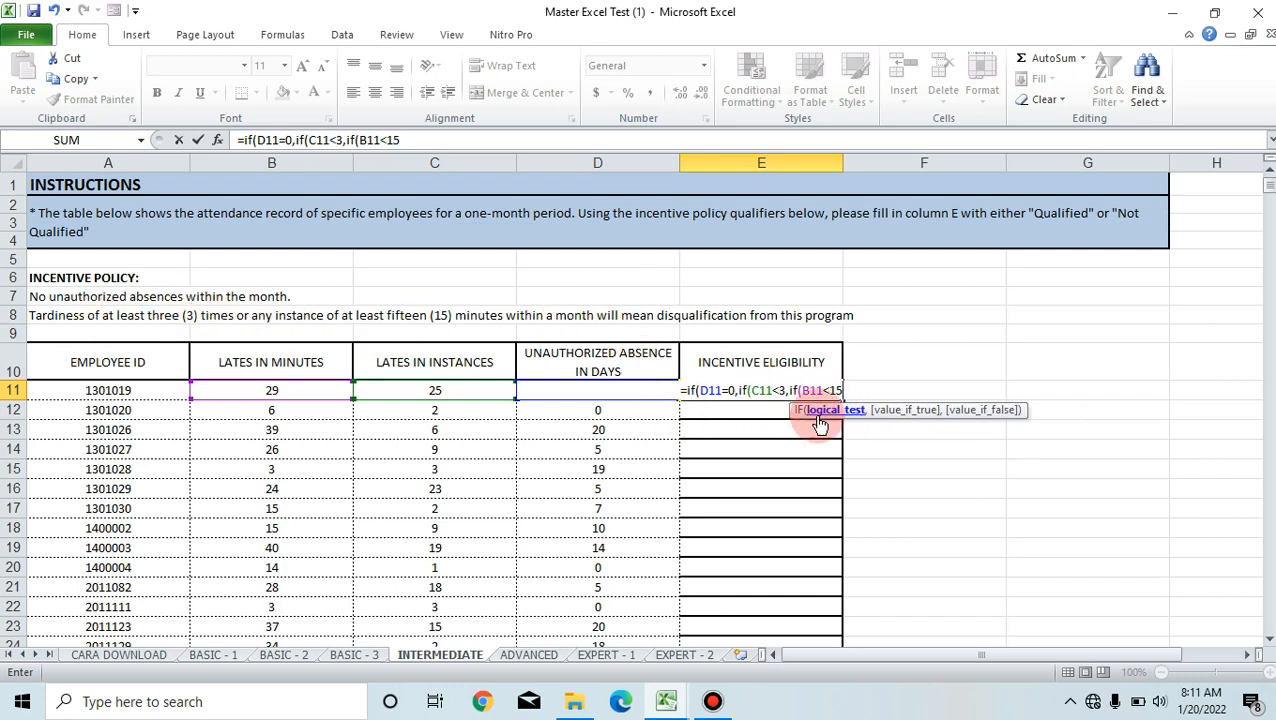
type(",")
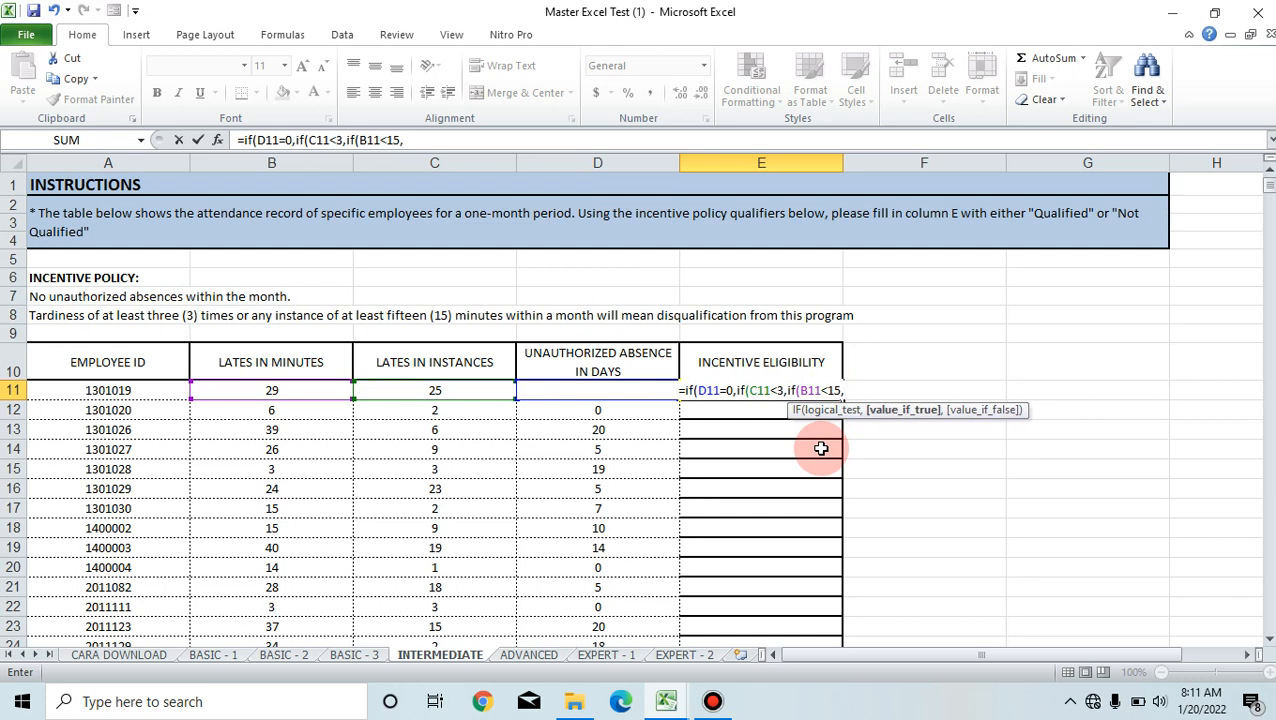
type("\"Qualifie")
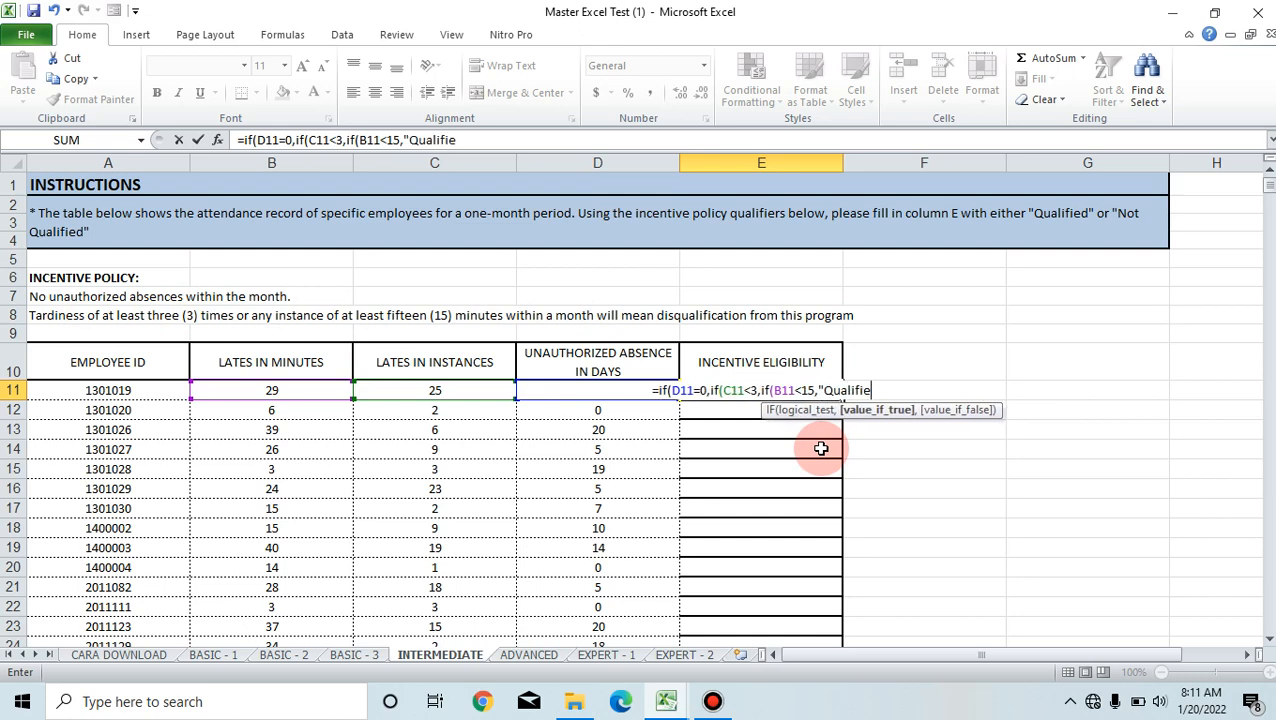
type("d\",:")
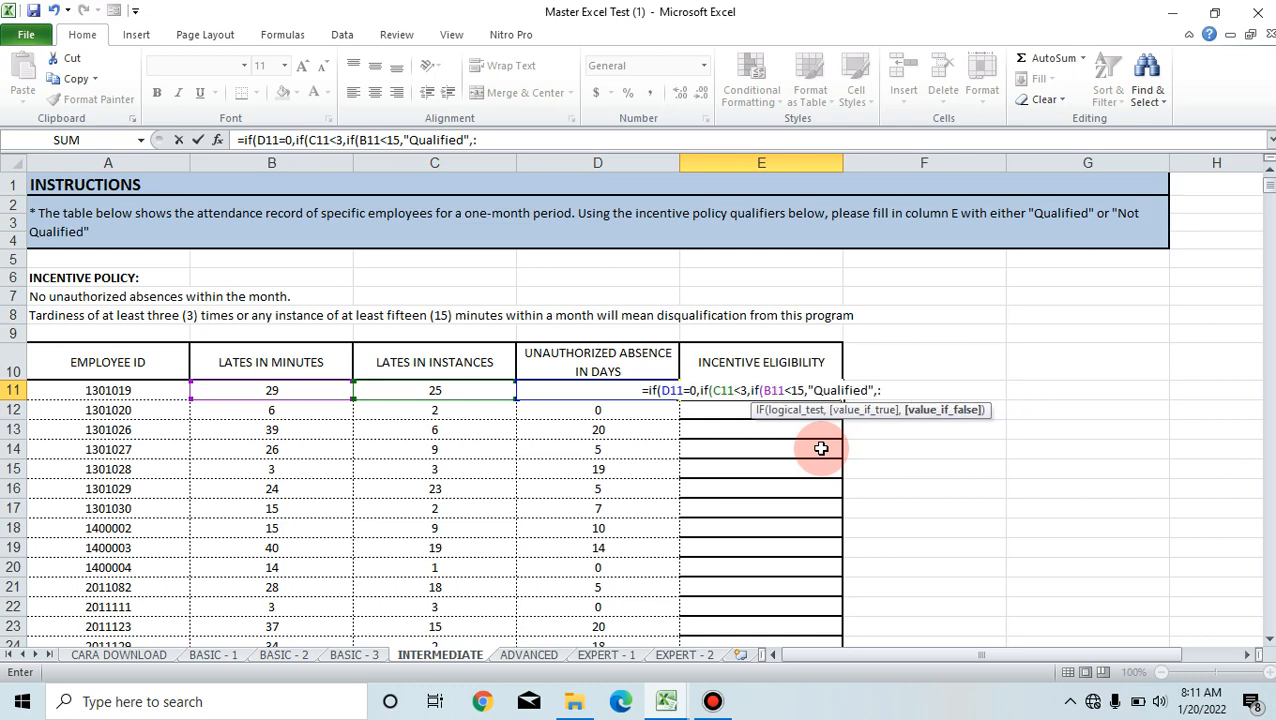
key("BackSpace")
type("\"")
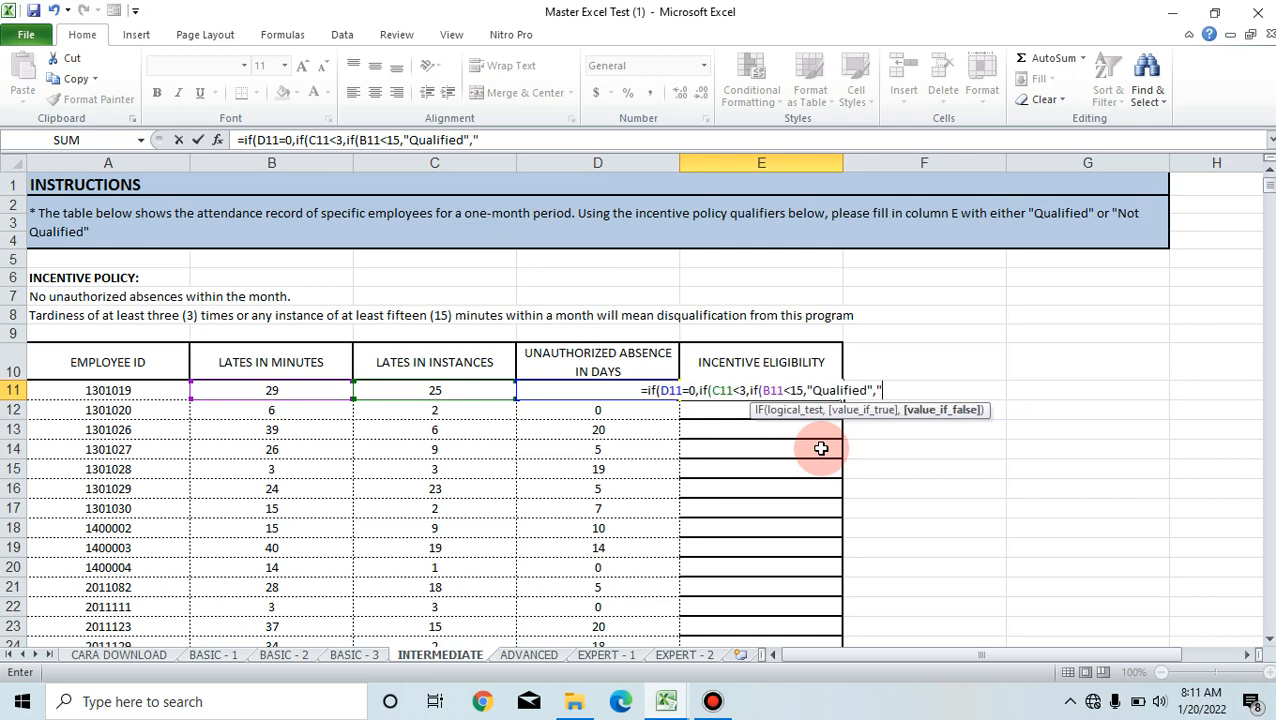
type("Not Qual")
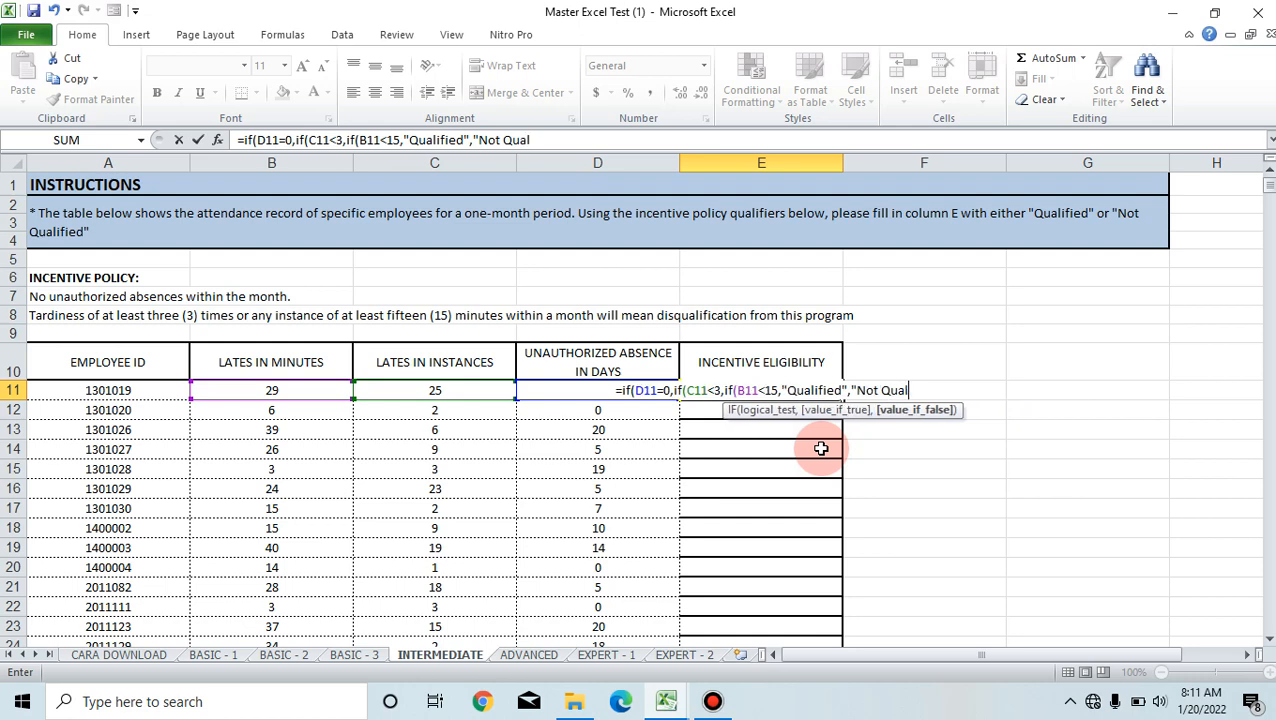
type("ified\"")
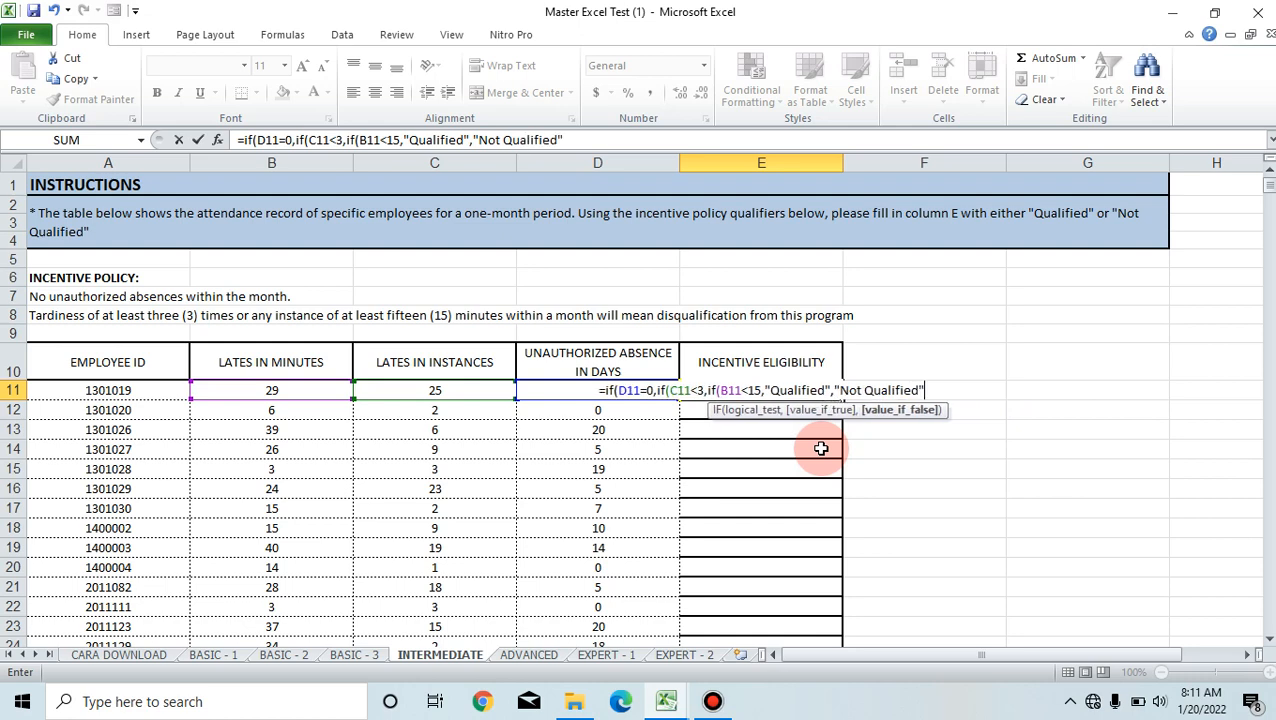
type(")")
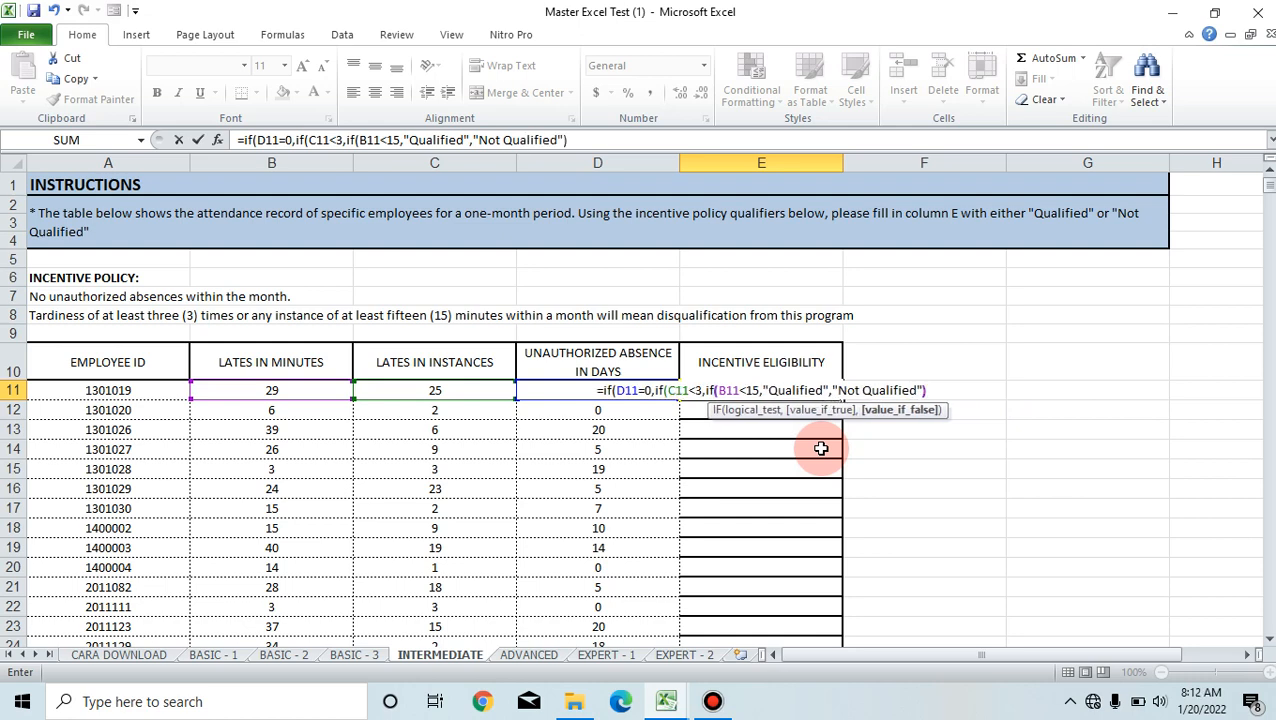
Complete the E11 formula with "Not Qualified" as the false result of both the C11 and D11 tests
type(",")
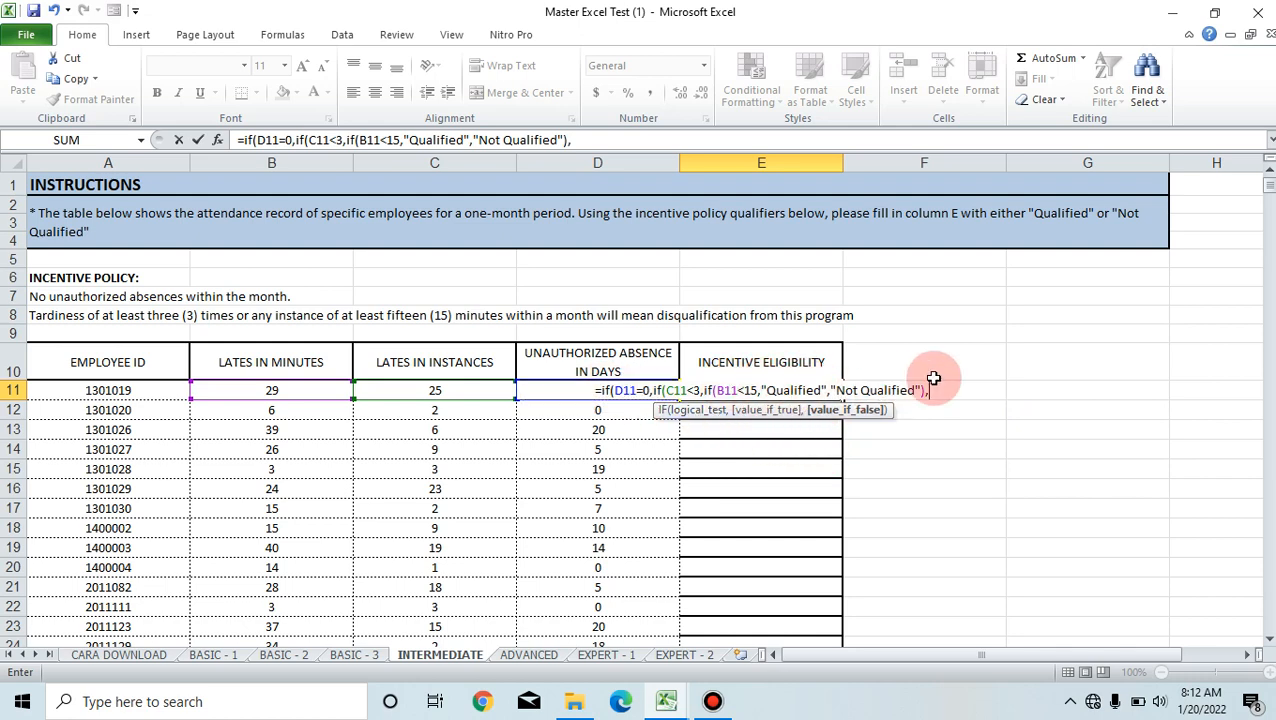
type("\"Not Qua")
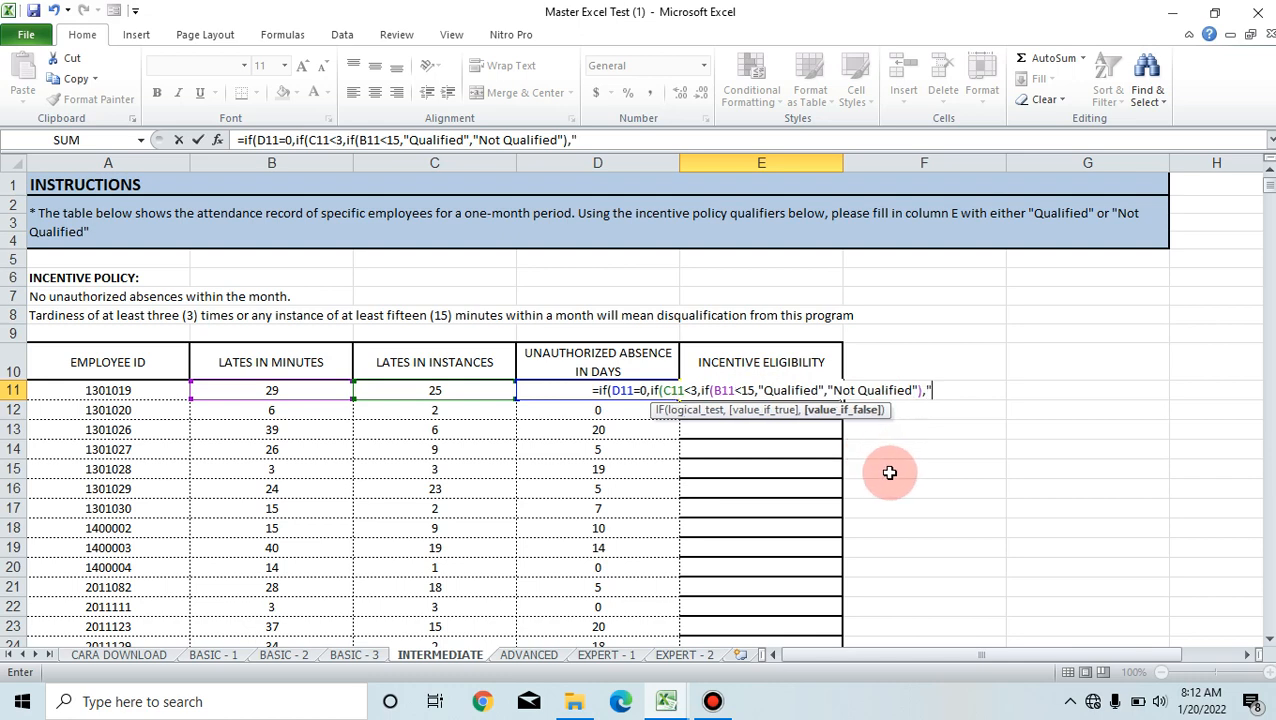
type("lified\"")
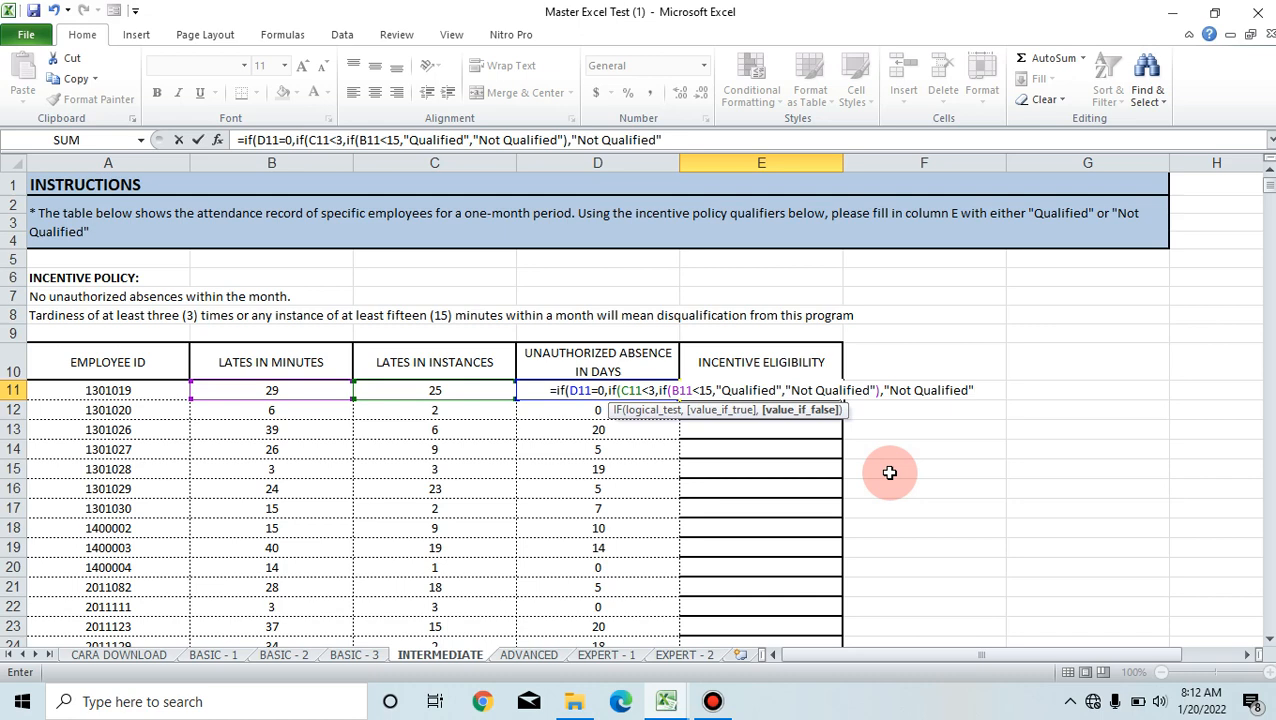
type("),\"N")
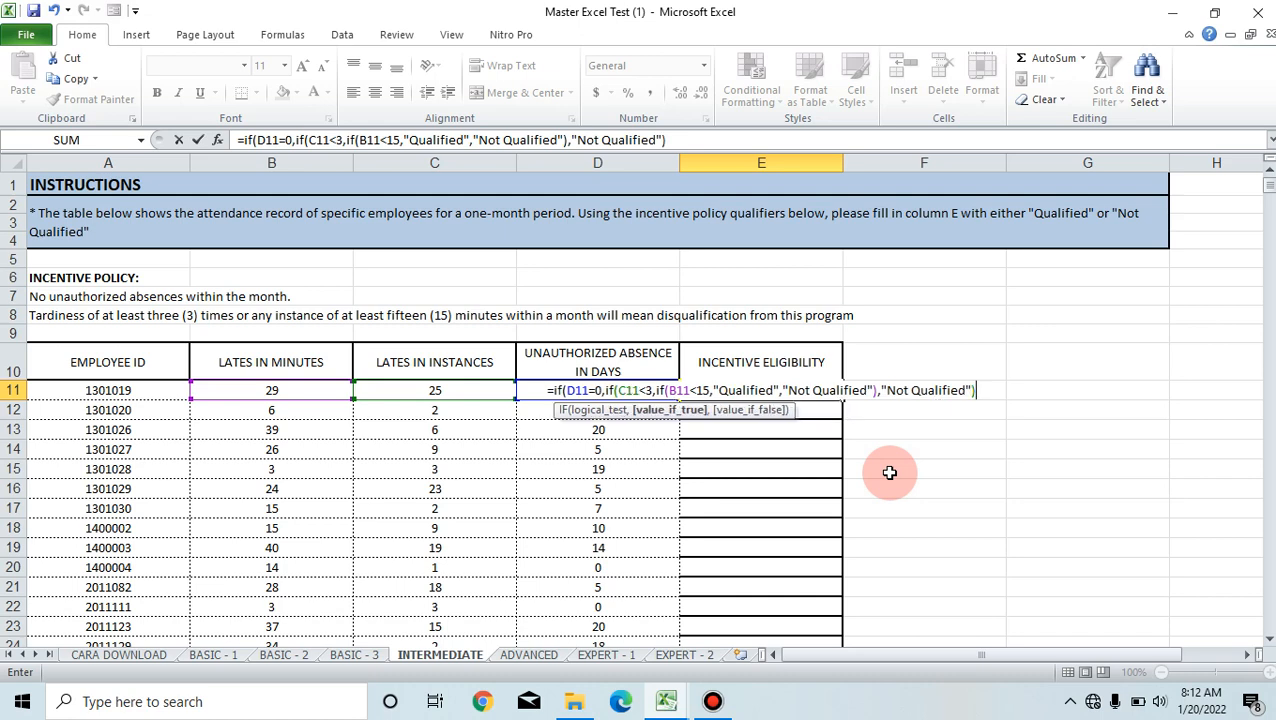
type("ot Qualif")
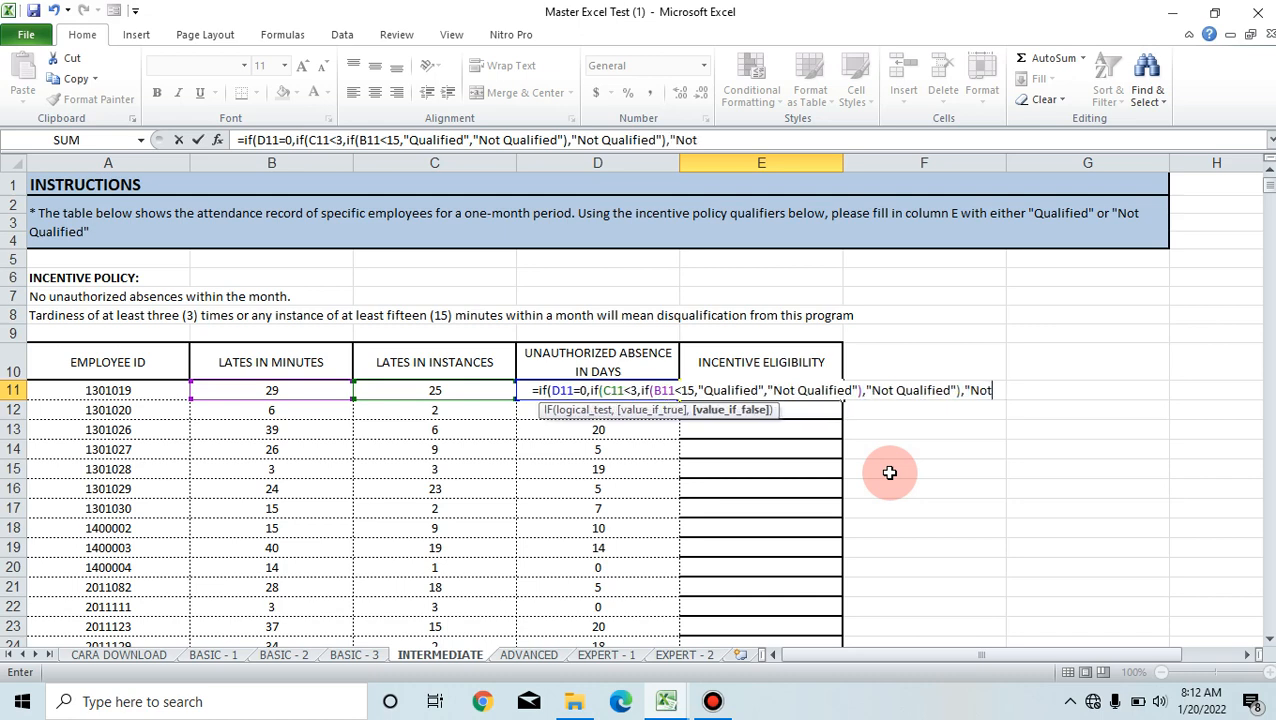
type("ied")
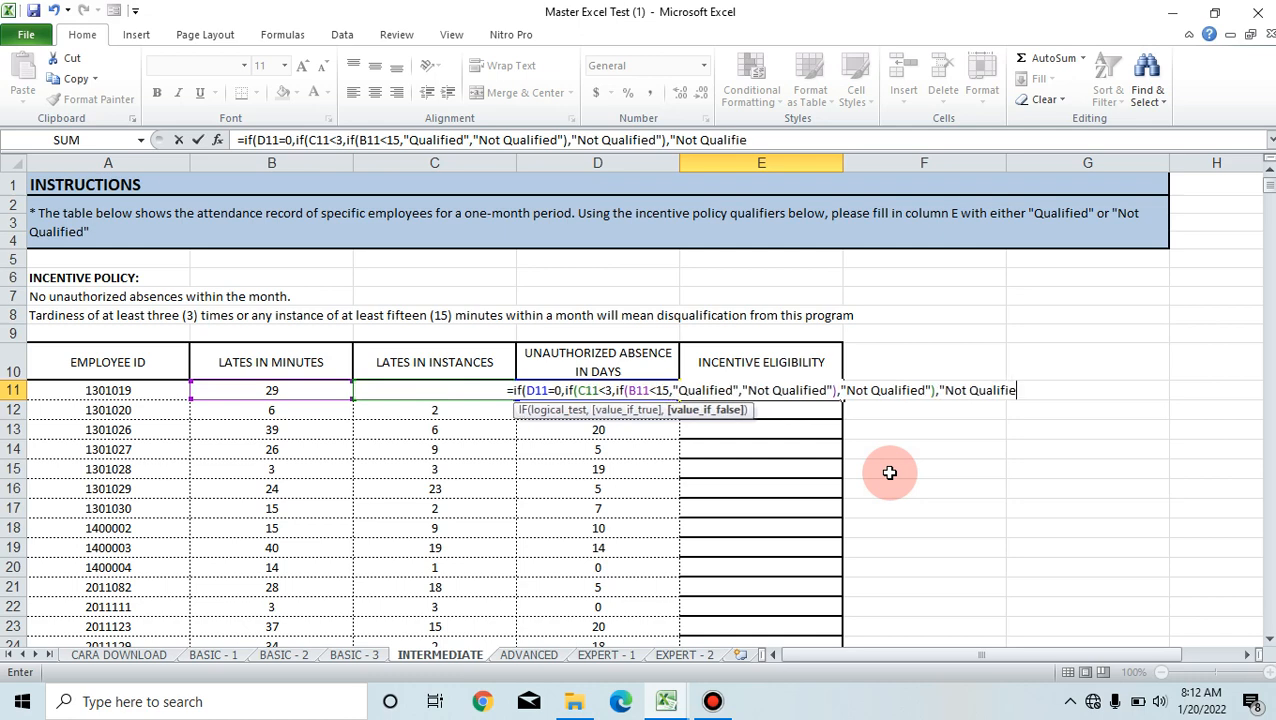
type("\"")
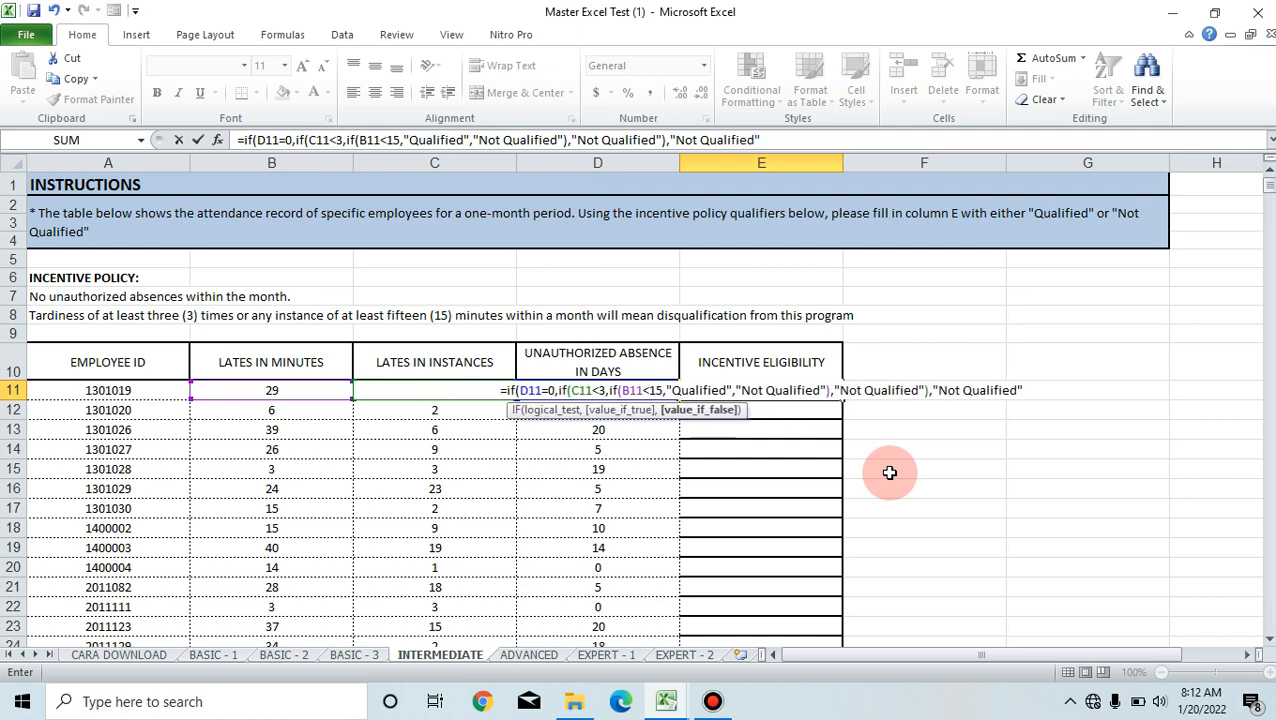
type(")")
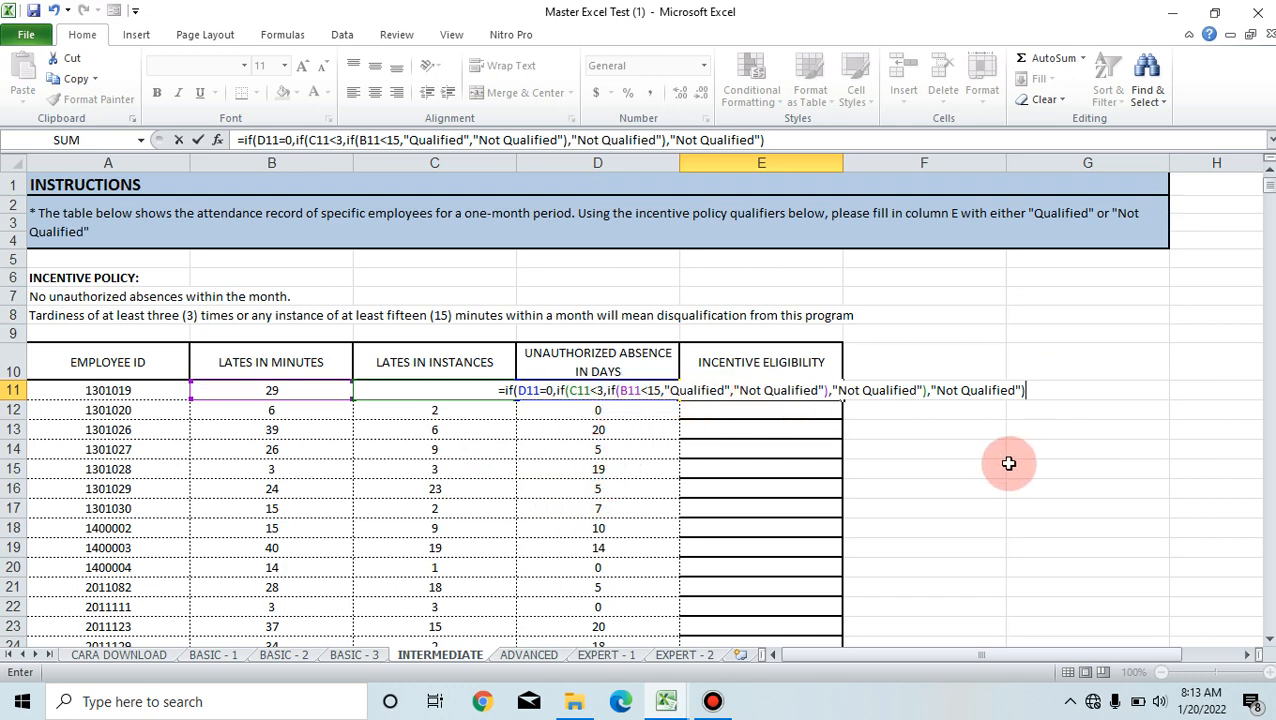
key("Return")
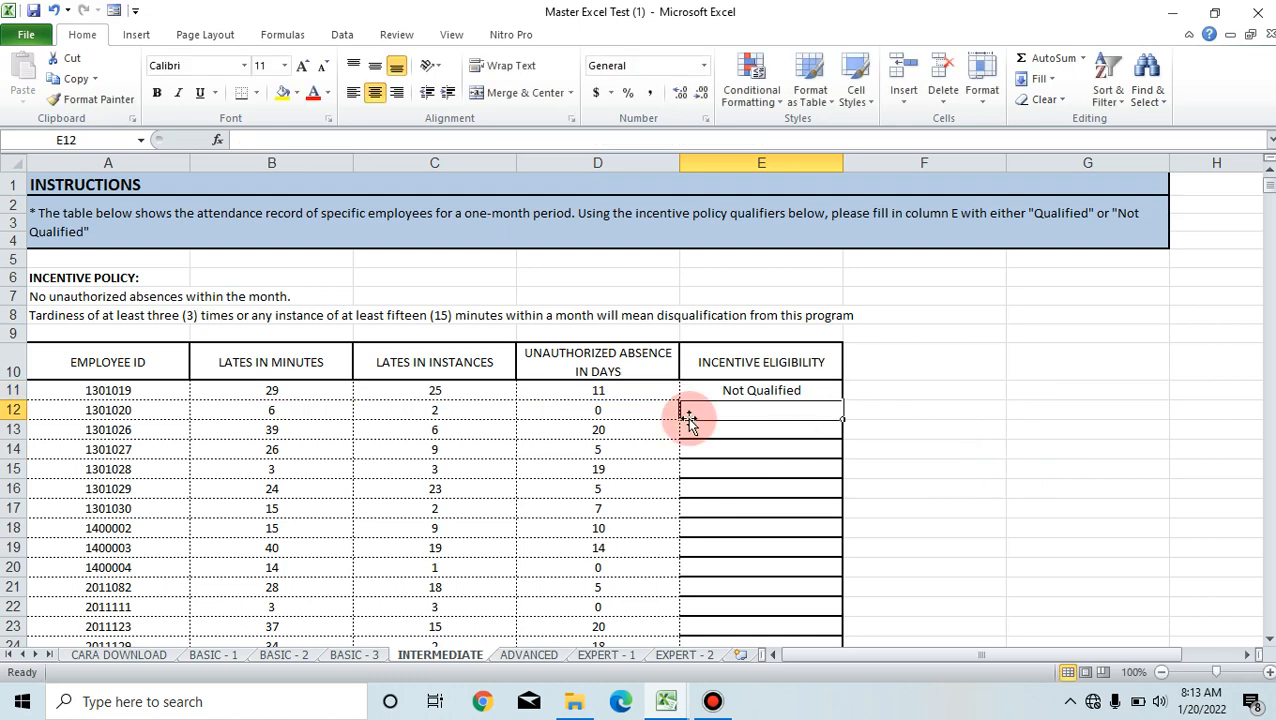
left_click(723, 393)
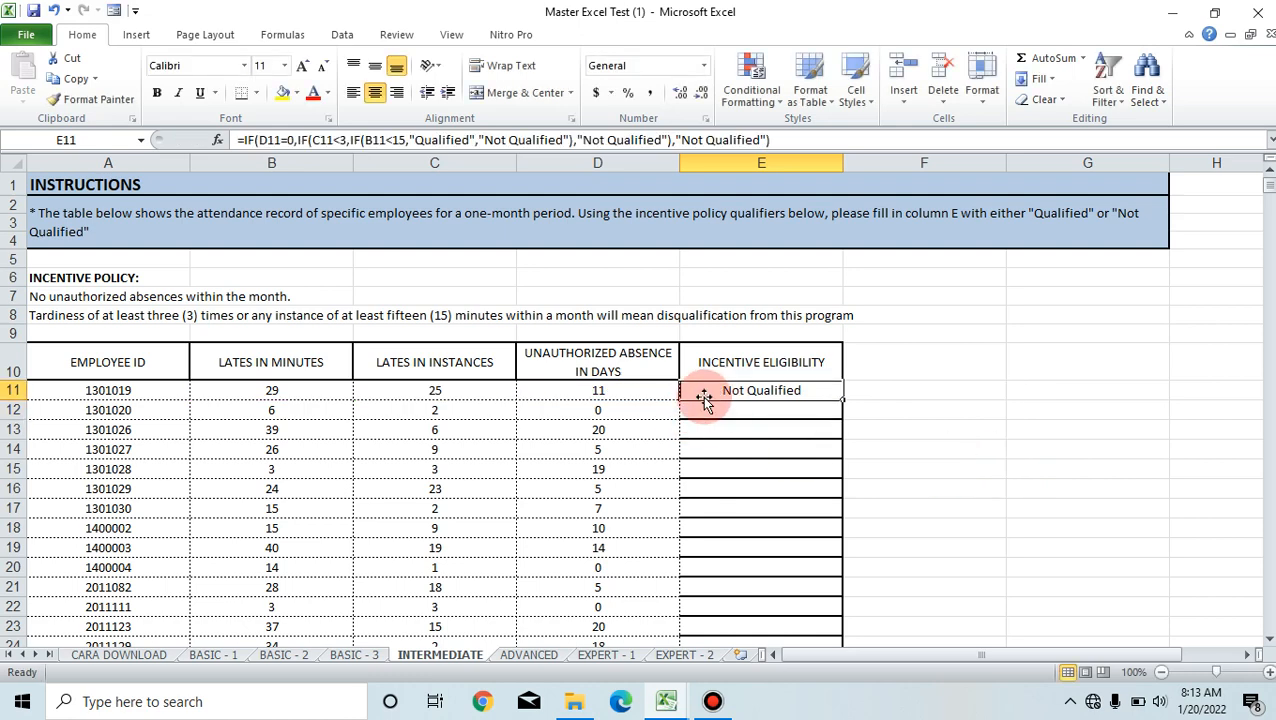
Check the attendance values in row 11, and fill the E11 formula down the Incentive Eligibility column
left_click(647, 395)
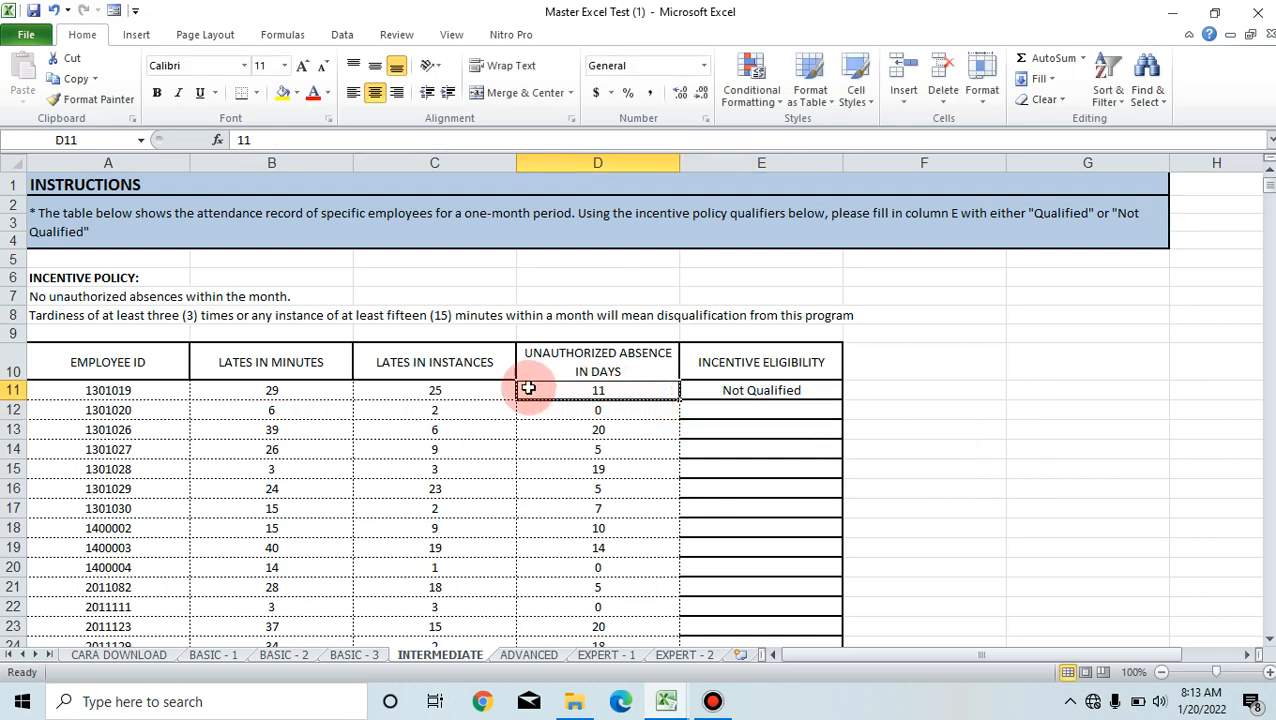
left_click(478, 396)
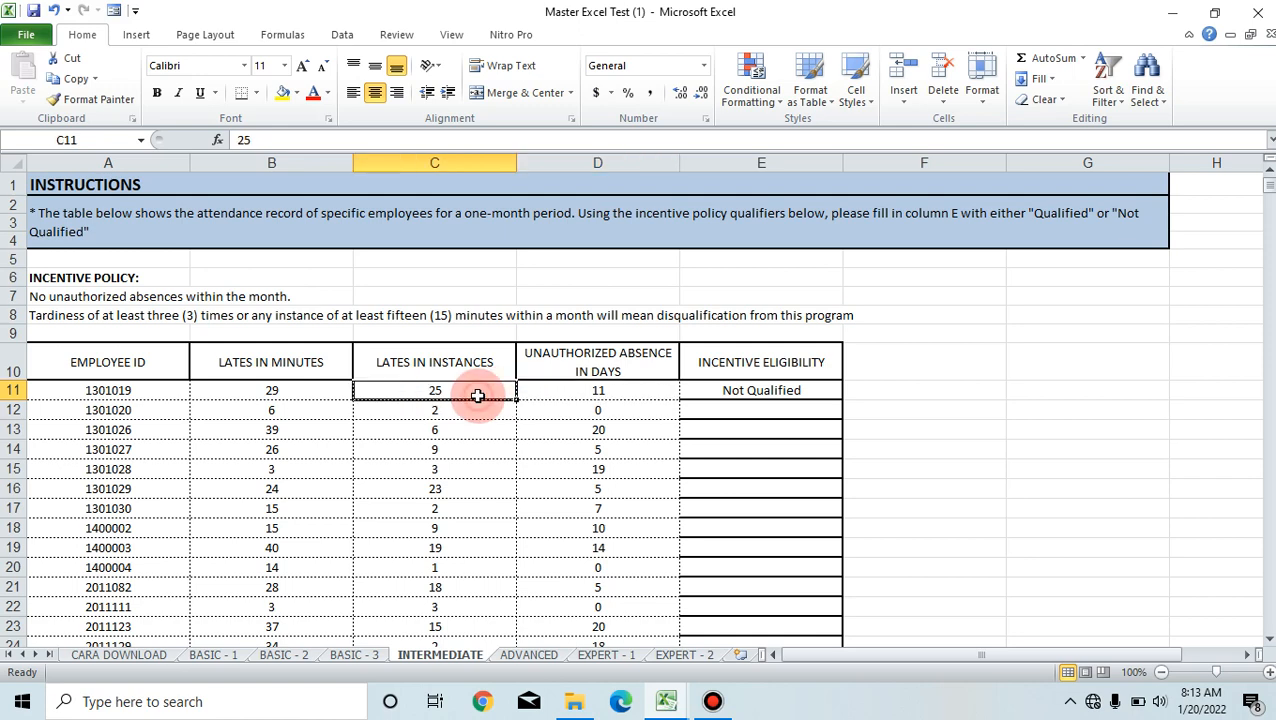
left_click(297, 394)
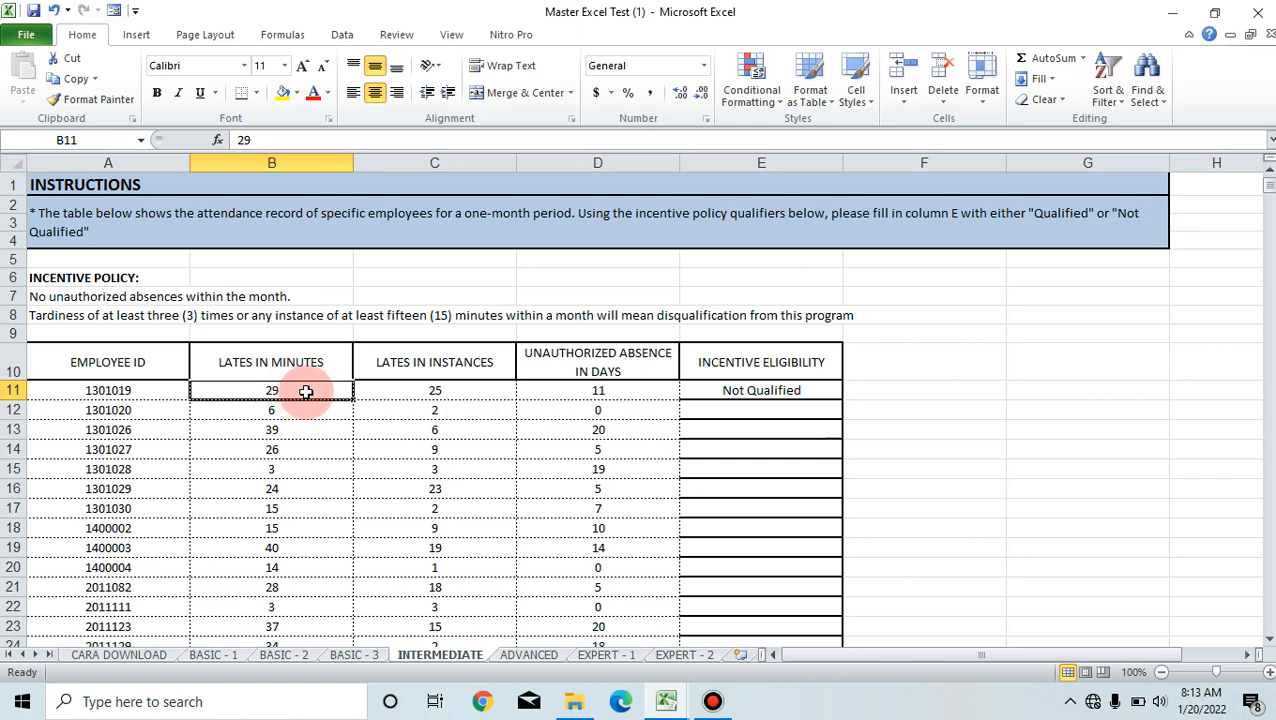
left_click(820, 399)
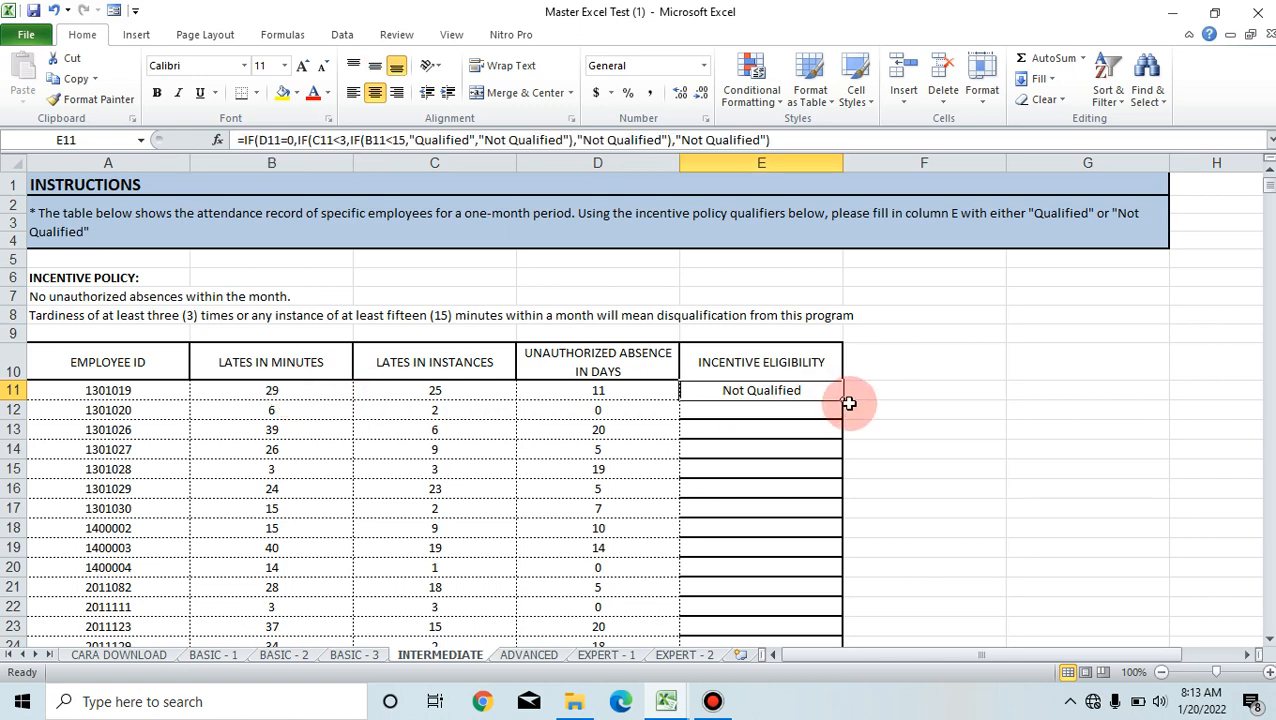
double_click(845, 399)
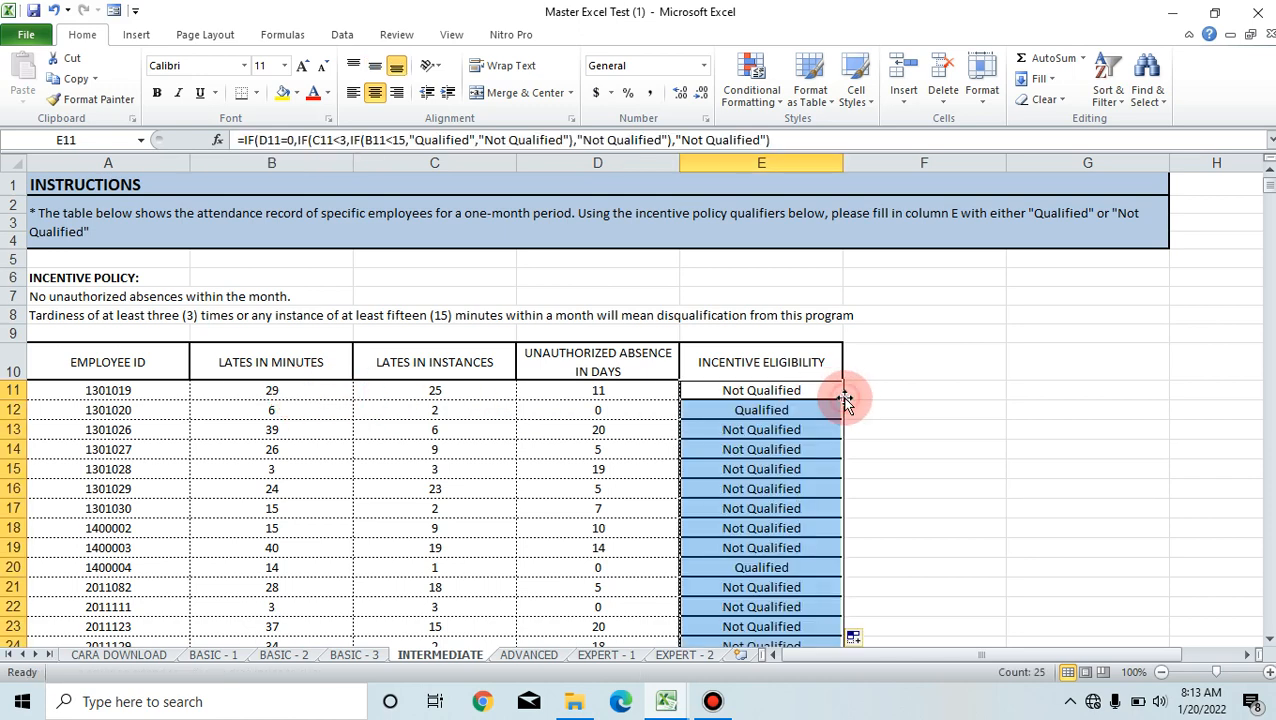
Examine the filled Incentive Eligibility column and check row 12's absences, lateness instances and lateness minutes against the incentive policy
scroll(812, 421, "down", 5)
scroll(816, 422, "up", 4)
scroll(805, 420, "up", 1)
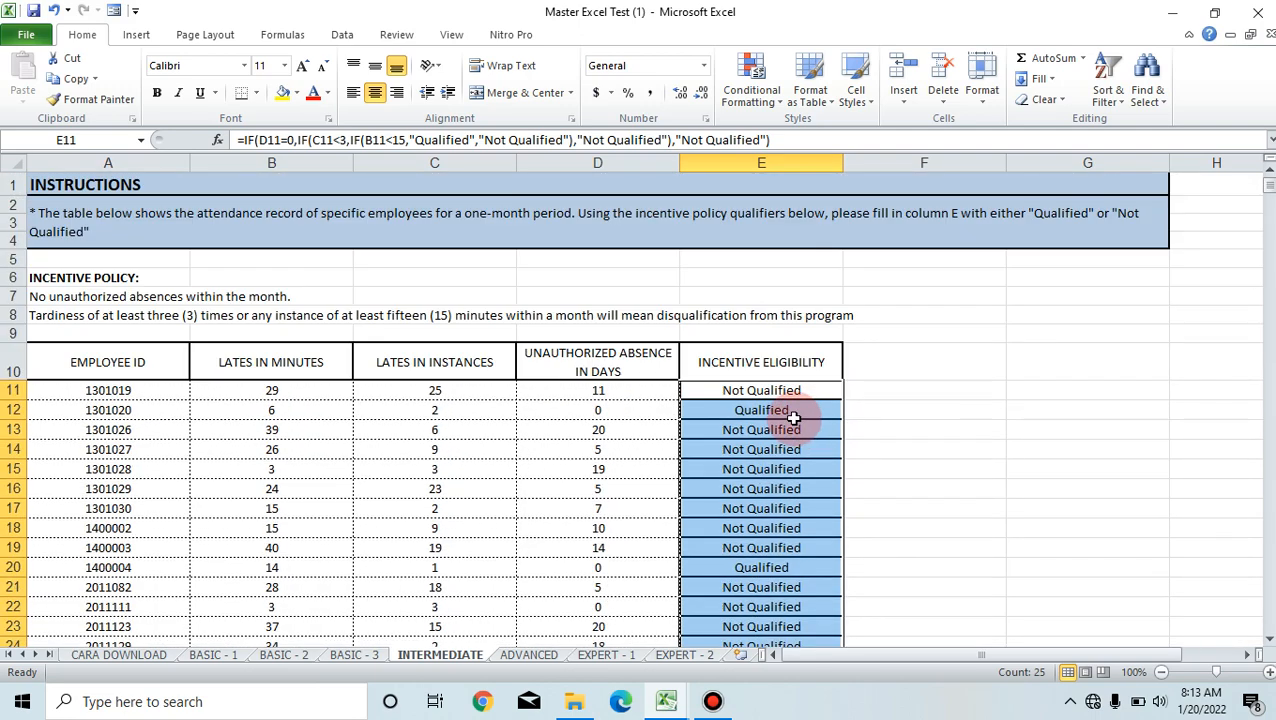
left_click(712, 415)
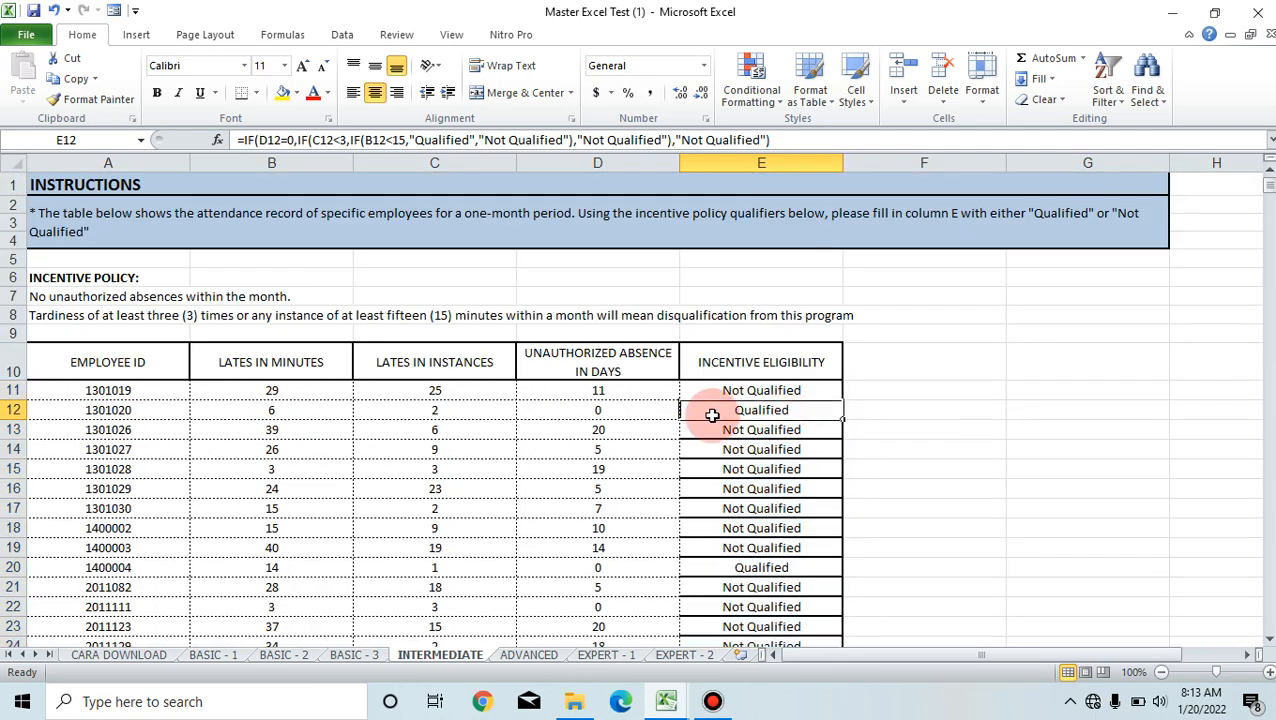
left_click(643, 411)
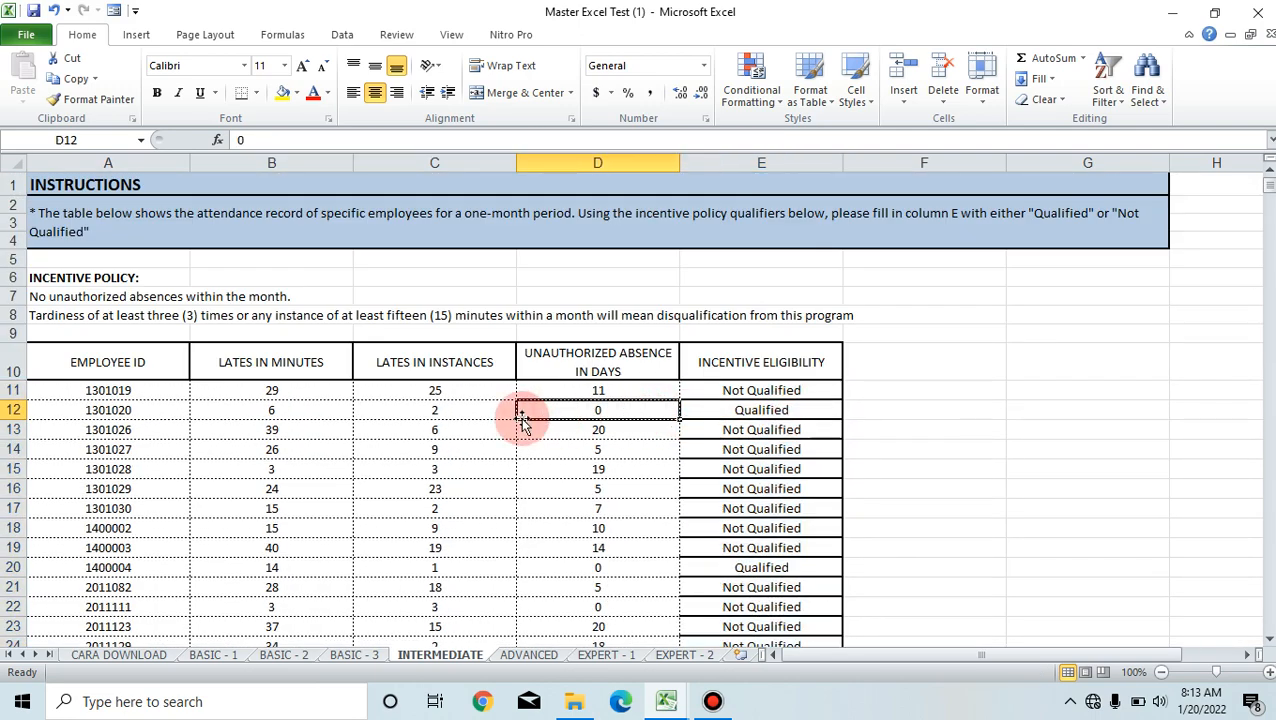
left_click(461, 411)
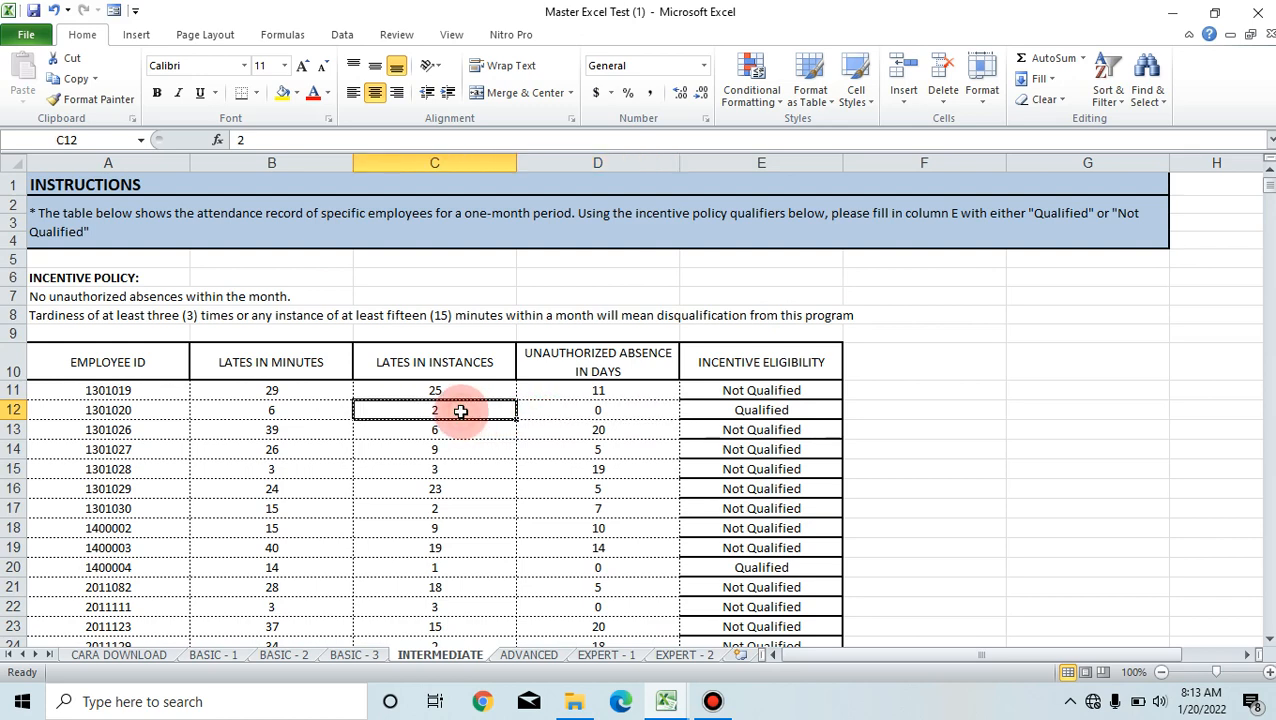
left_click(305, 410)
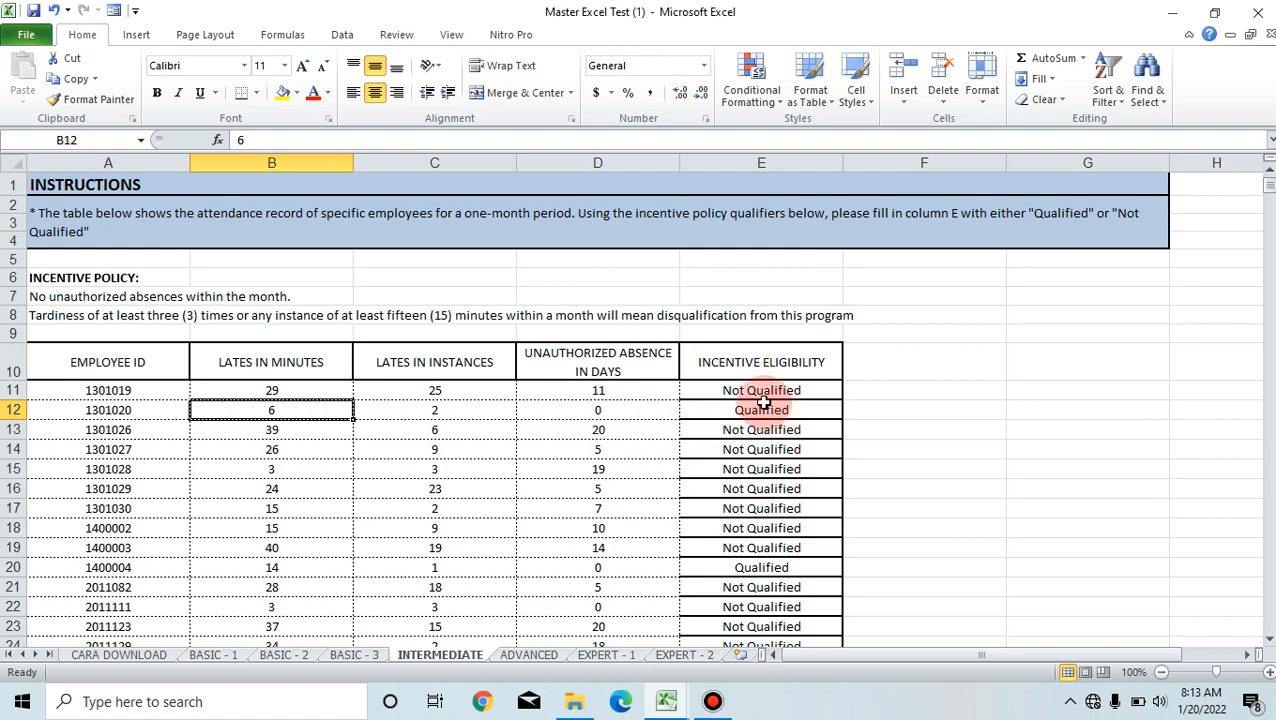
scroll(745, 405, "down", 2)
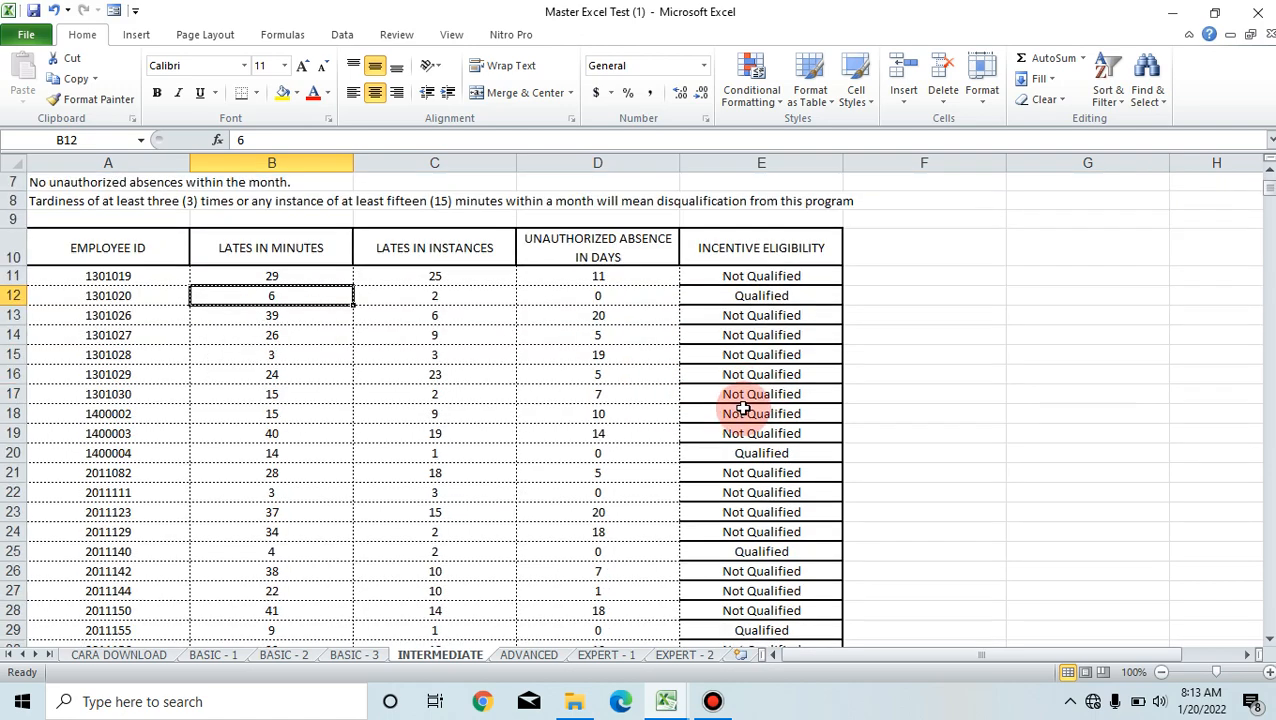
scroll(745, 407, "up", 2)
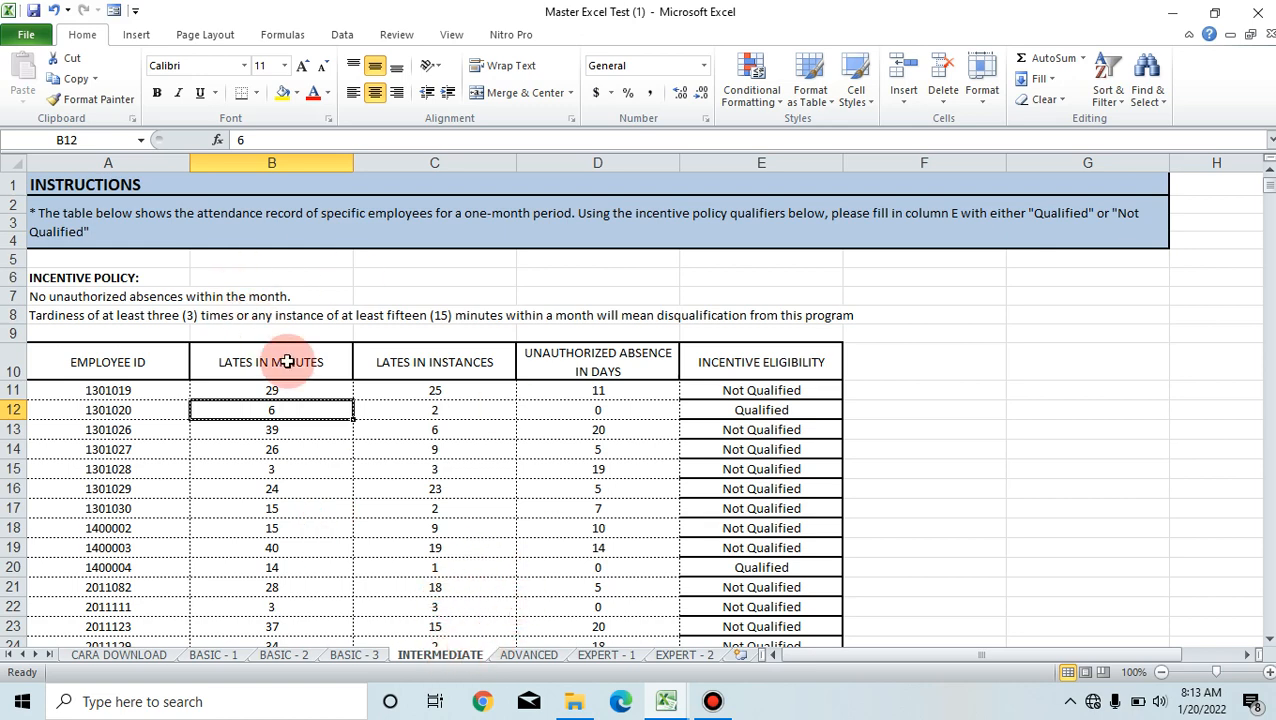
Open the ADVANCED sheet and examine the middle names for leading spaces, along with the name parts in row 7
left_click(528, 656)
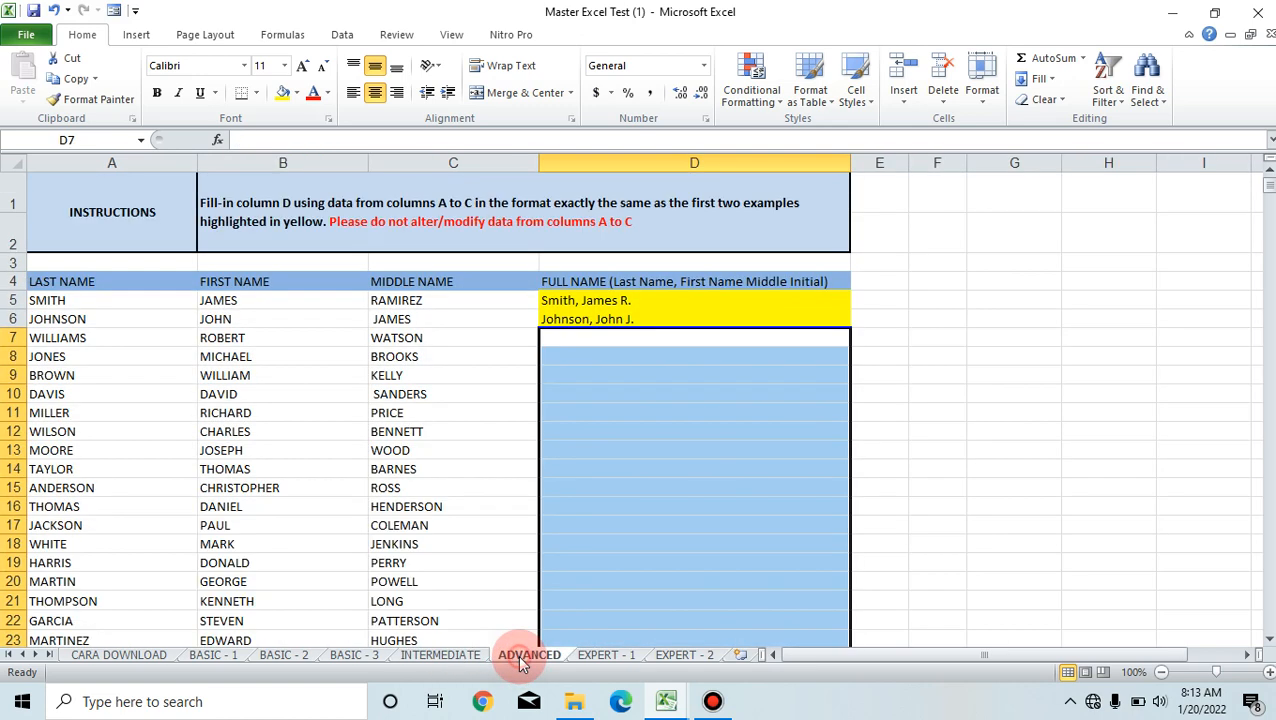
left_click(597, 349)
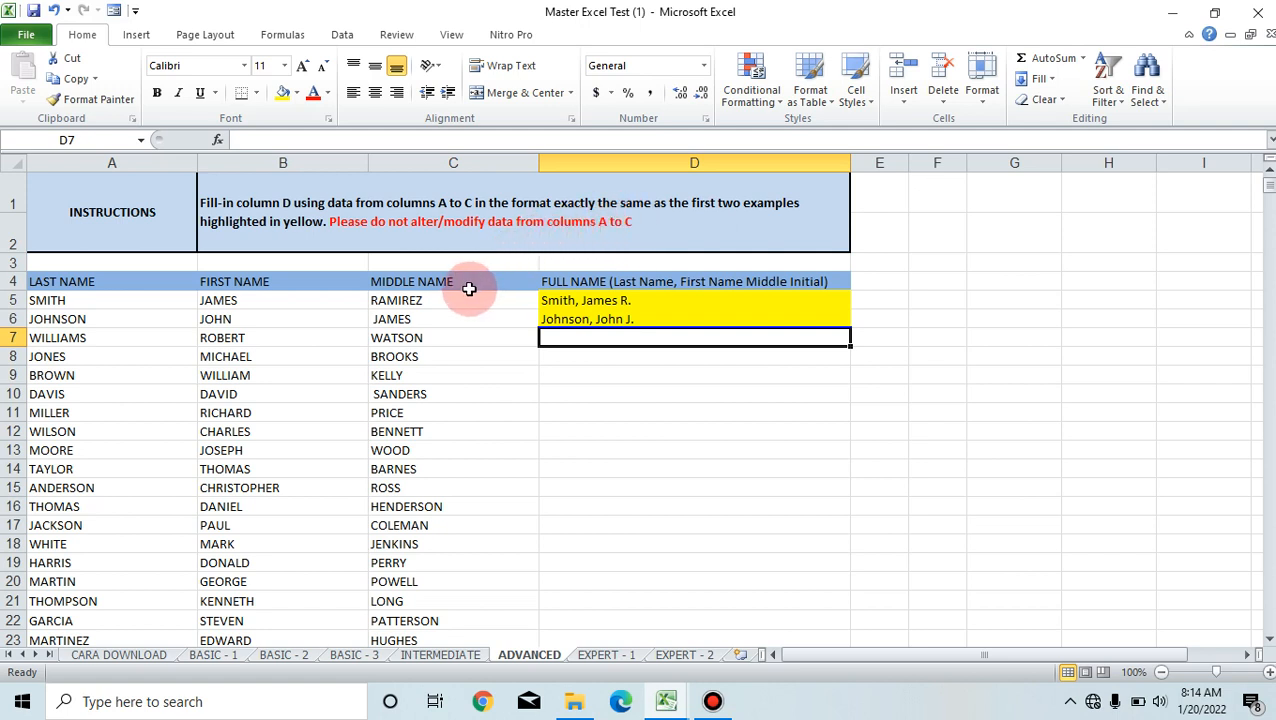
left_click(451, 162)
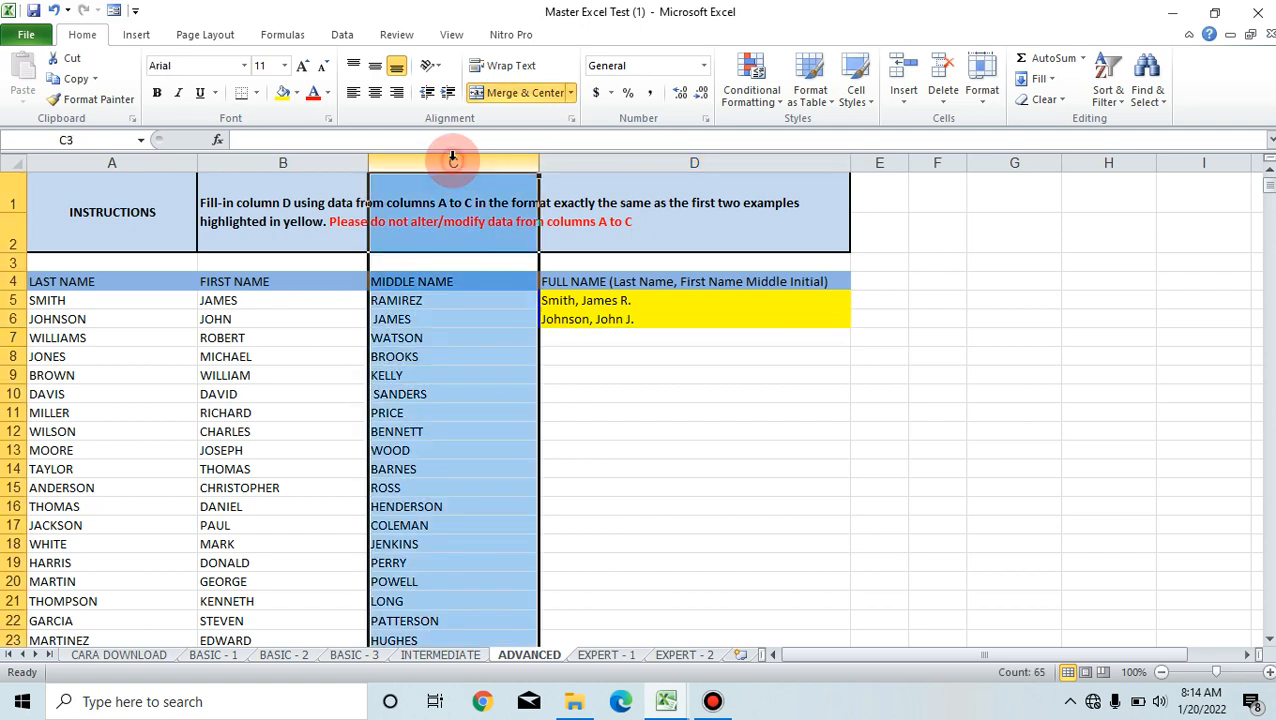
left_click(434, 320)
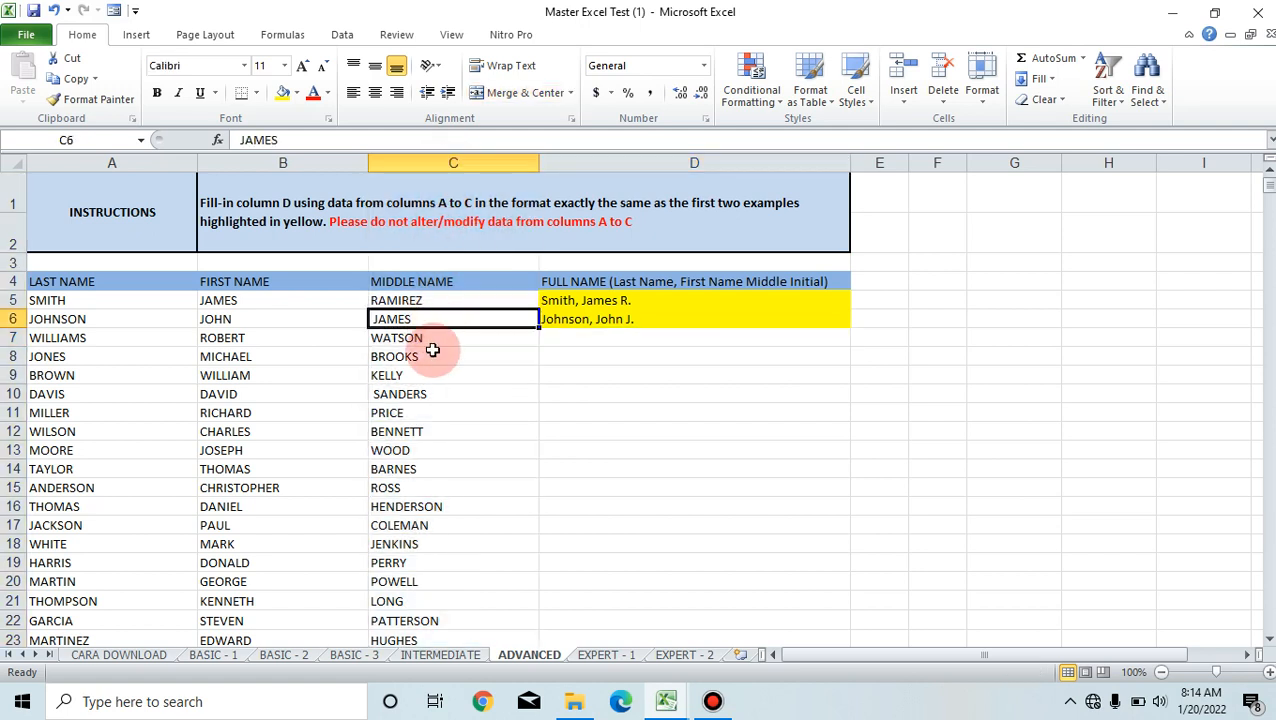
left_click(425, 396)
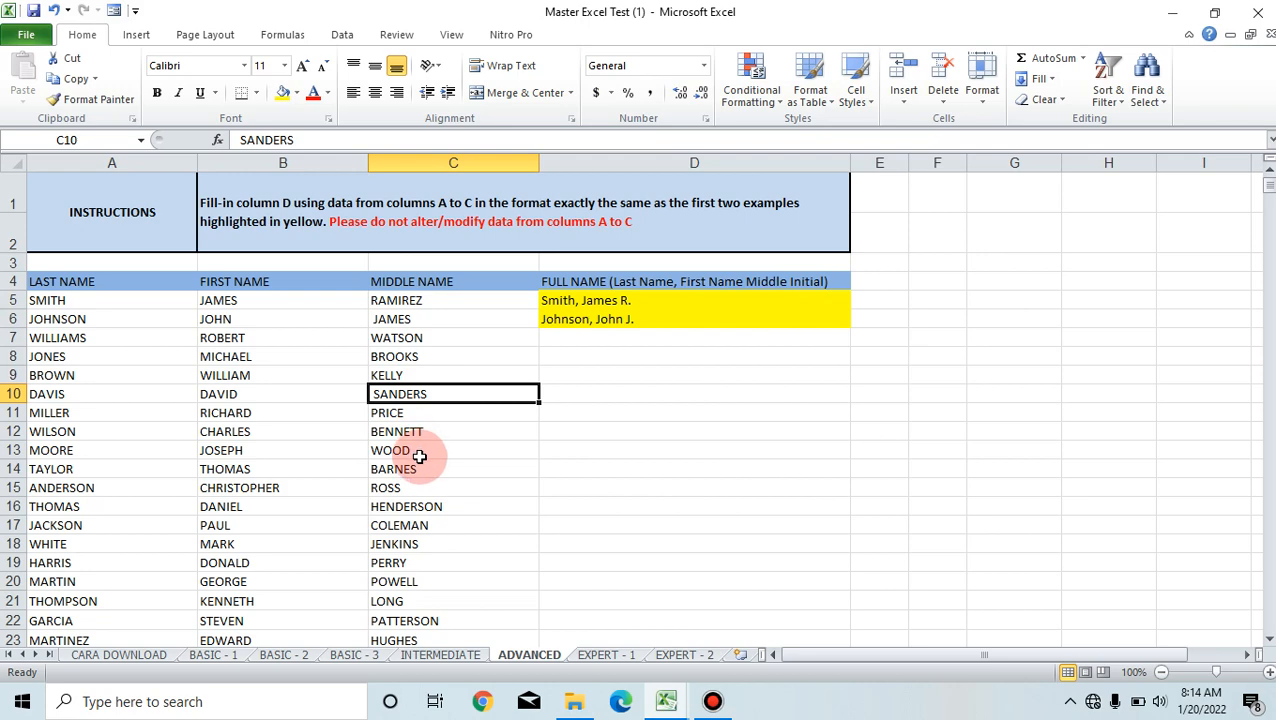
left_click(417, 456)
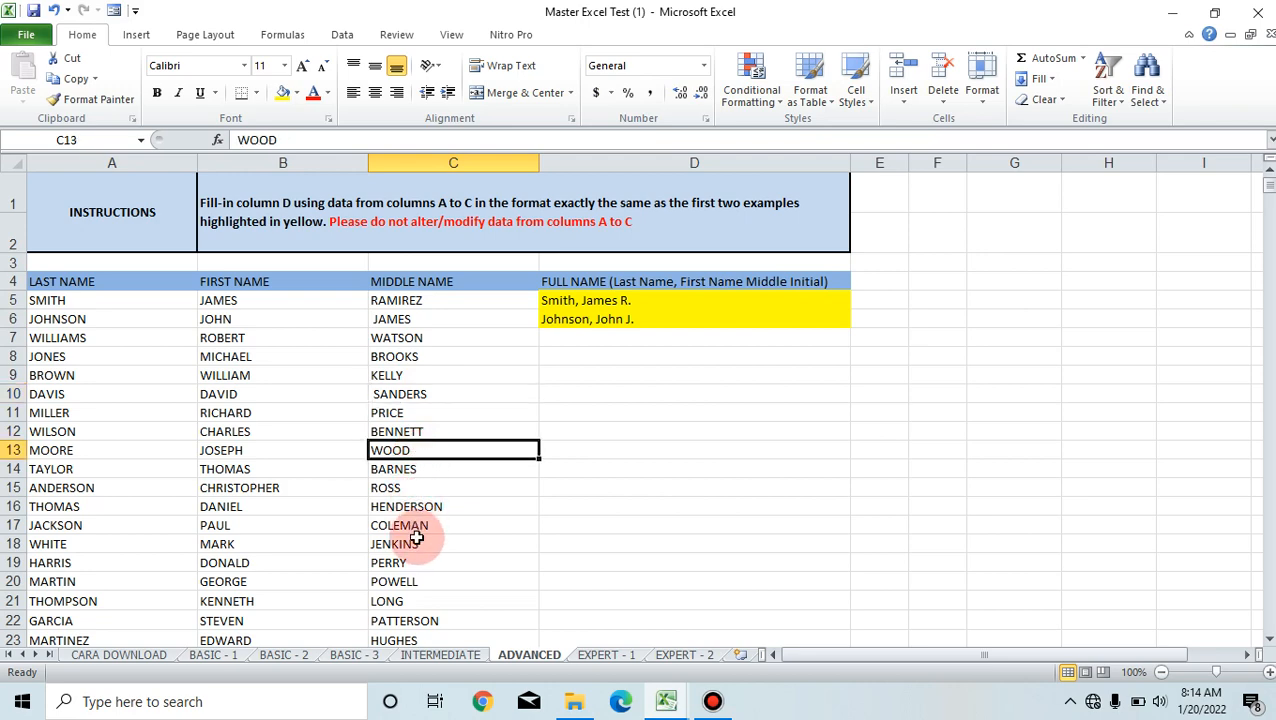
scroll(417, 538, "down", 2)
left_click(418, 504)
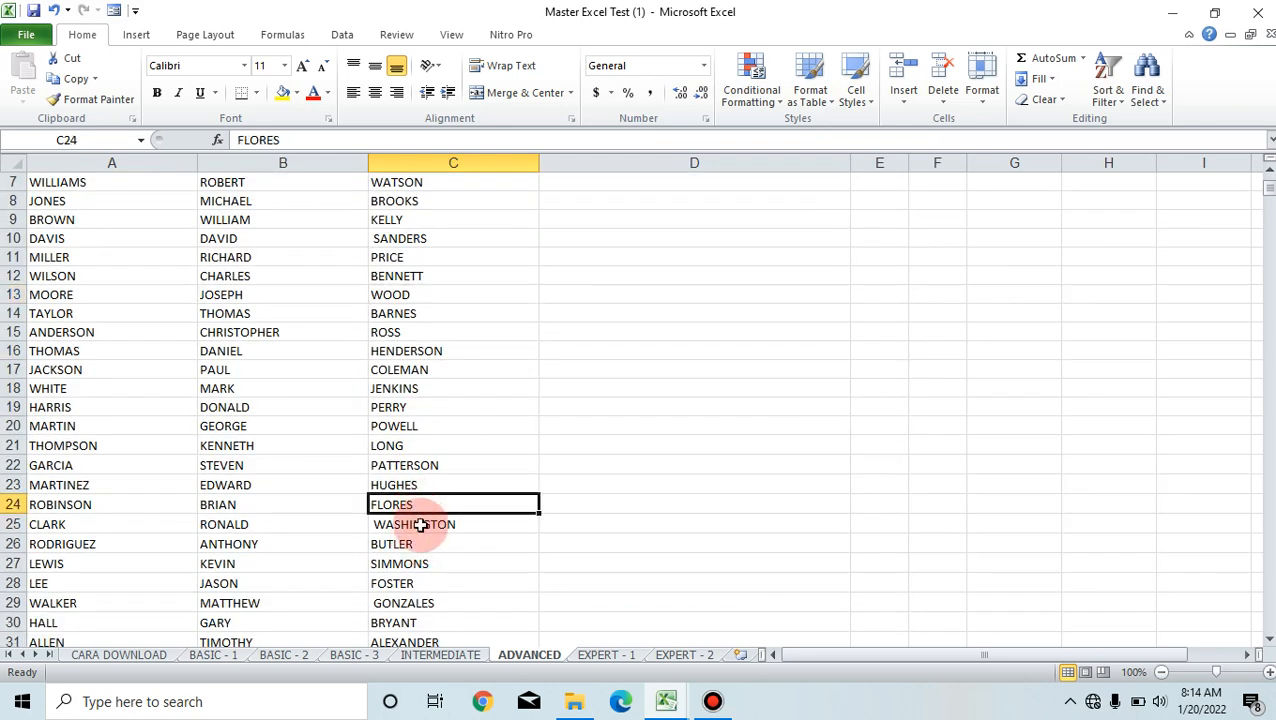
left_click(419, 524)
scroll(421, 470, "up", 2)
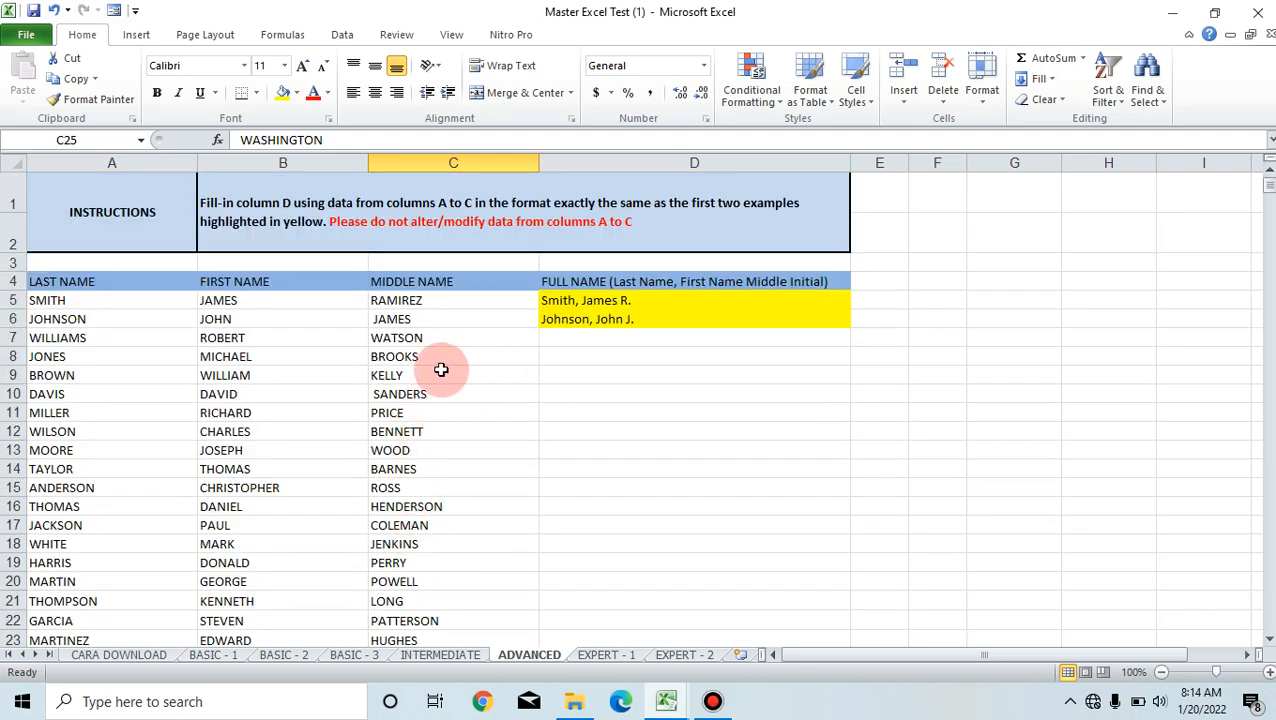
left_click(57, 340)
left_click(236, 339)
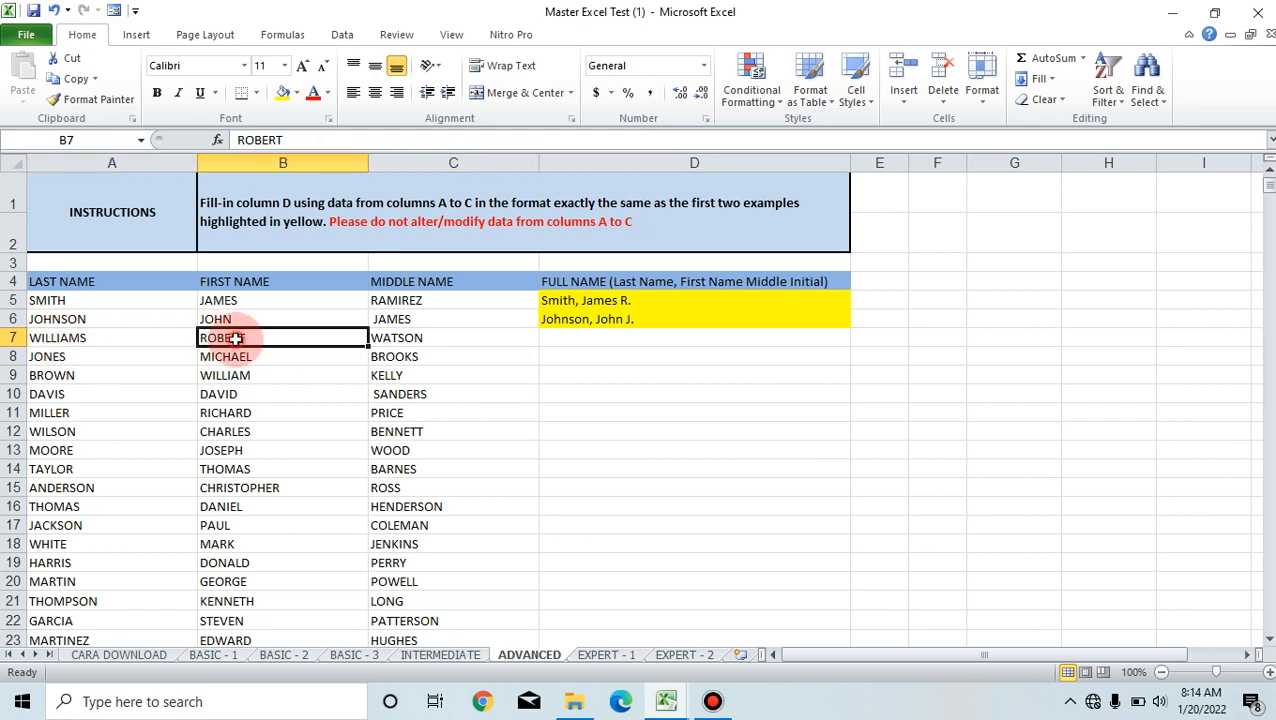
left_click(382, 339)
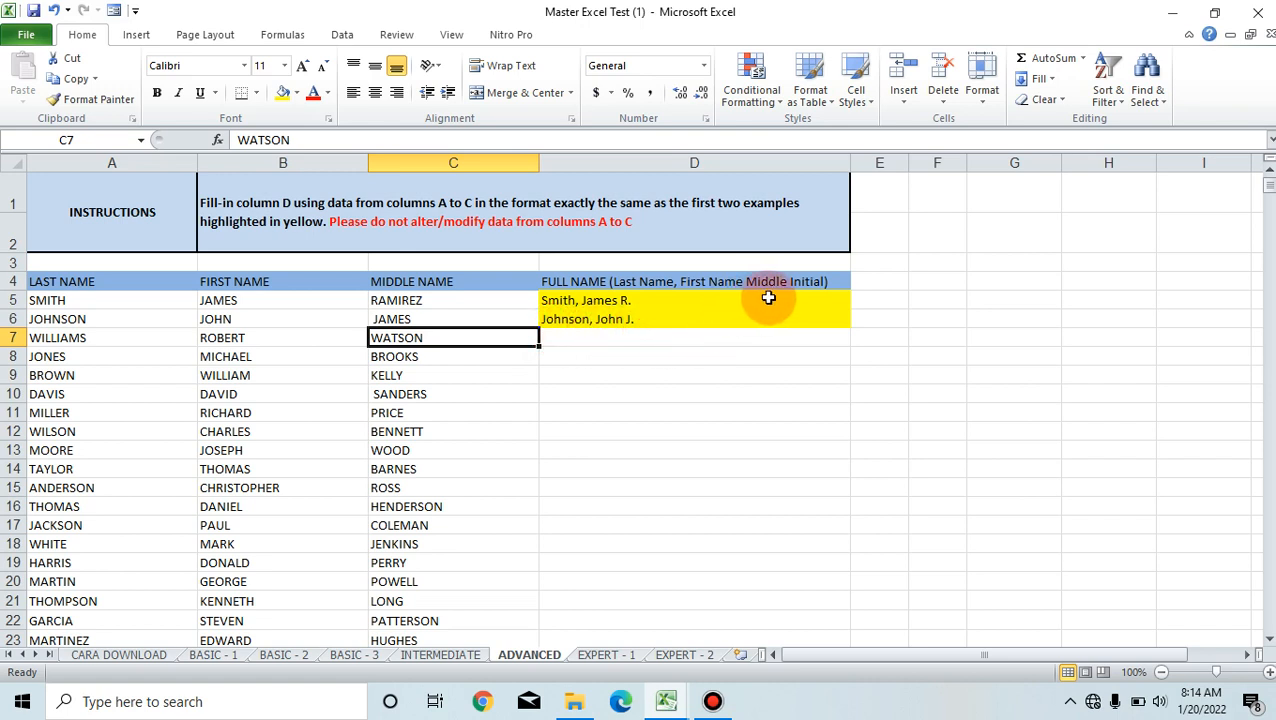
Begin a formula in D7 that nests CONCATENATE inside PROPER, with the last name in A7 as the first text
left_click(570, 346)
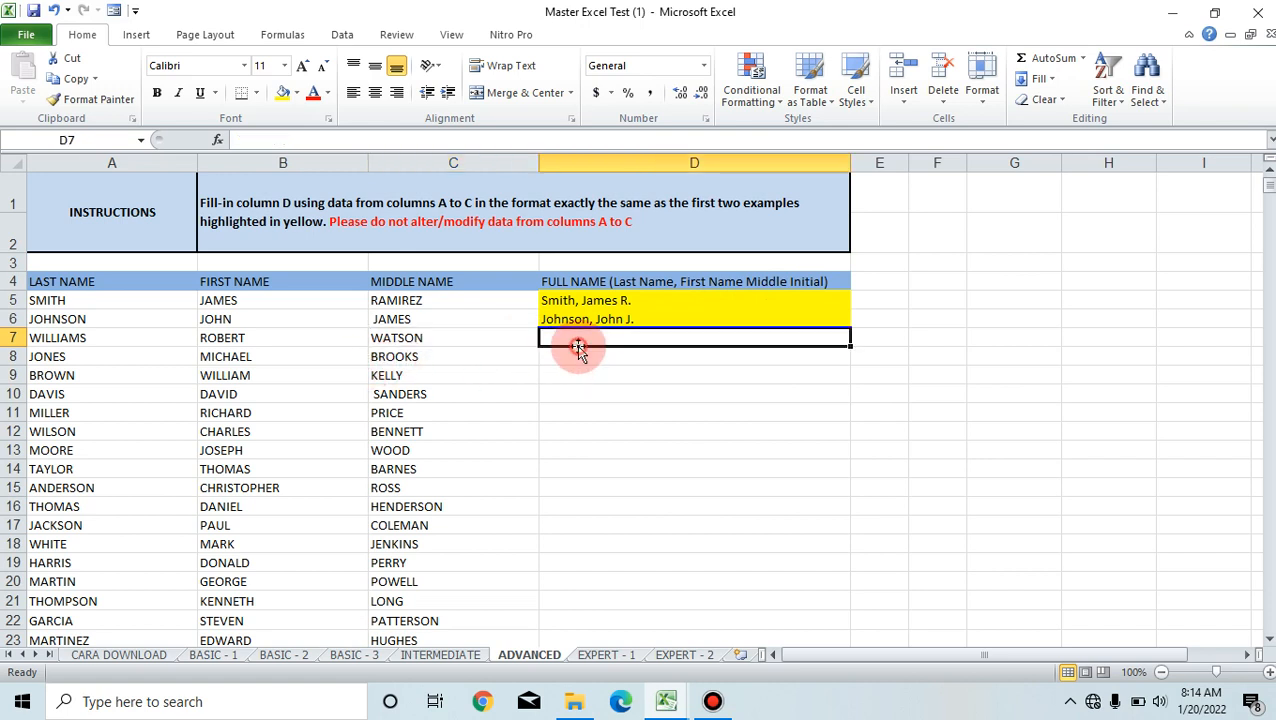
mouse_move(582, 692)
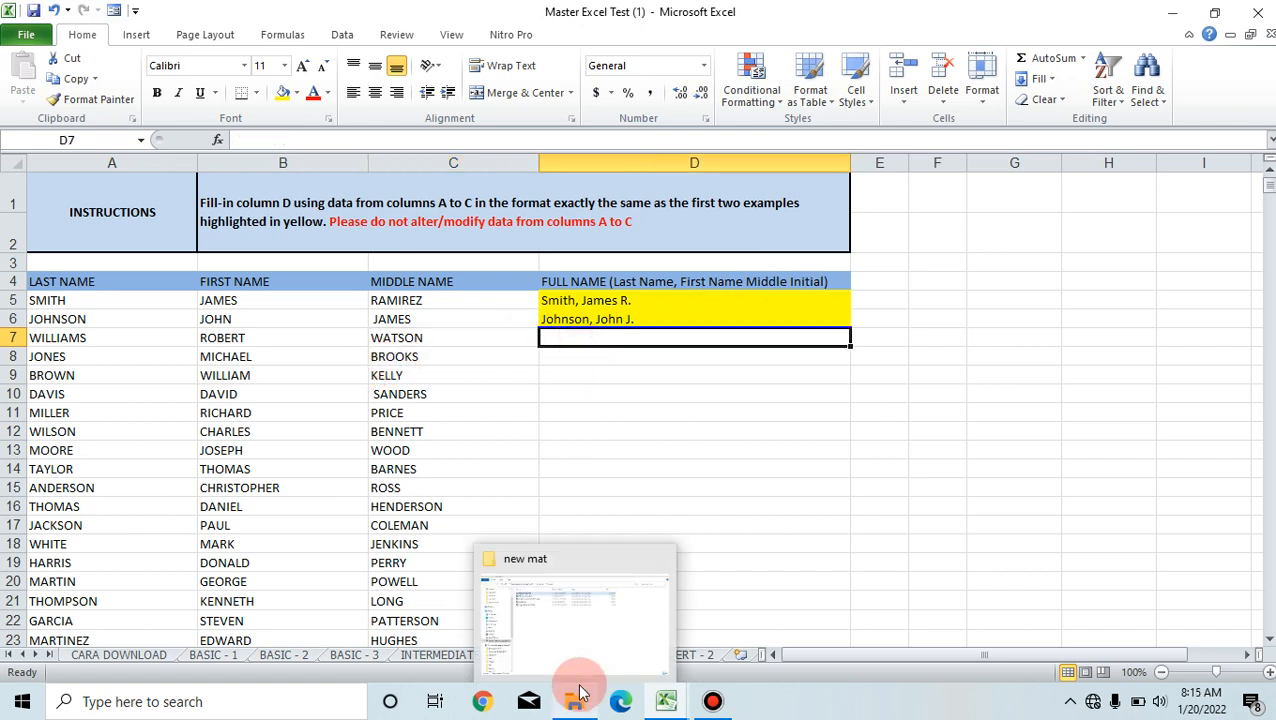
type("=")
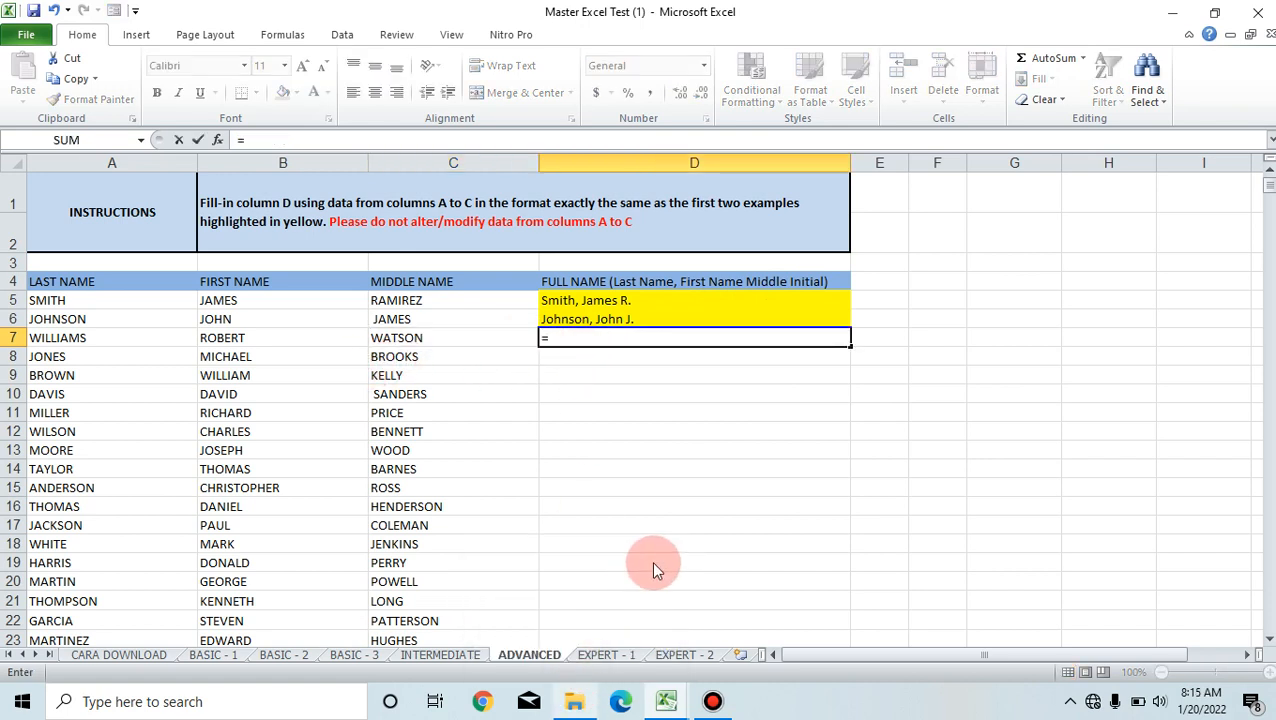
type("pr")
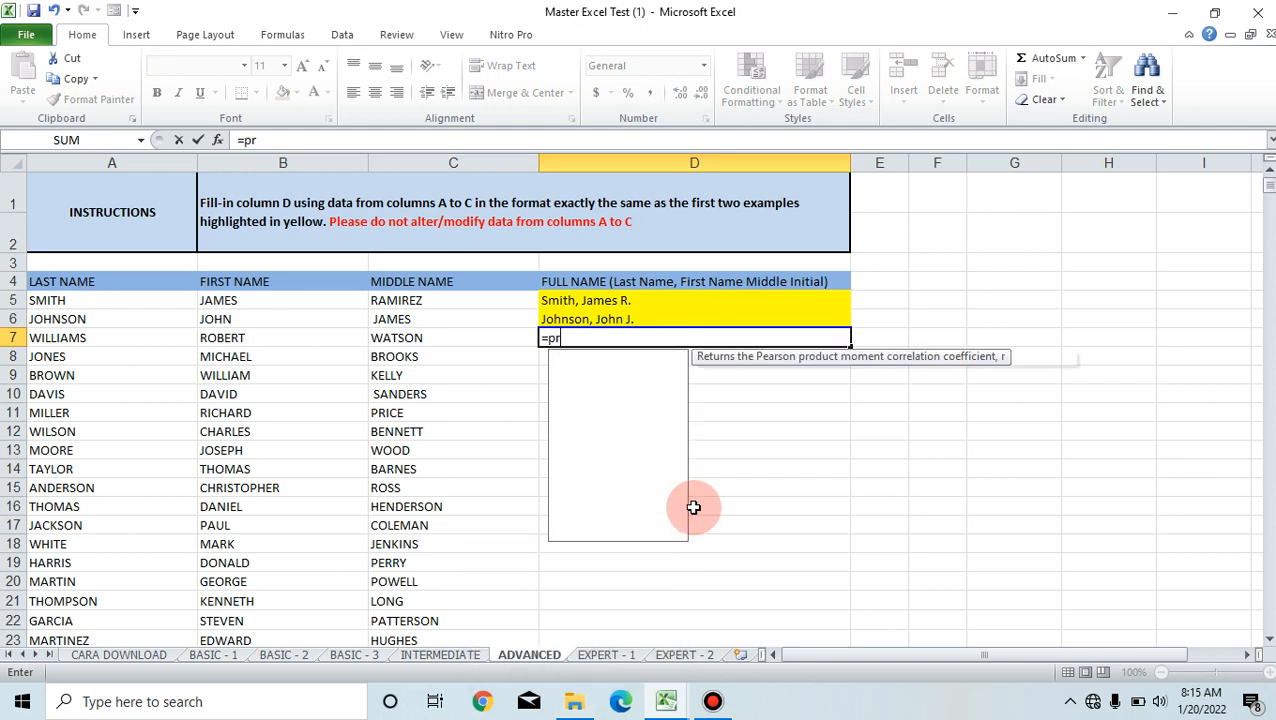
type("oper(")
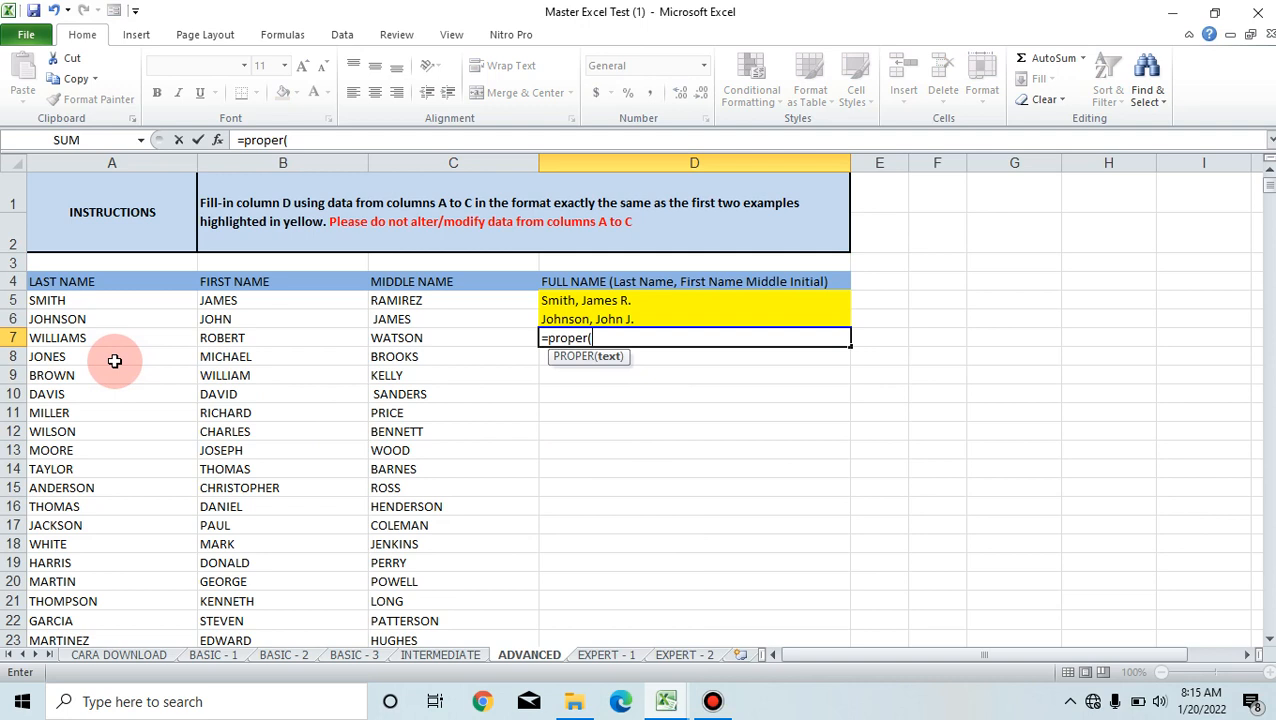
type("concatenate(")
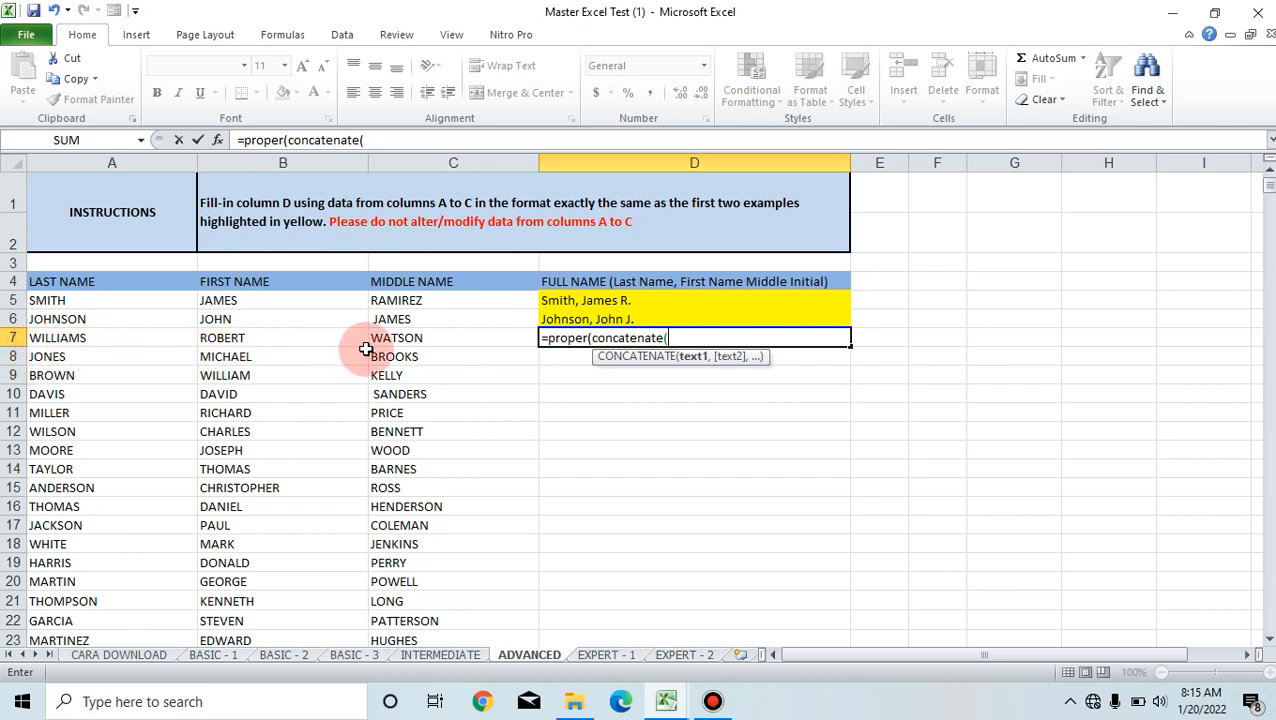
left_click(98, 341)
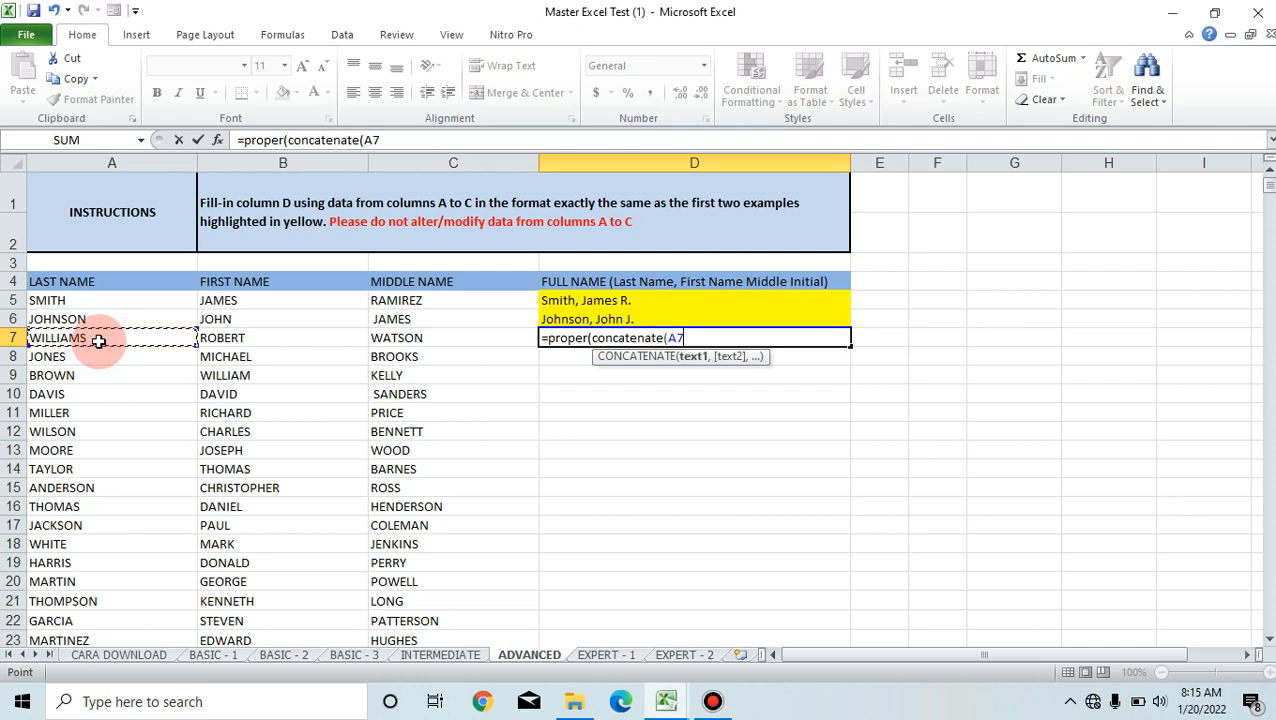
Continue D7's CONCATENATE with a space " ", the first name in B7, and another space " "
type(",")
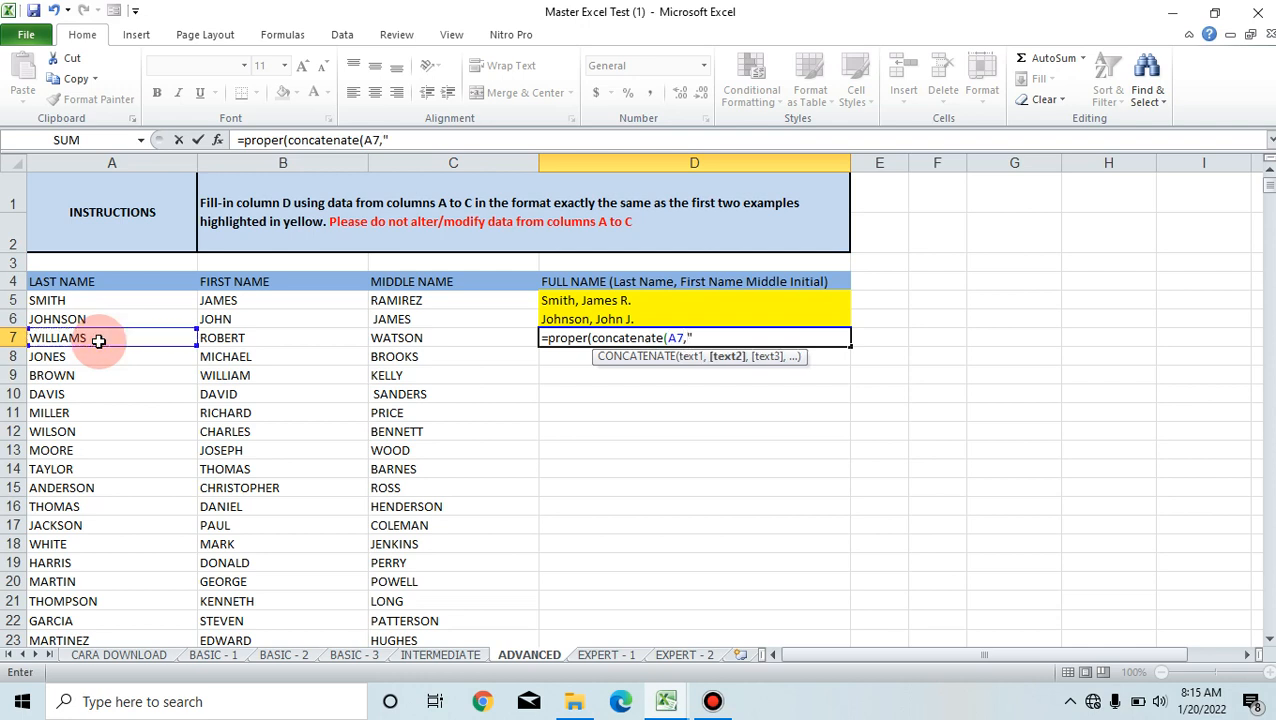
type("\" \",")
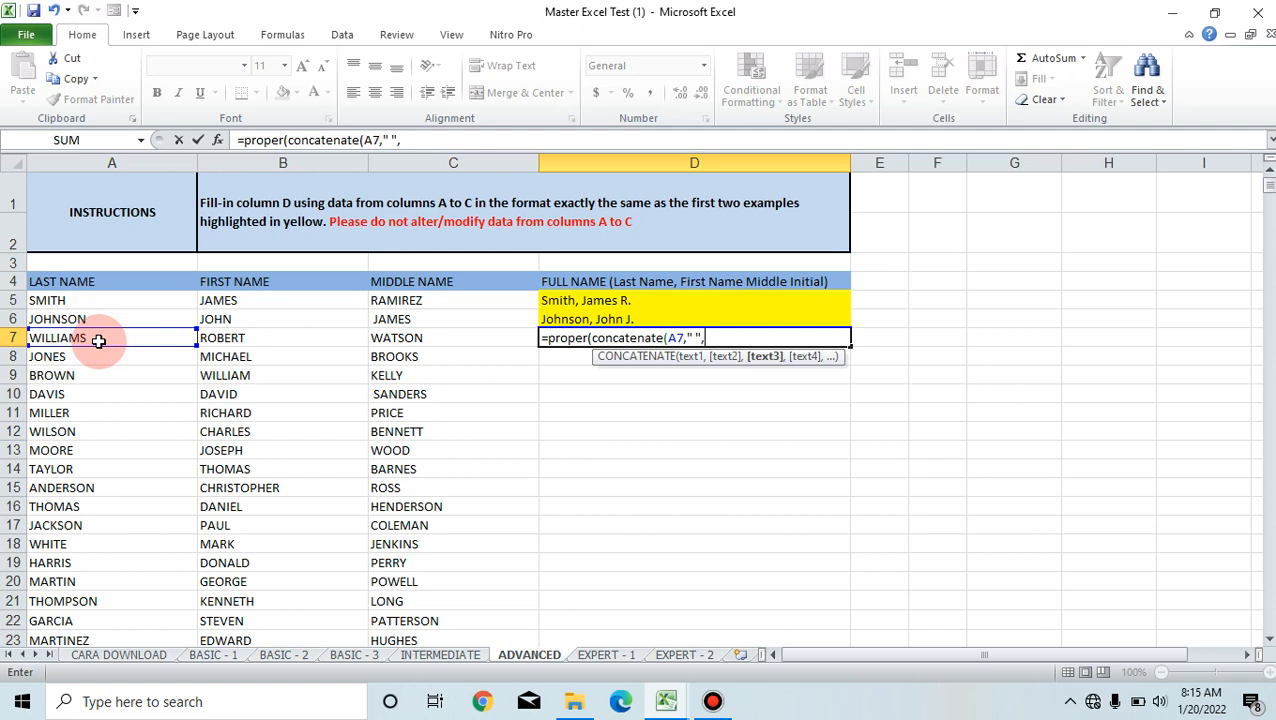
left_click(250, 344)
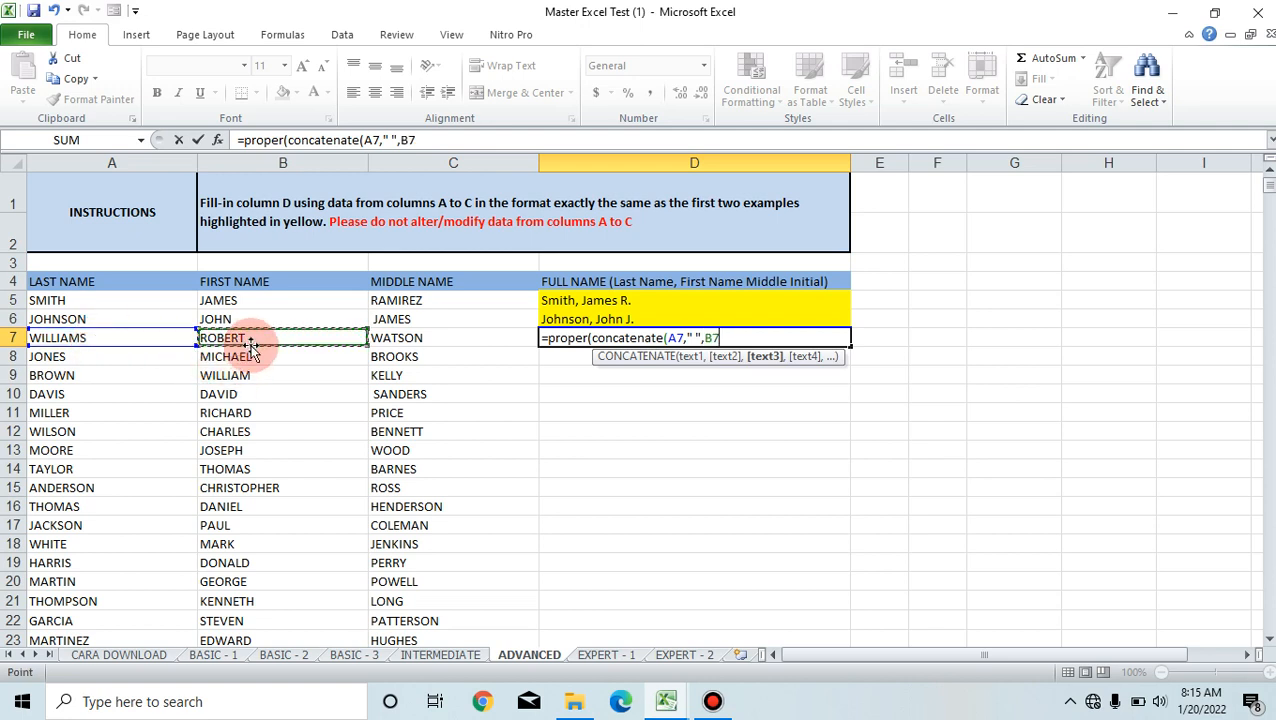
type(",\"")
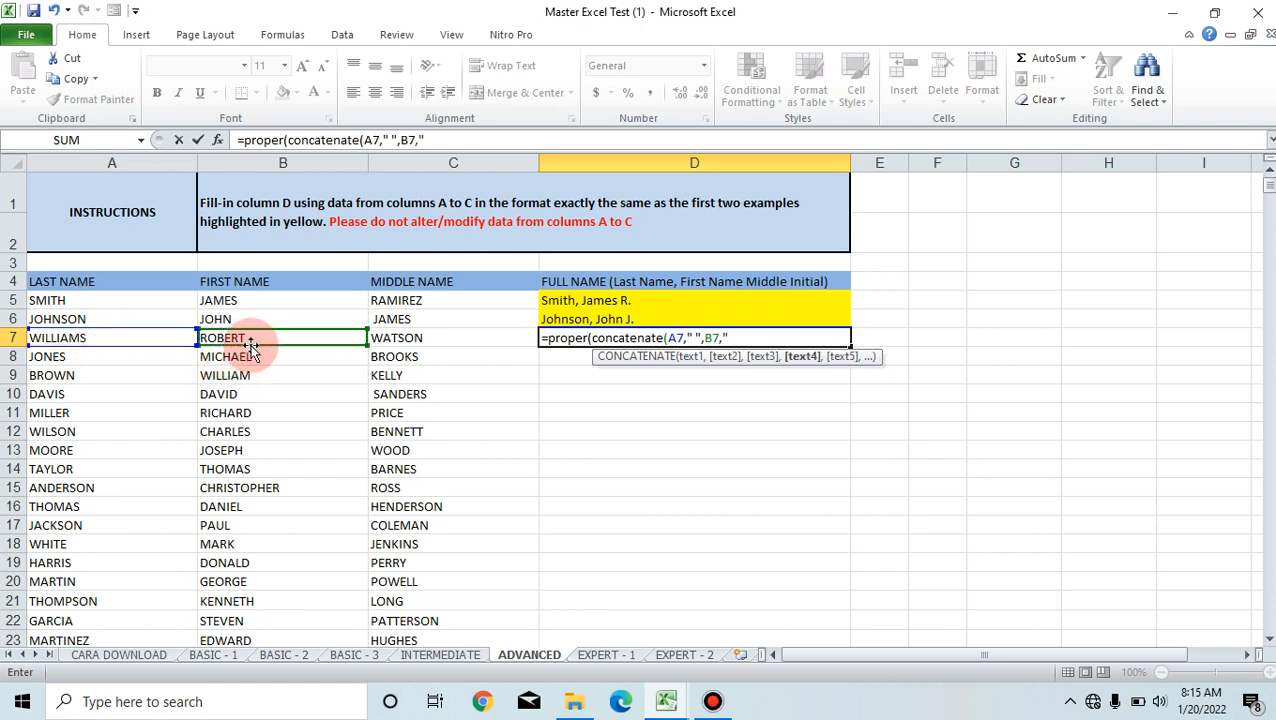
type(" \",")
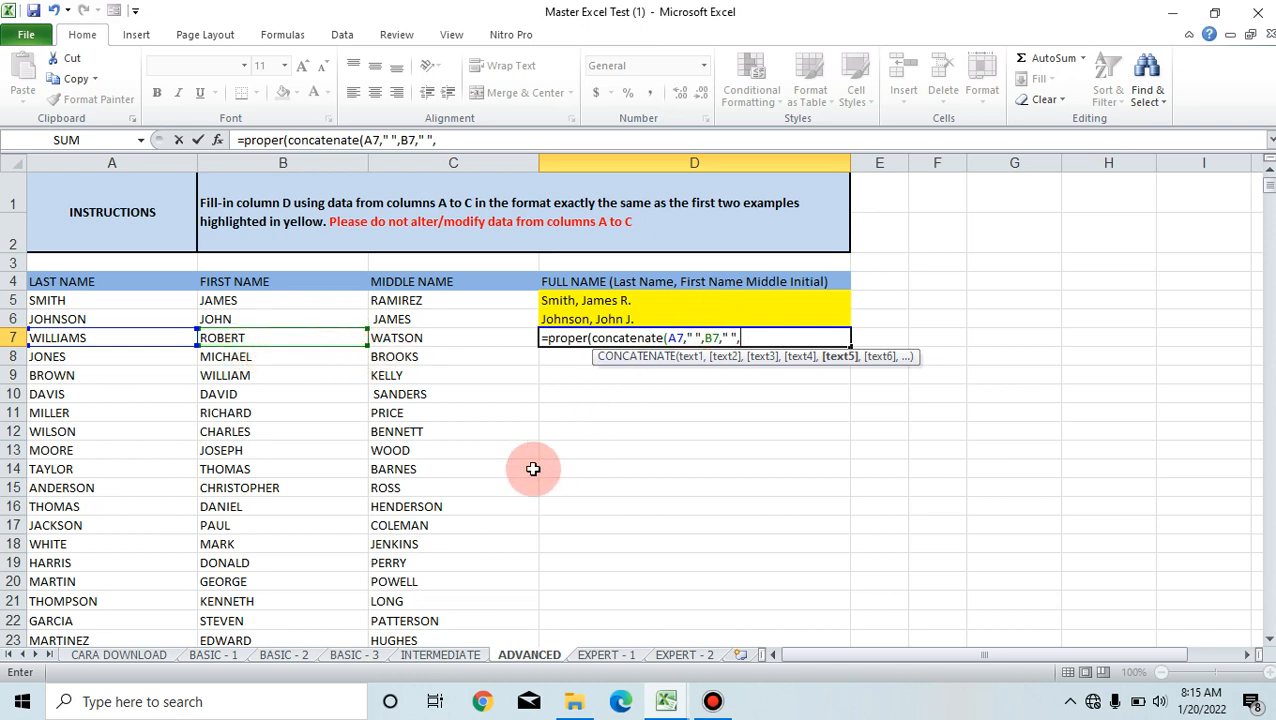
Complete the D7 formula with the middle initial as LEFT(C7,1) followed by a period "."
type("left")
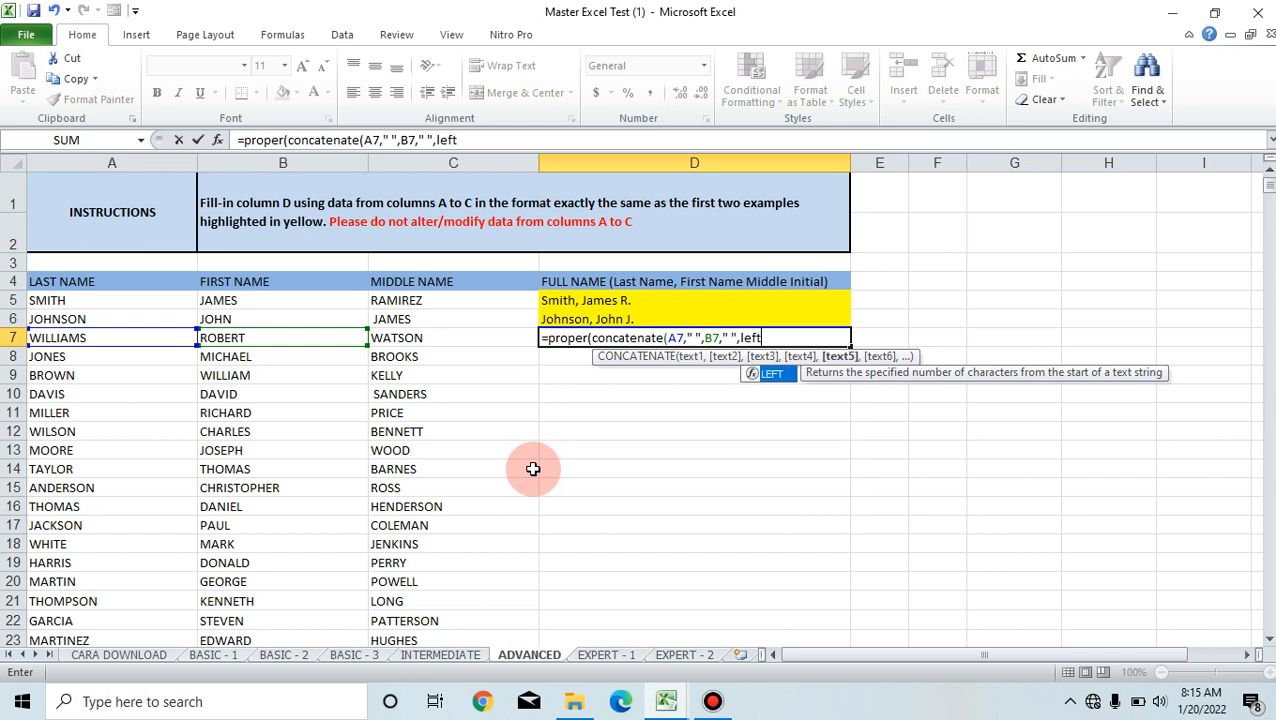
type("(")
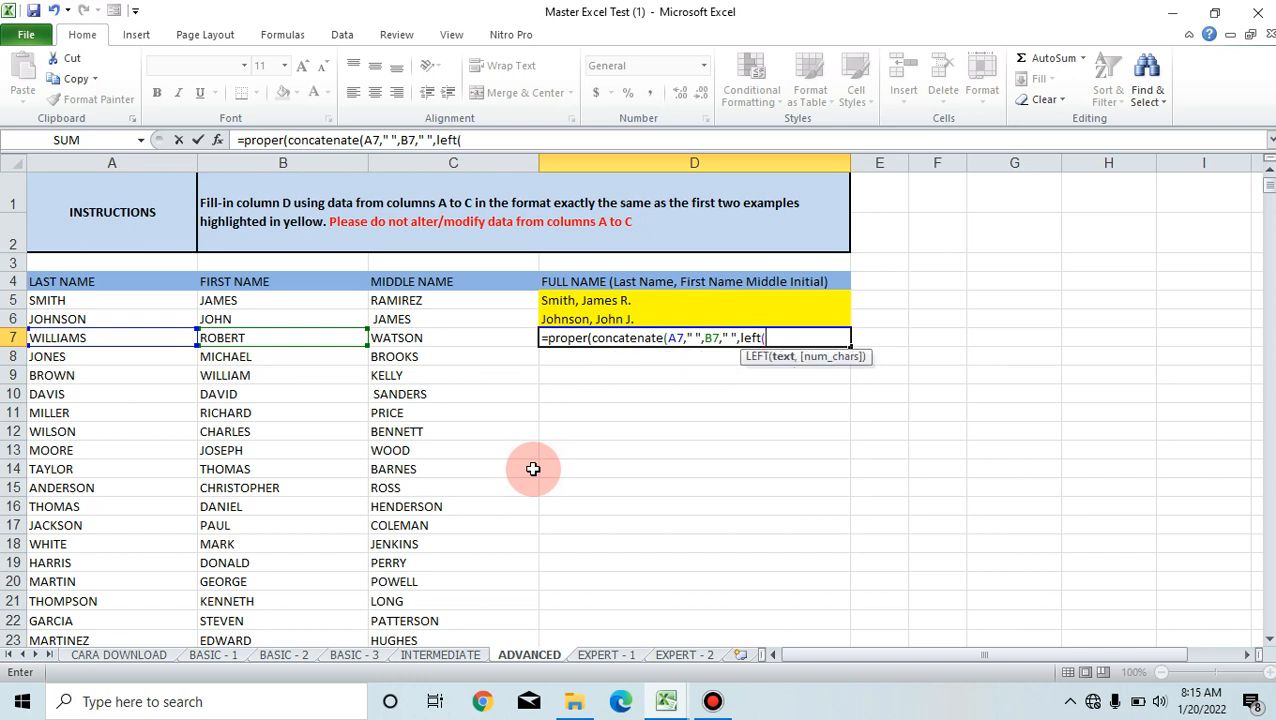
left_click(479, 337)
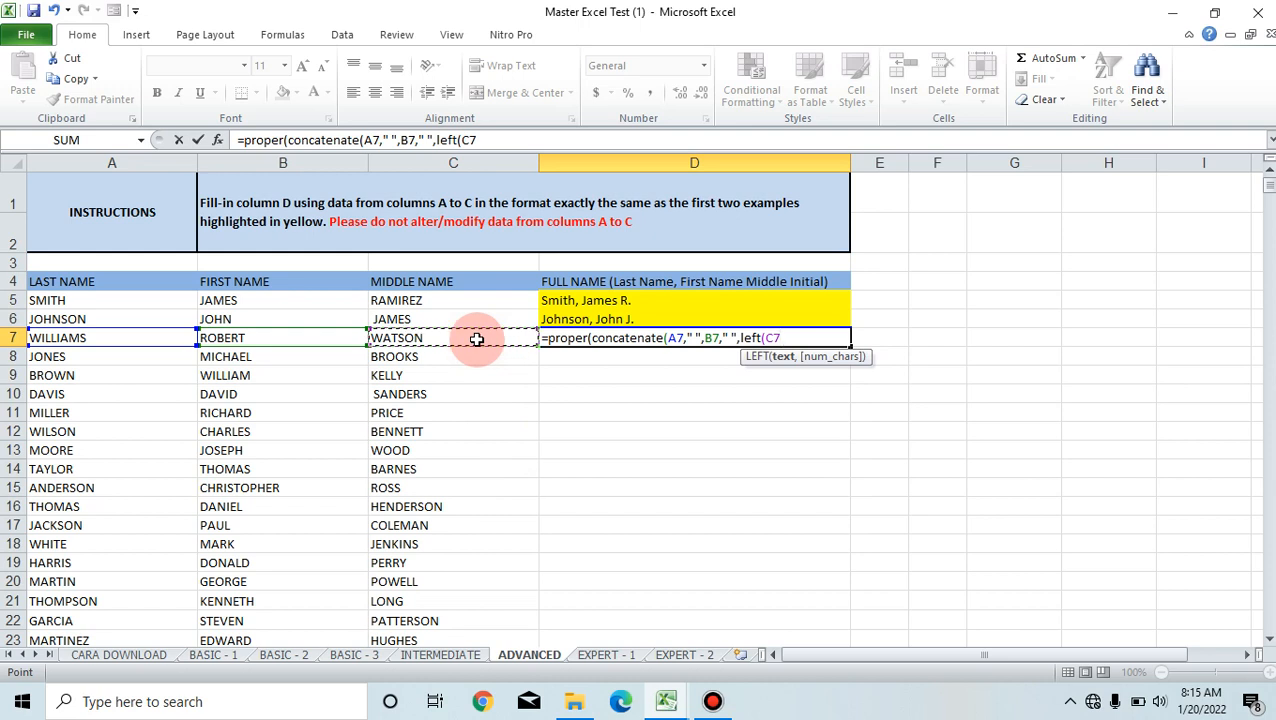
type(",")
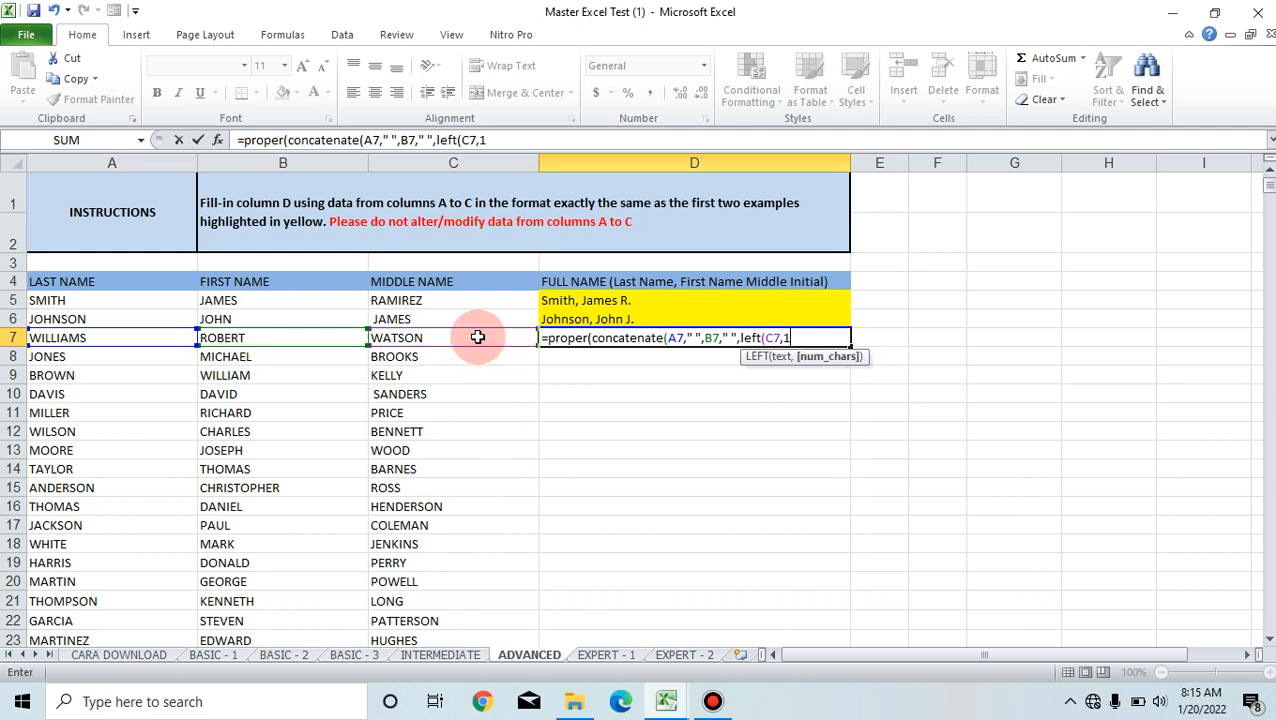
type("1)")
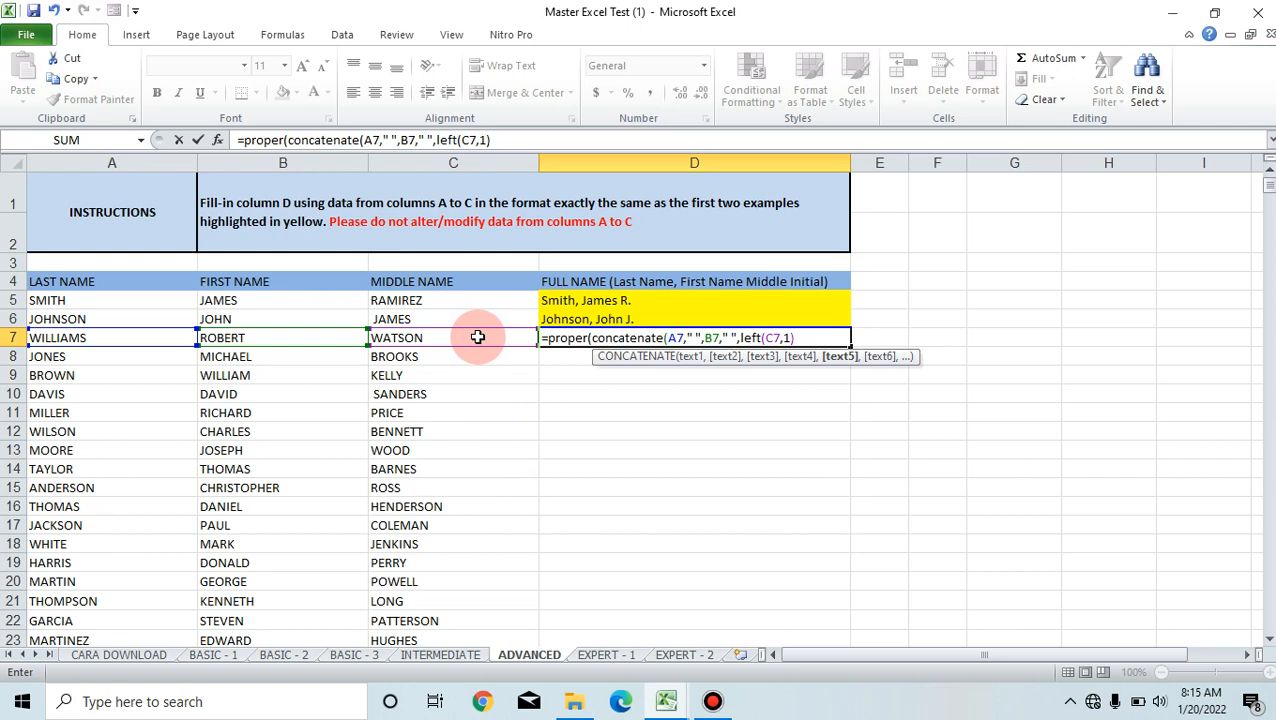
type("),\".\"")
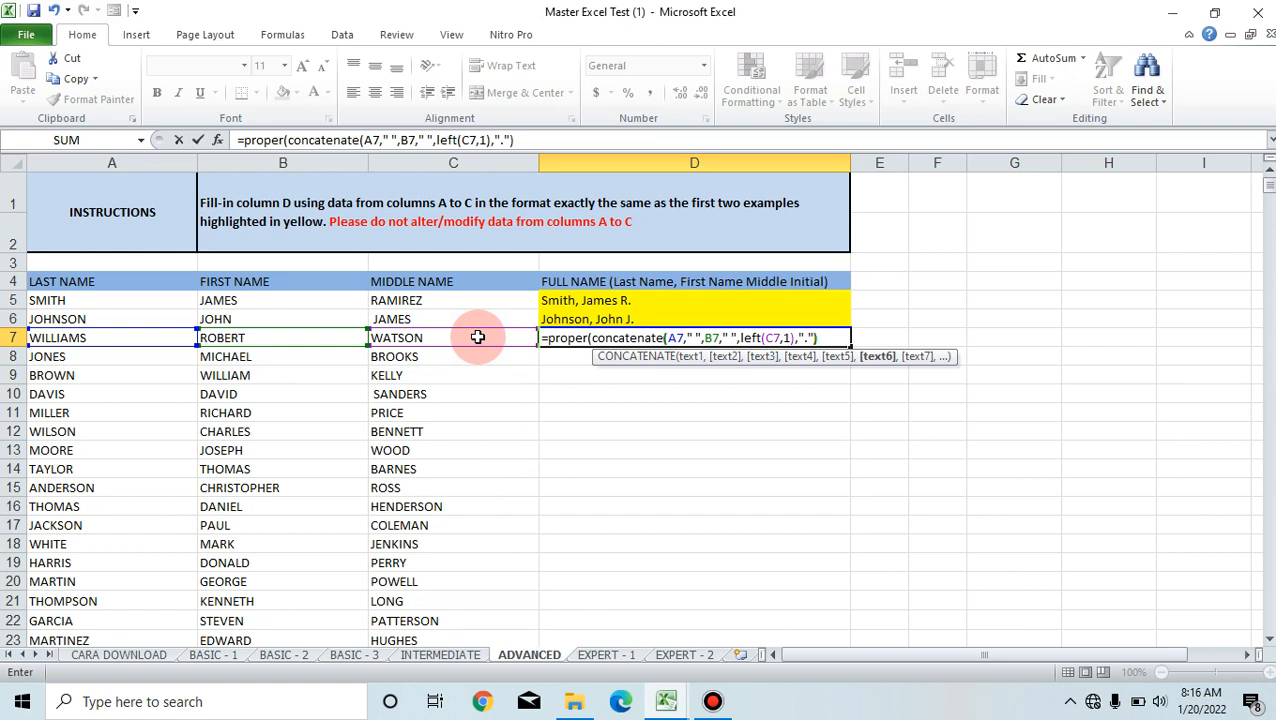
type(")")
key("Return")
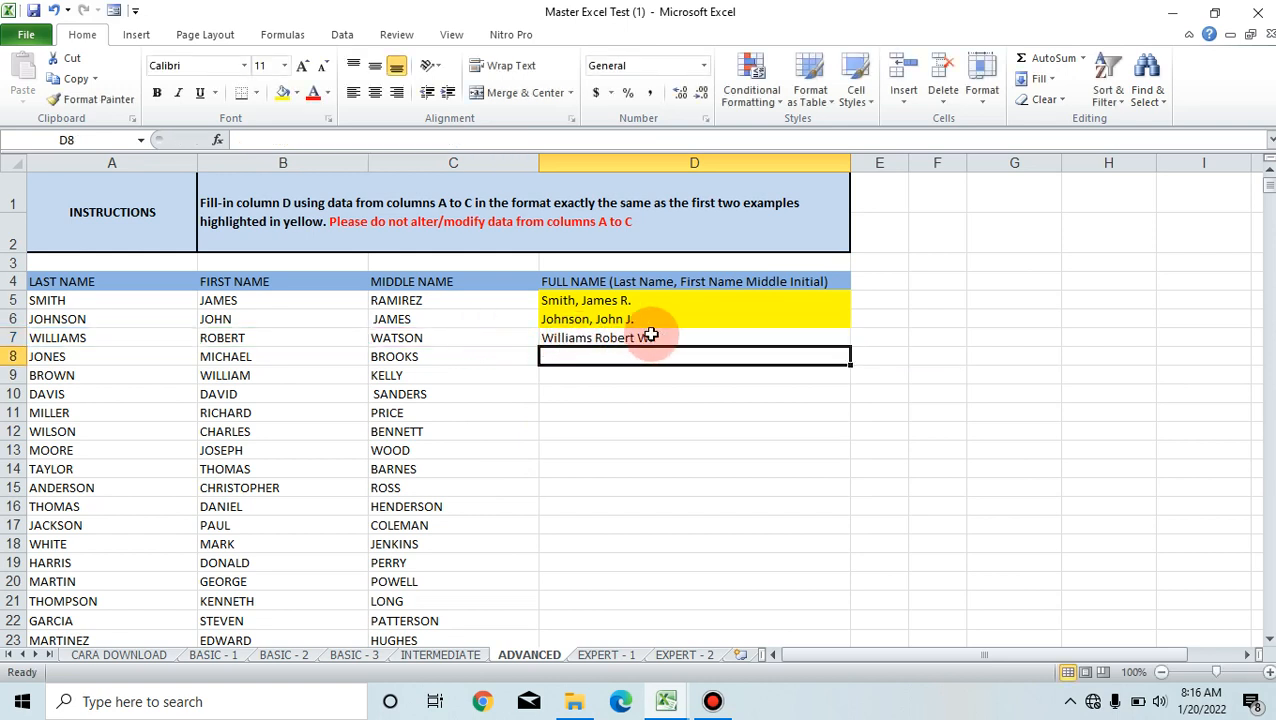
Edit the D7 formula so the separator after the last name is a comma and a space
left_click(576, 339)
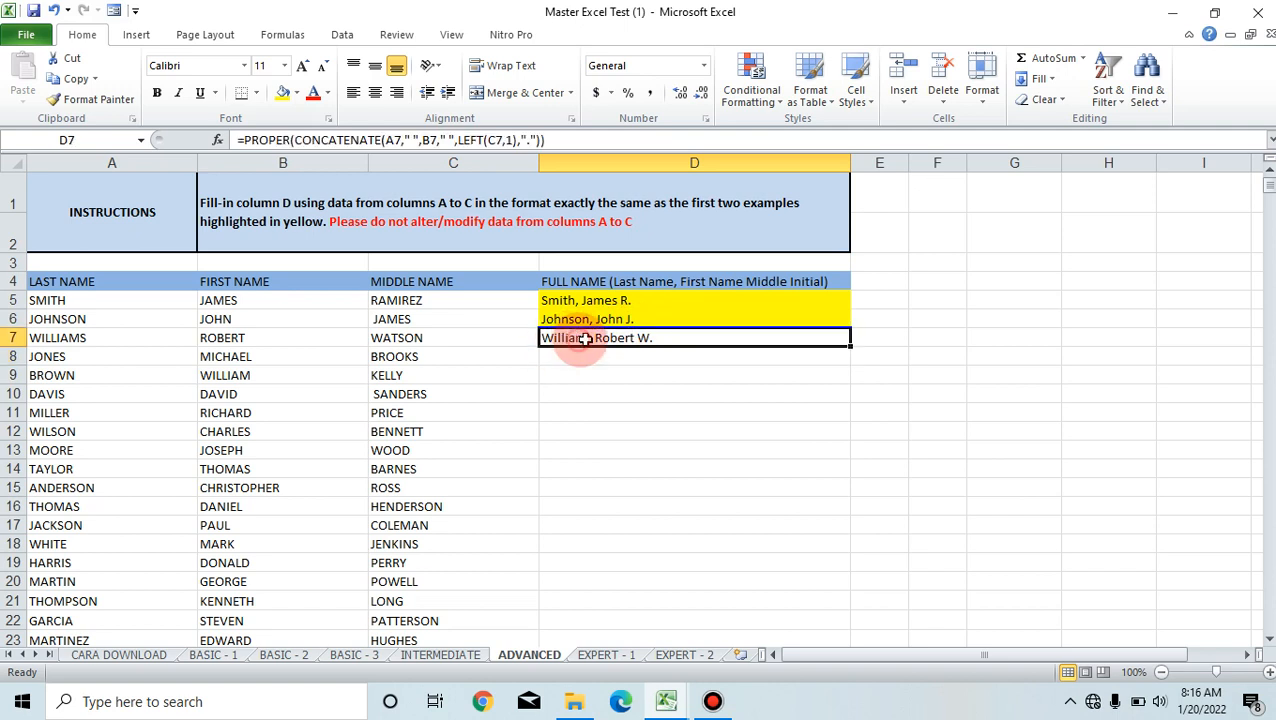
double_click(568, 338)
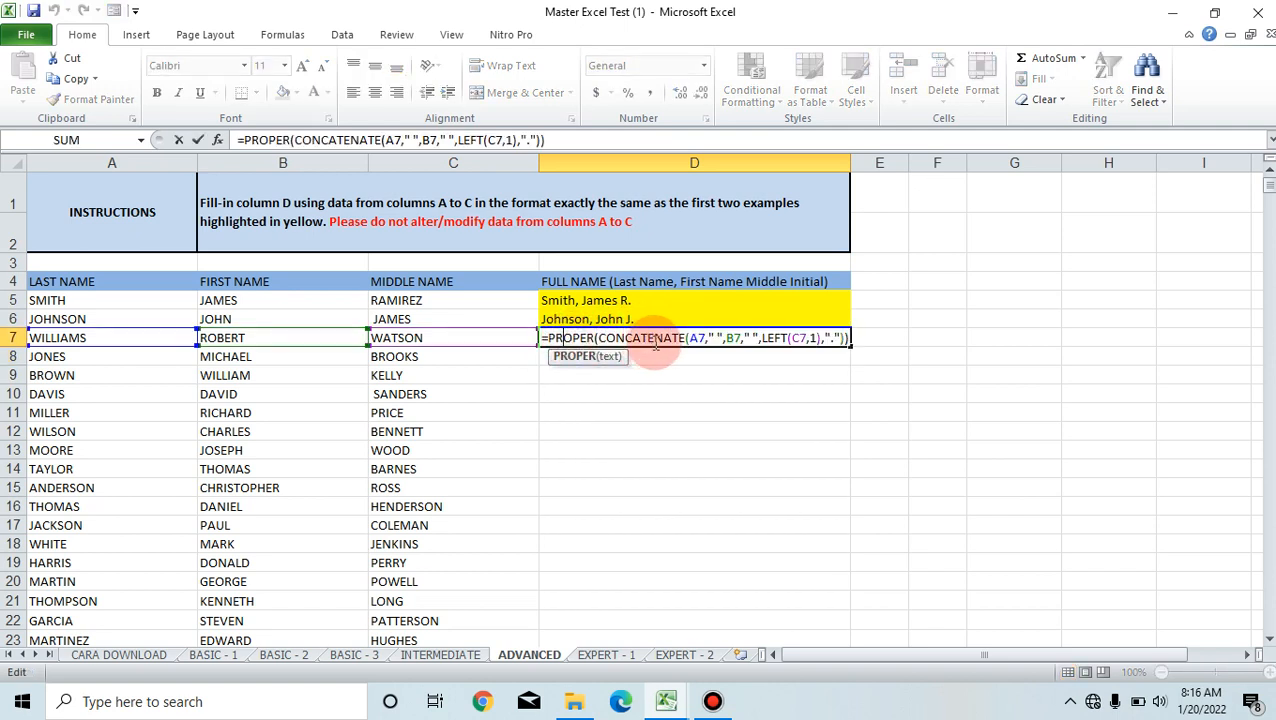
left_click(714, 338)
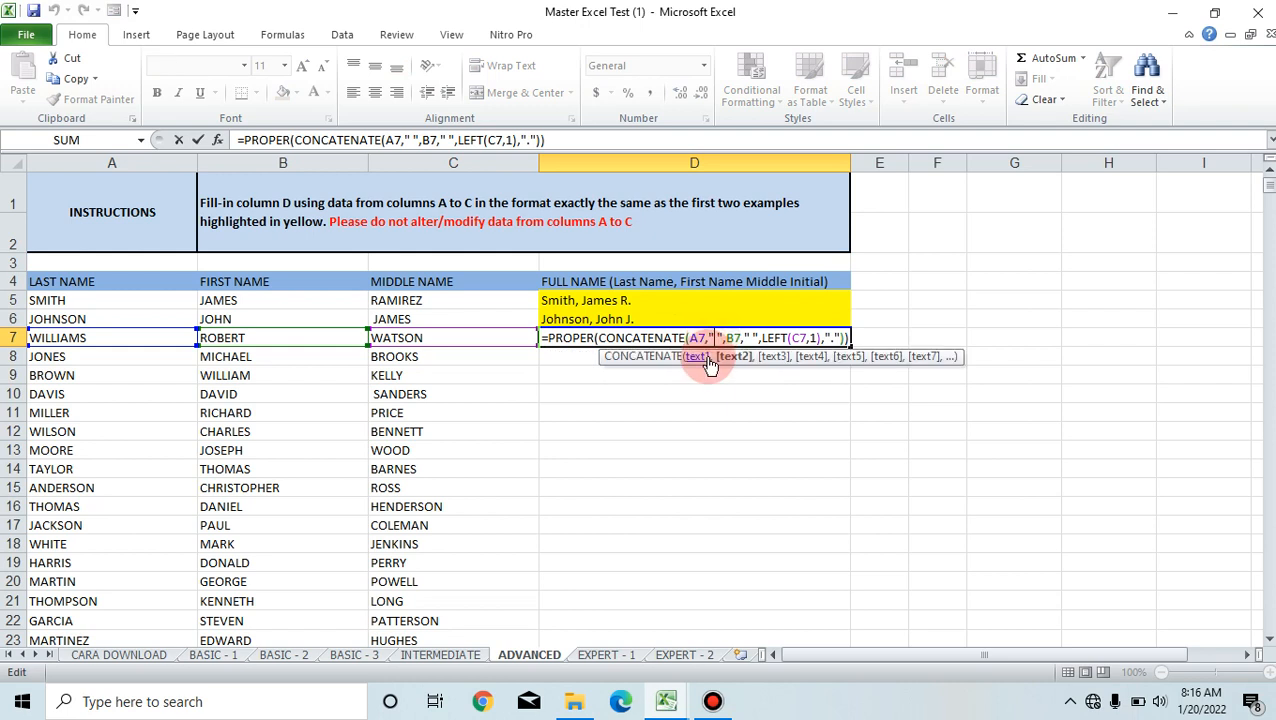
type(",")
key("Return")
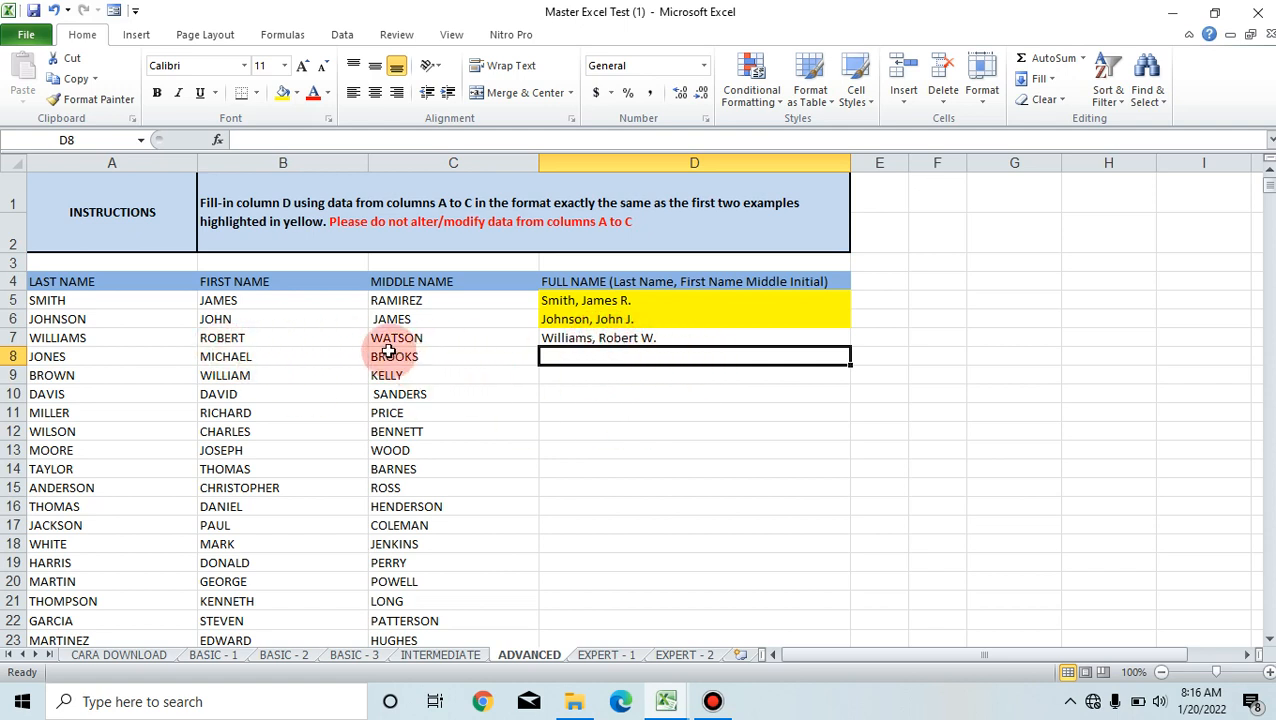
Fill the D7 formula down the Full Name column and check the result in D10
left_click(686, 338)
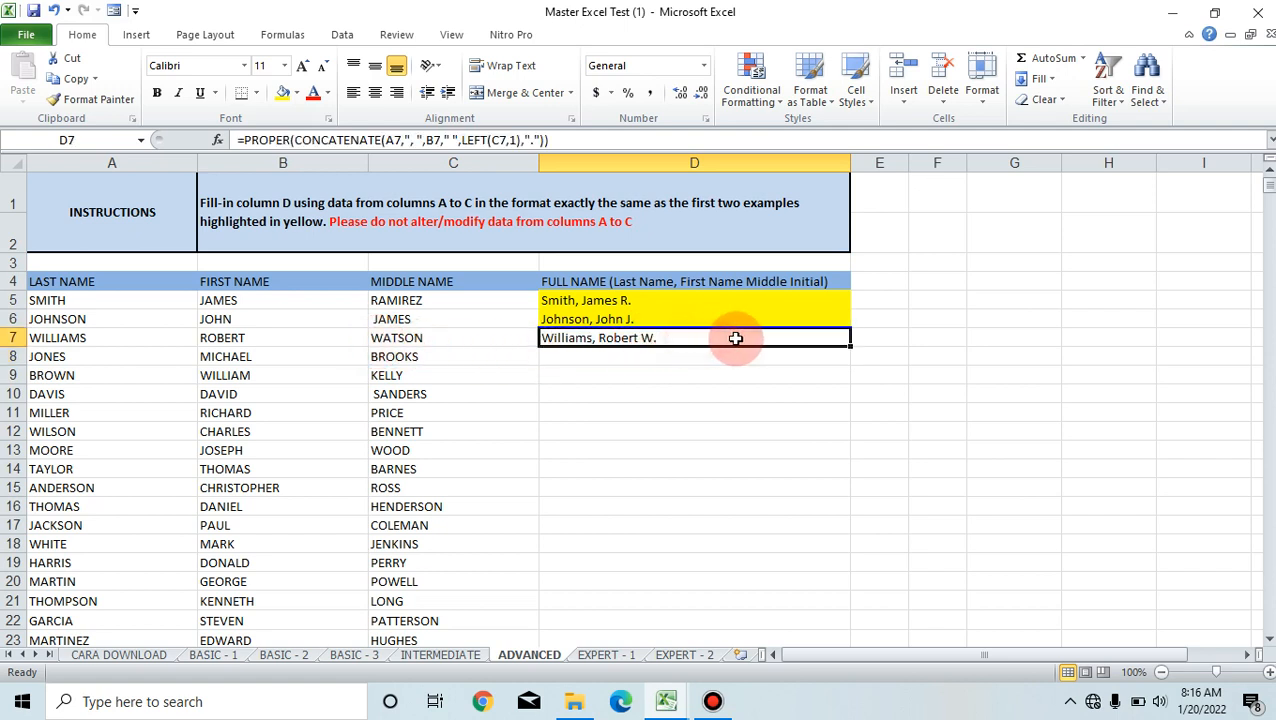
double_click(848, 349)
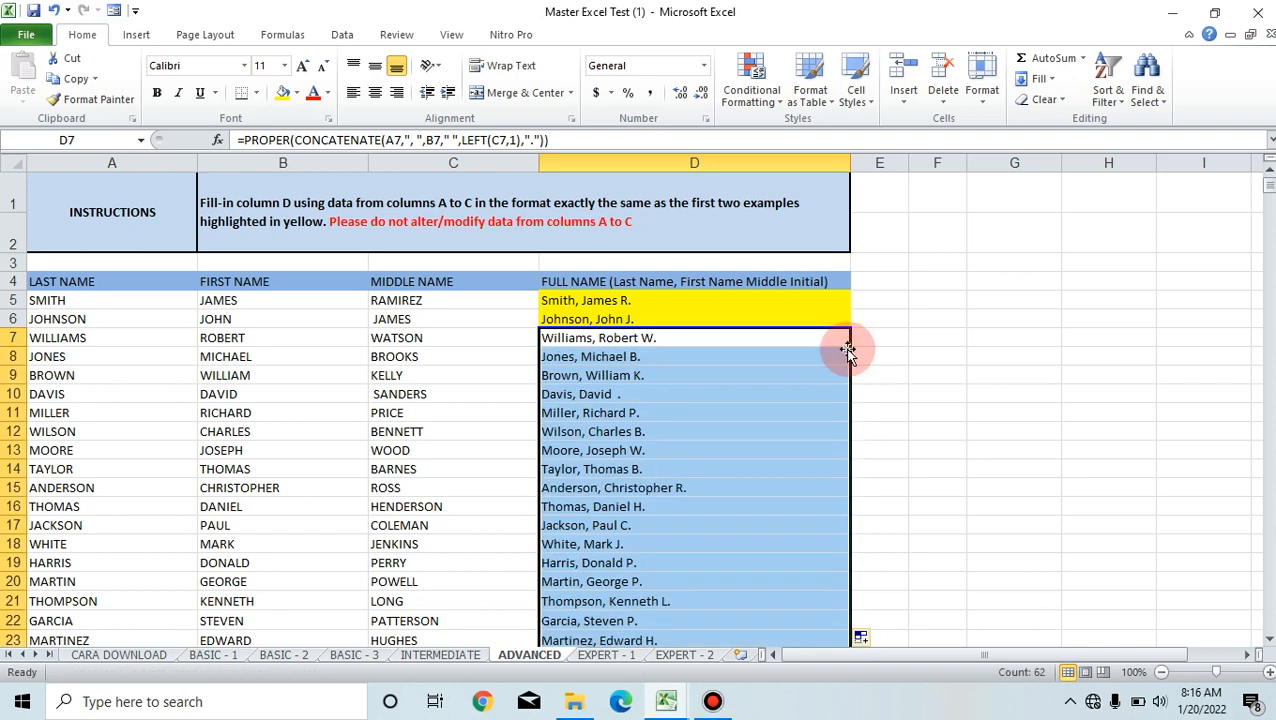
left_click(671, 398)
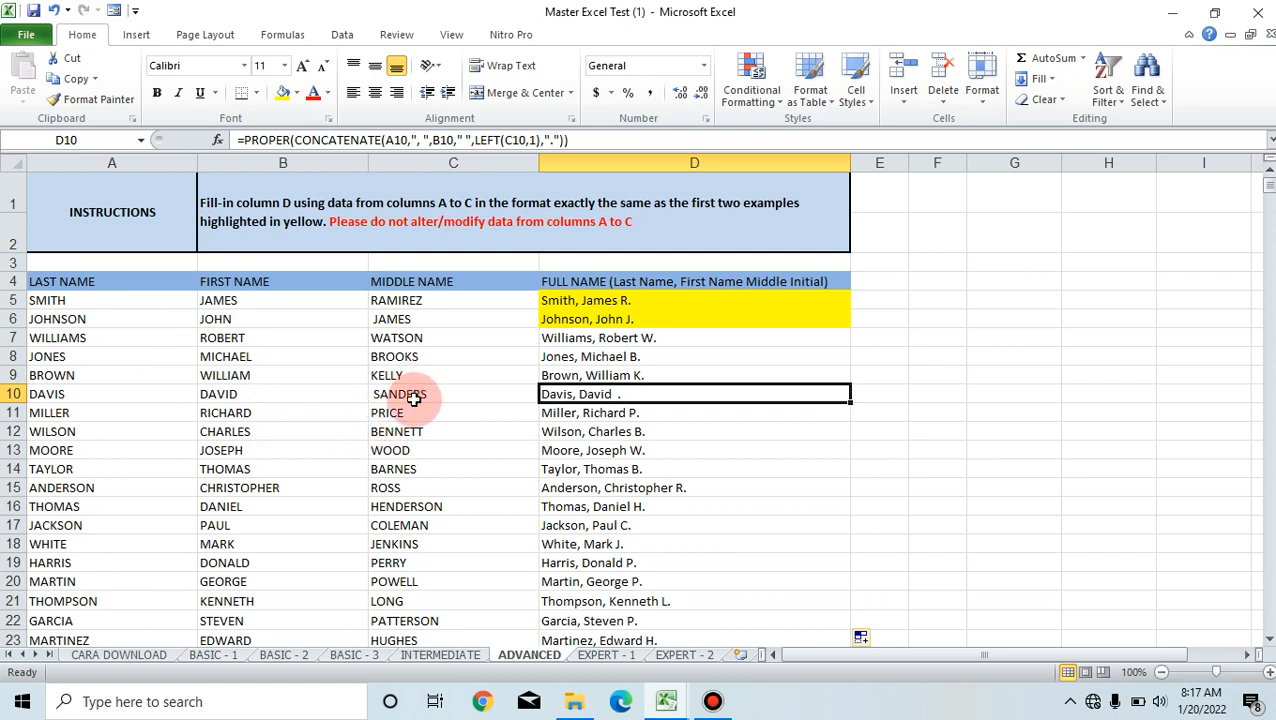
Wrap C7 in TRIM inside the D7 formula so the initial is taken with LEFT(TRIM(C7),1)
double_click(661, 338)
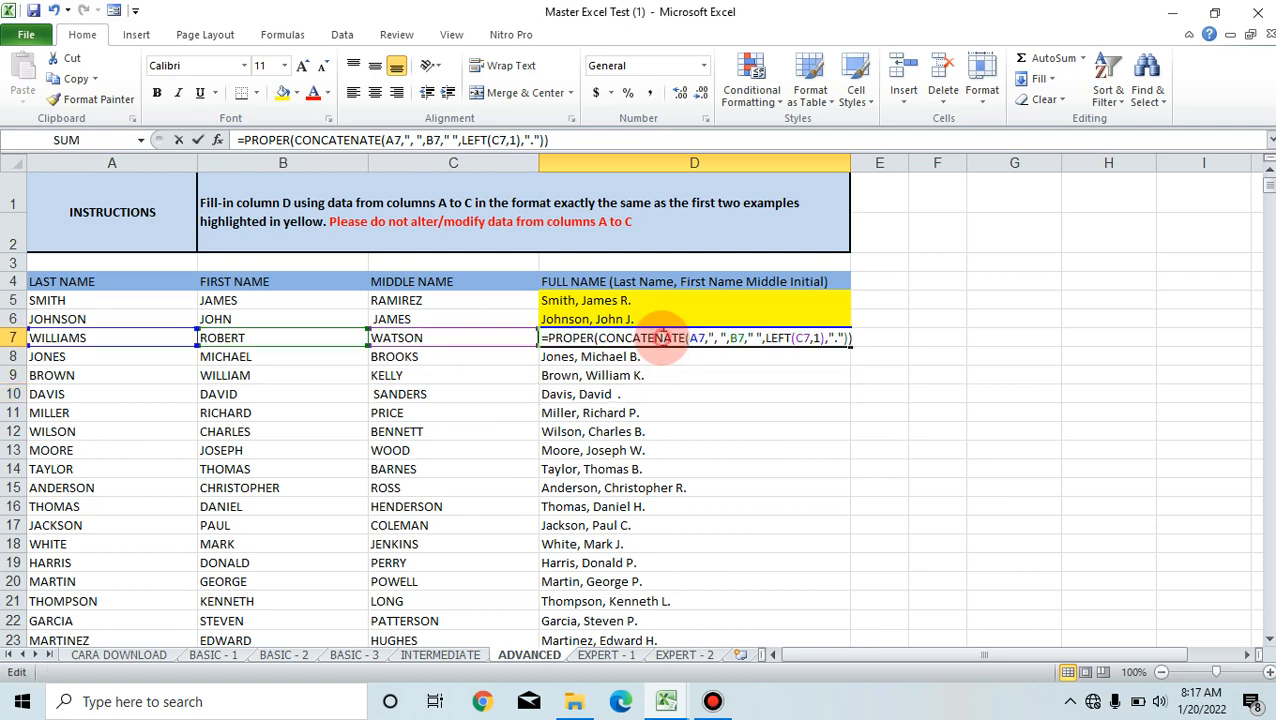
left_click(792, 338)
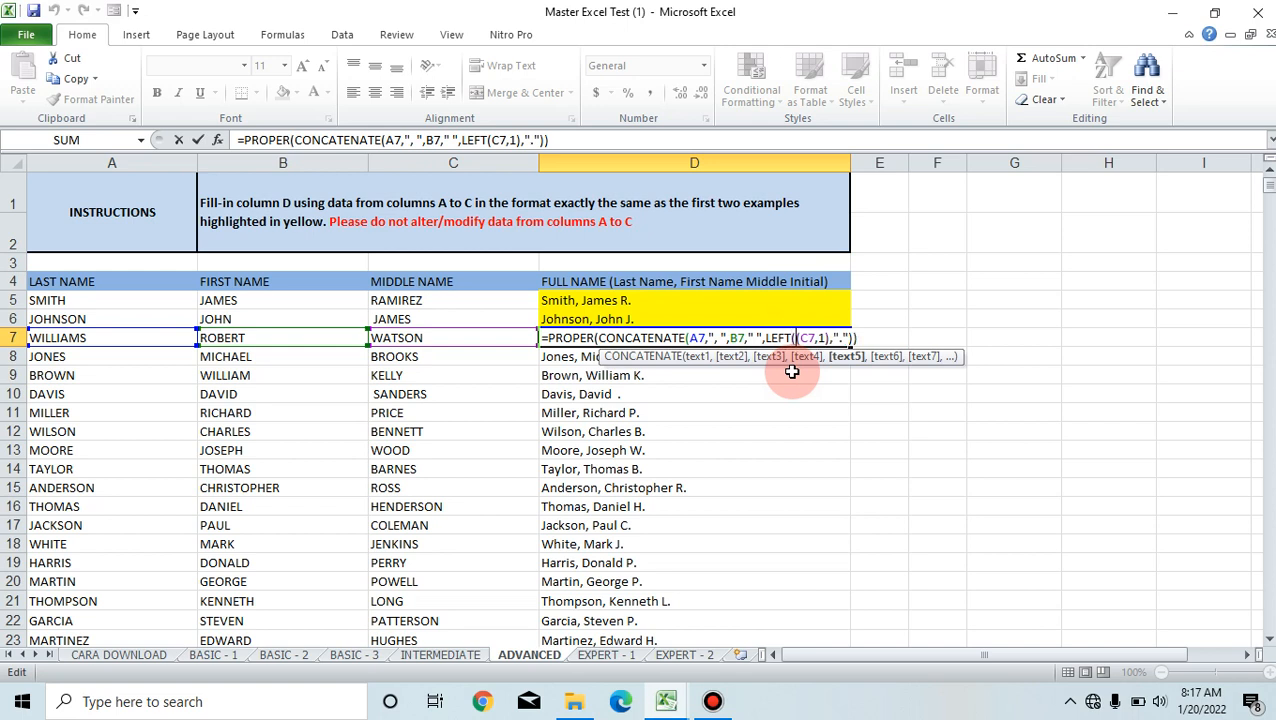
type("trim")
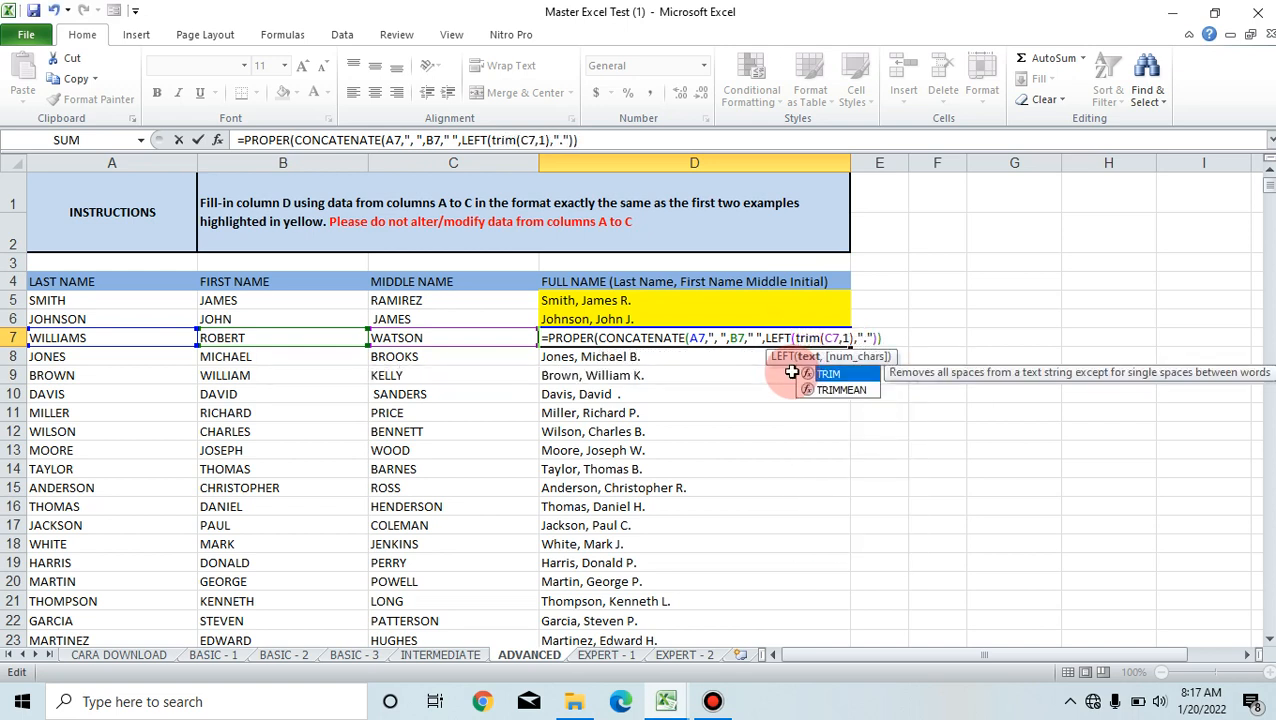
type("(")
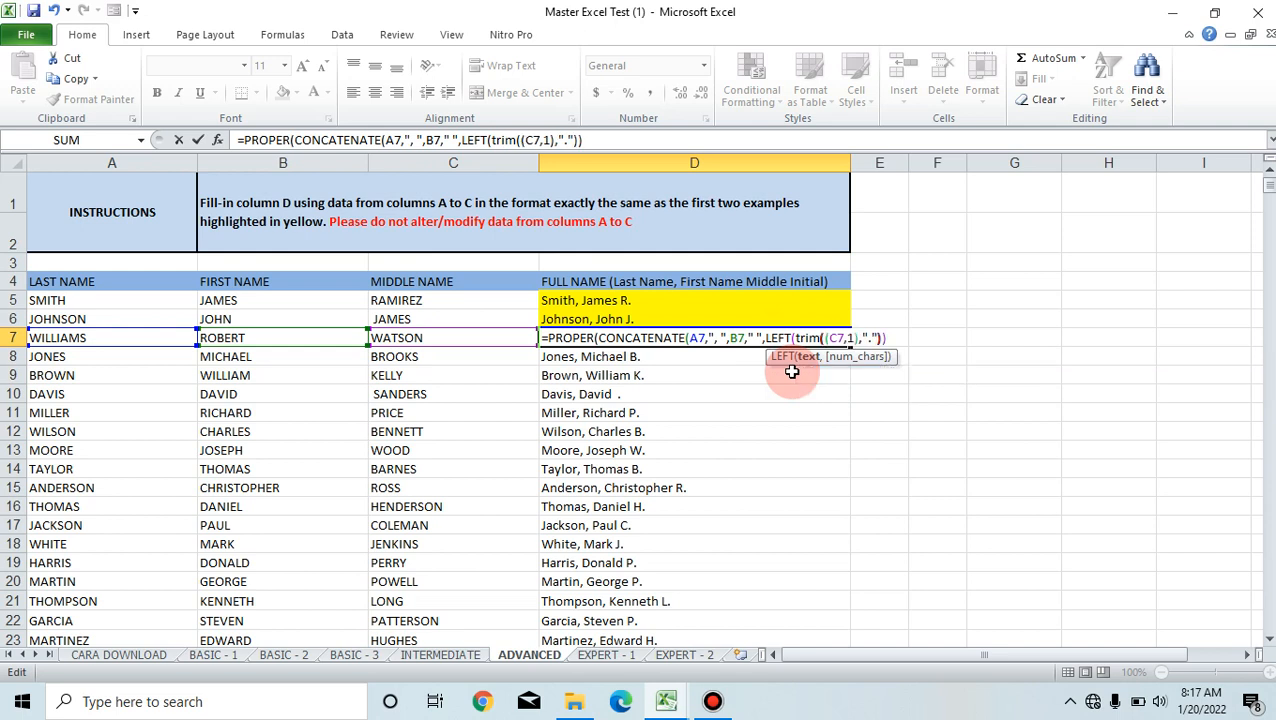
key("Delete")
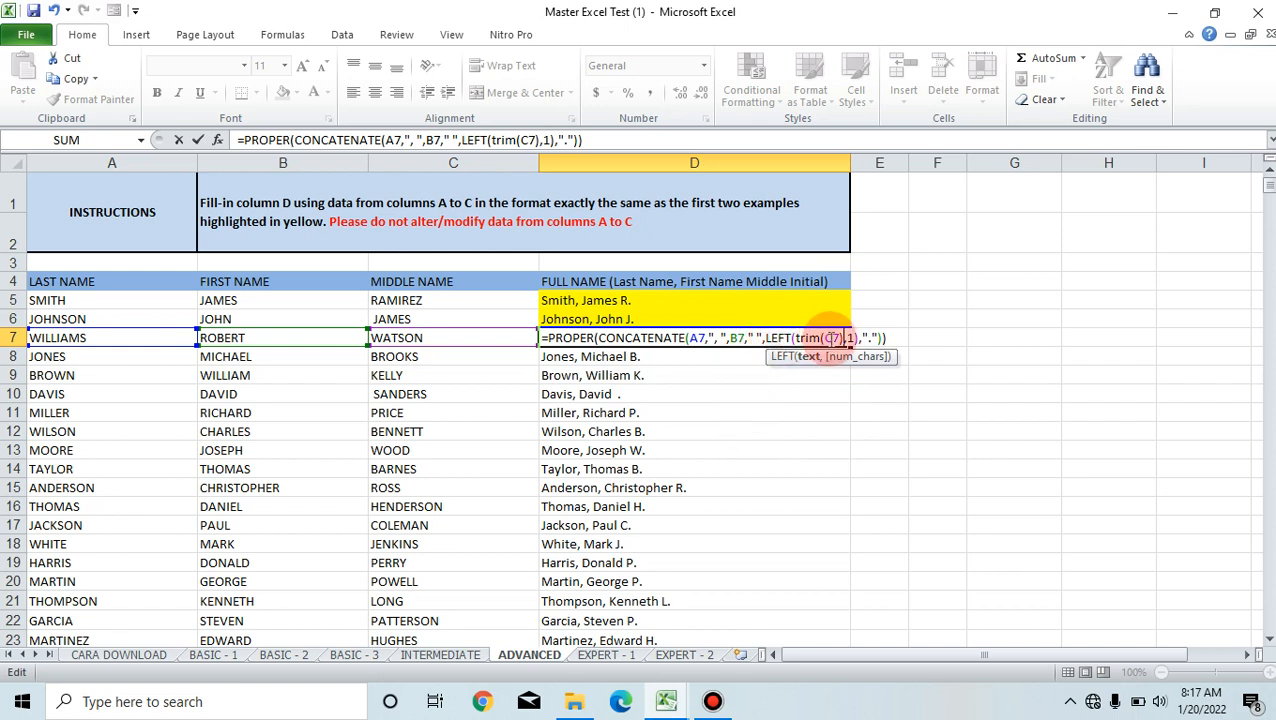
key("Return")
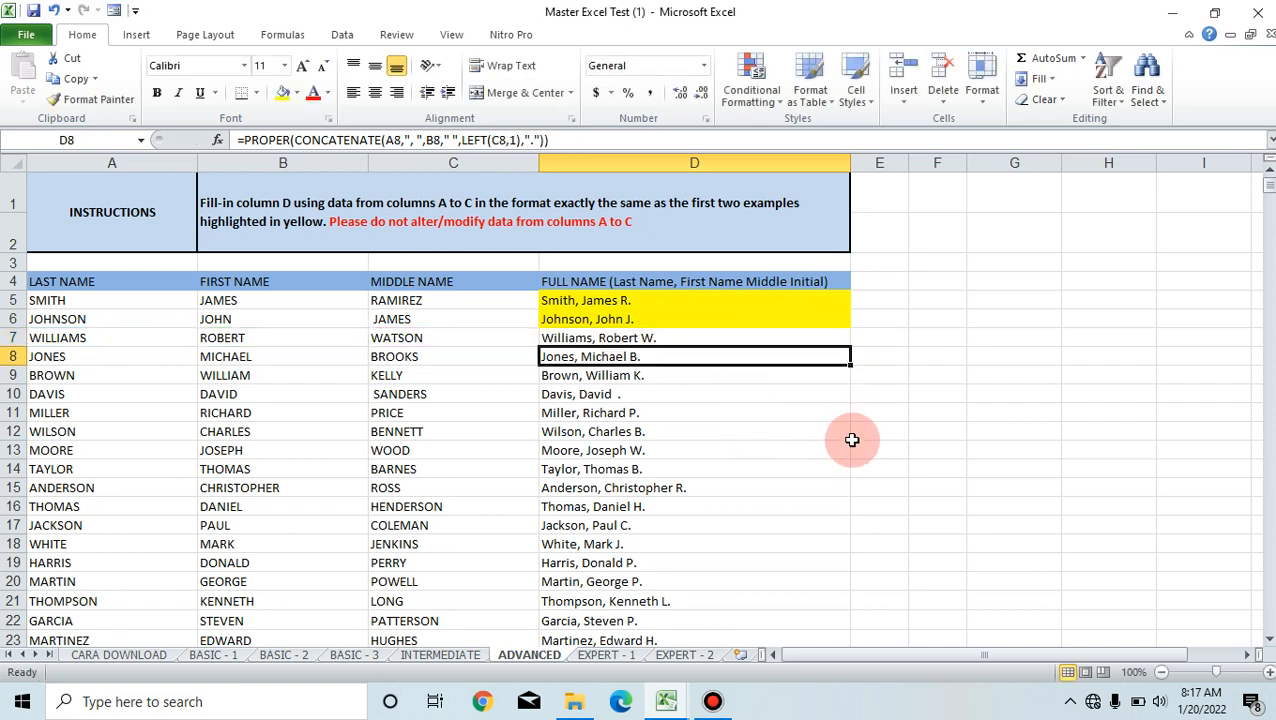
Fill the D7 formula containing TRIM down the whole Full Name column
left_click(754, 339)
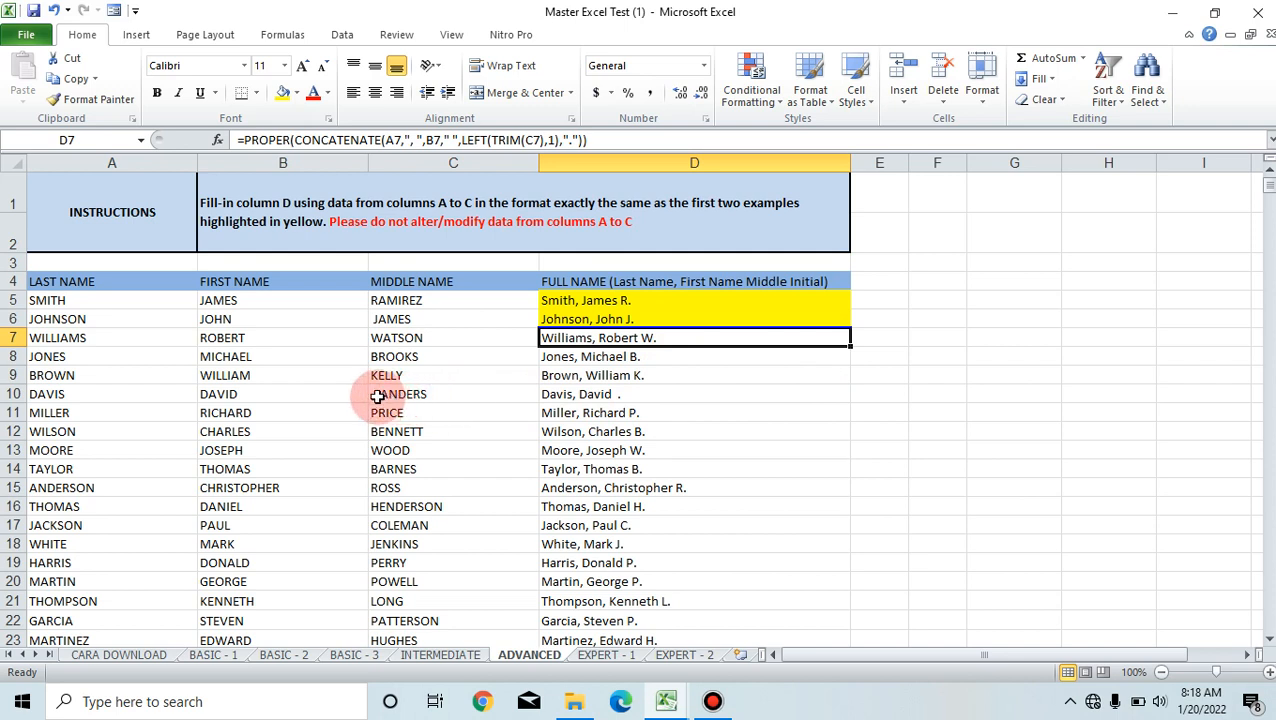
left_click(623, 379)
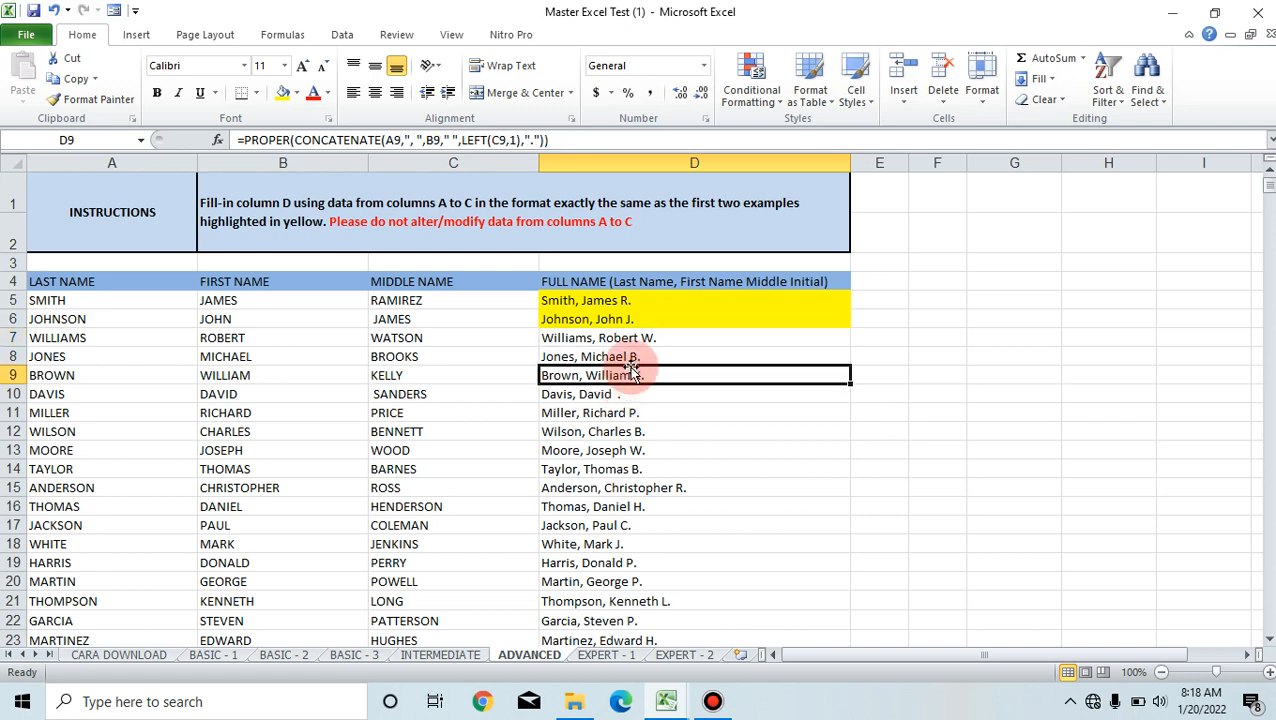
left_click(650, 338)
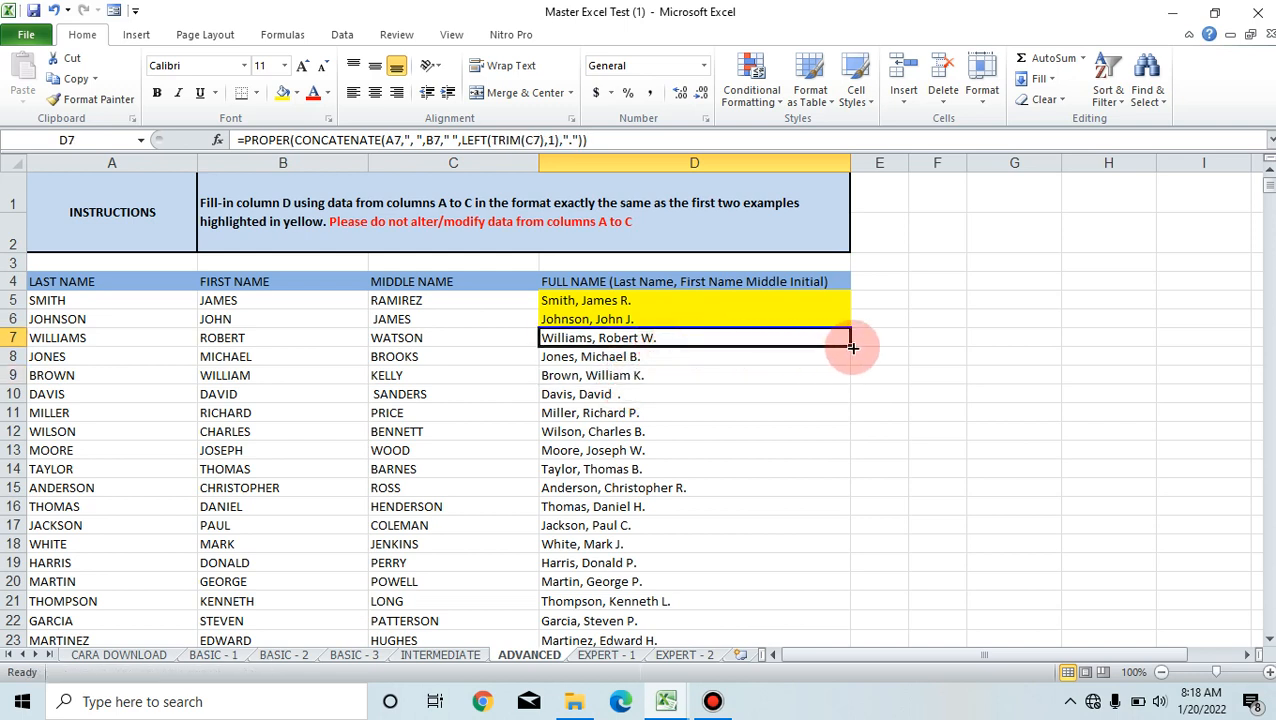
double_click(848, 345)
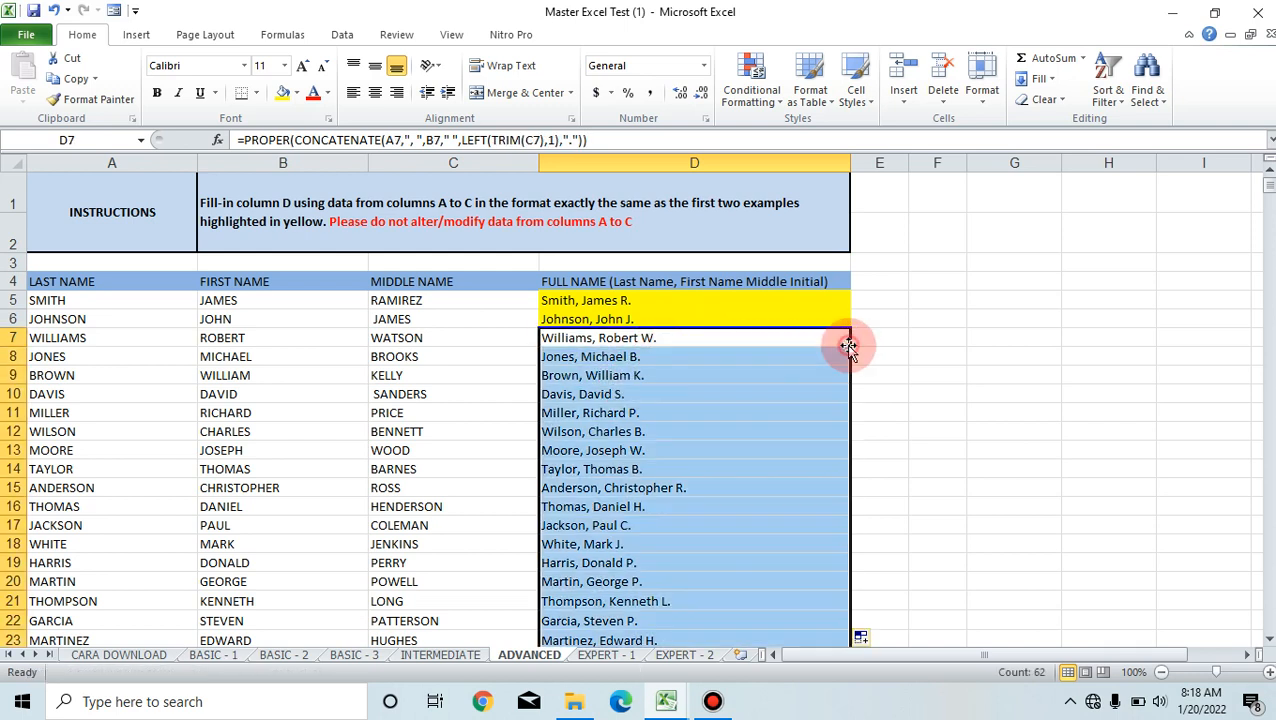
Examine the full names in D10 and D11, compare middle names C10 and C13 for leading spaces, and review D7's formula
left_click(643, 406)
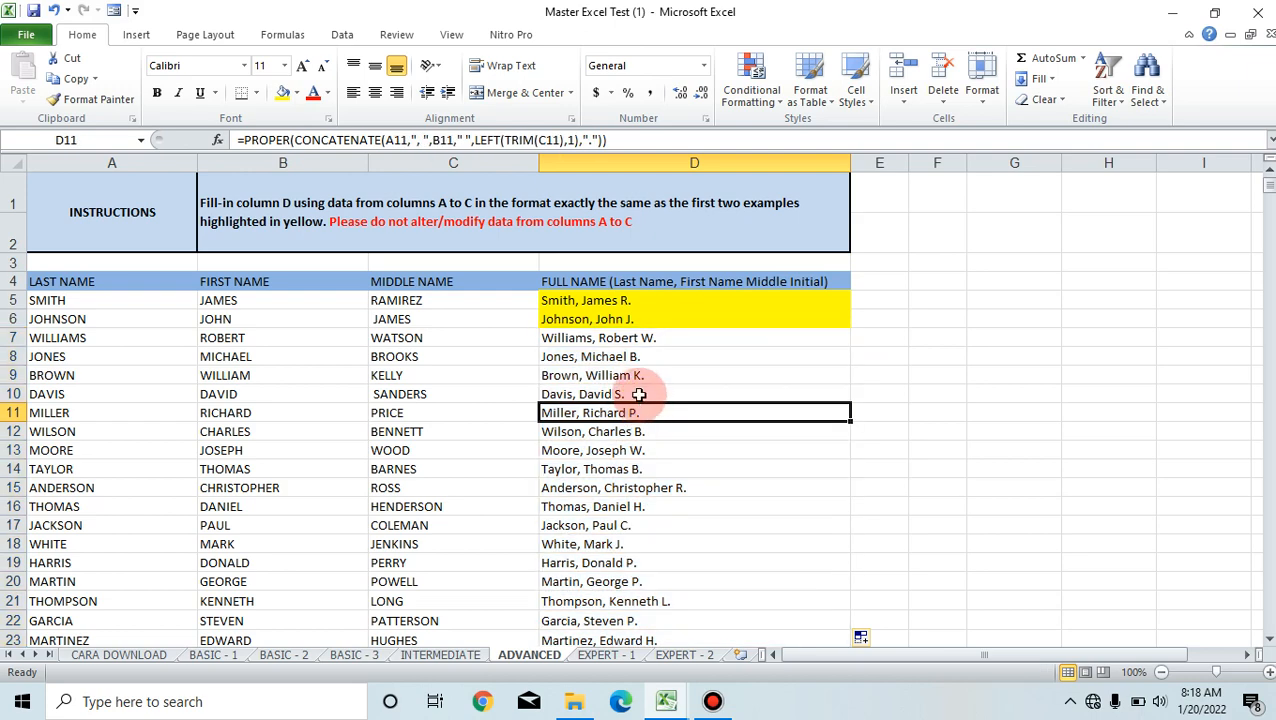
left_click(639, 393)
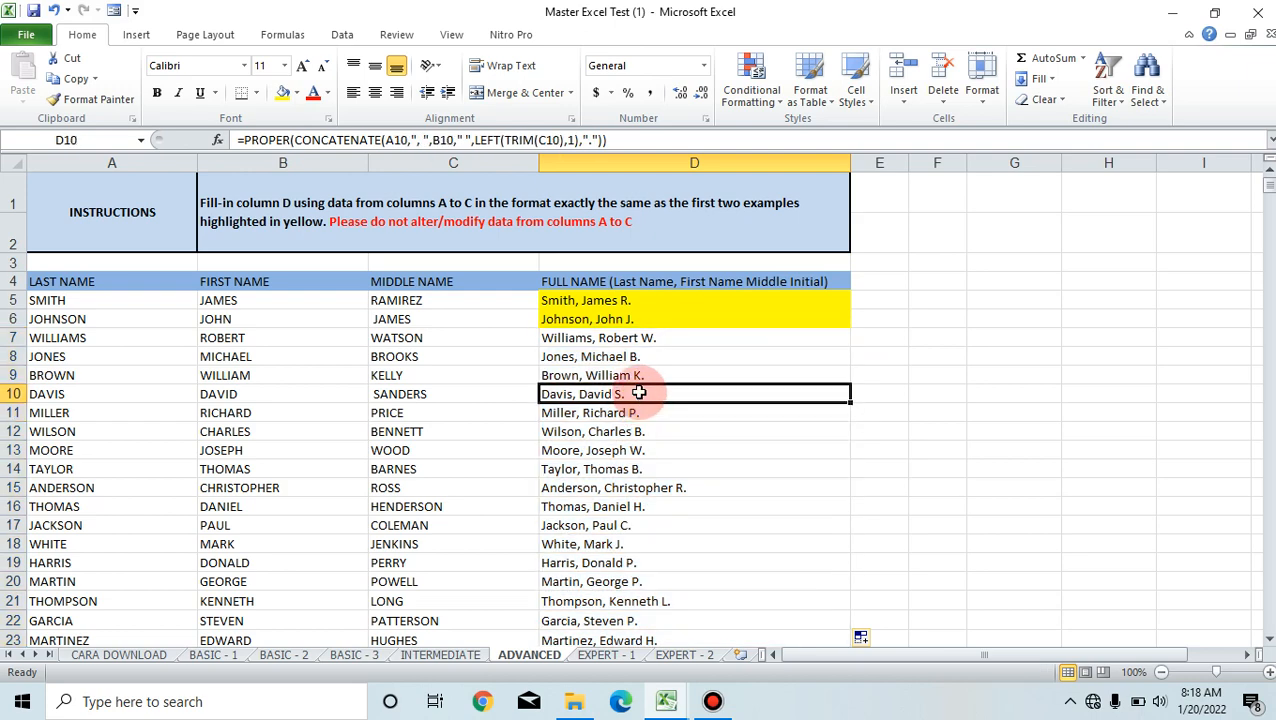
left_click(419, 398)
left_click(426, 452)
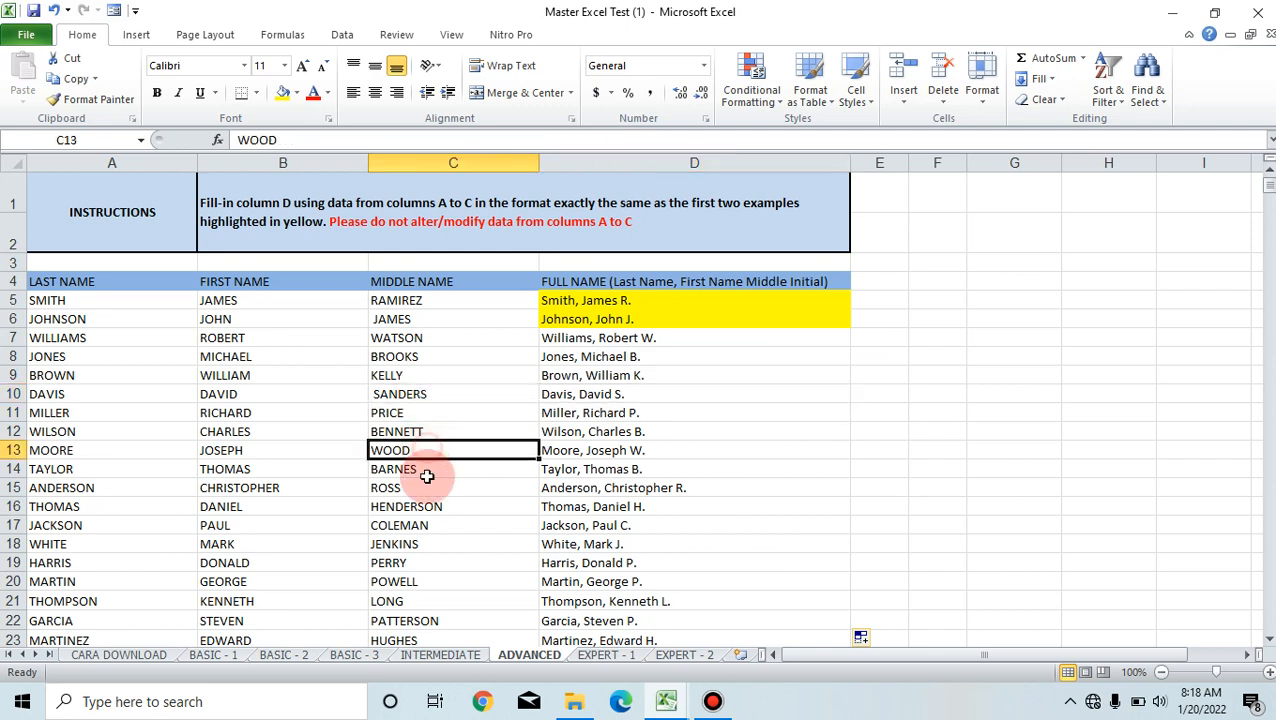
left_click(415, 399)
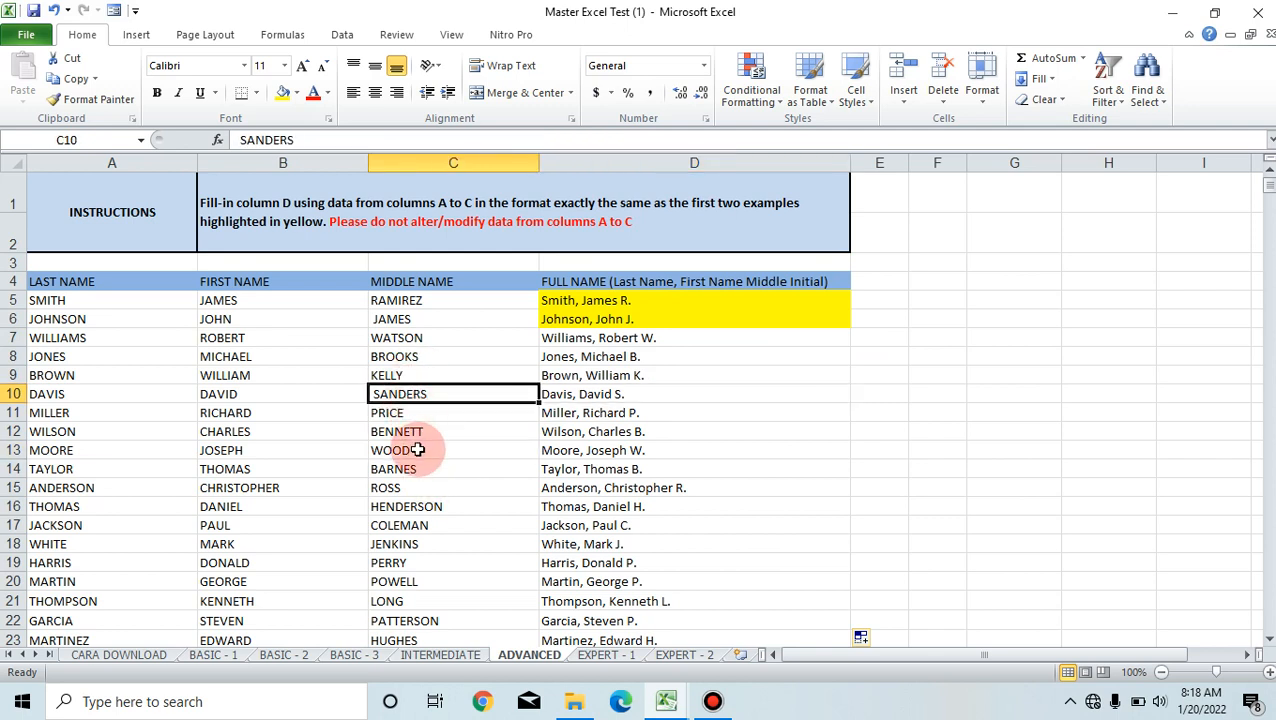
left_click(418, 450)
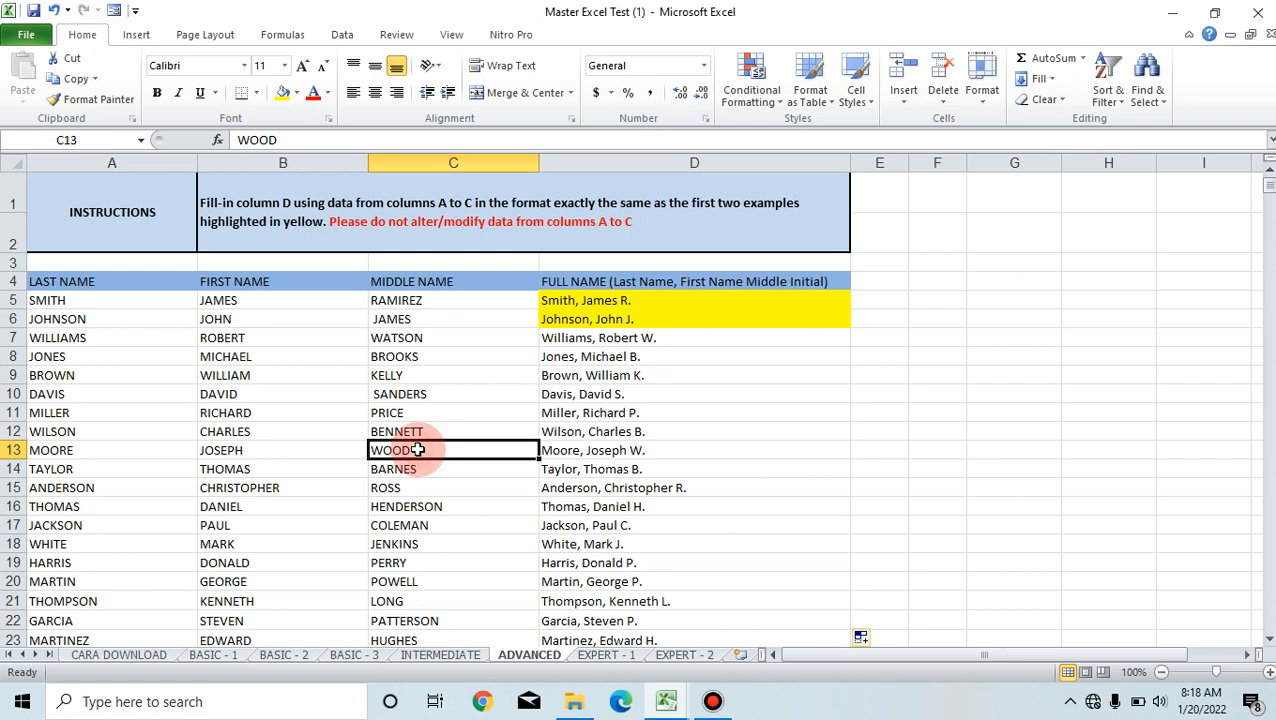
left_click(699, 338)
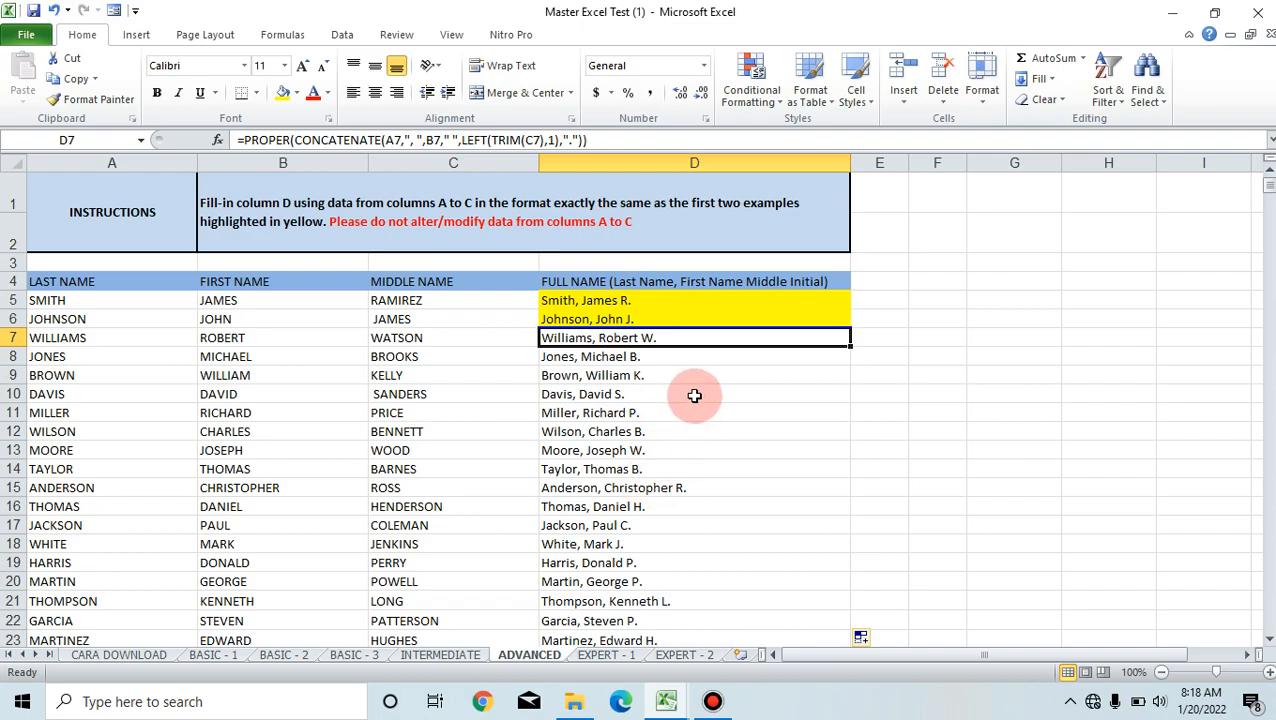
Check the full names down to row 68 and look over the BASIC - 1, EXPERT - 1 and EXPERT - 2 sheets, ending on ADVANCED
scroll(694, 395, "down", 15)
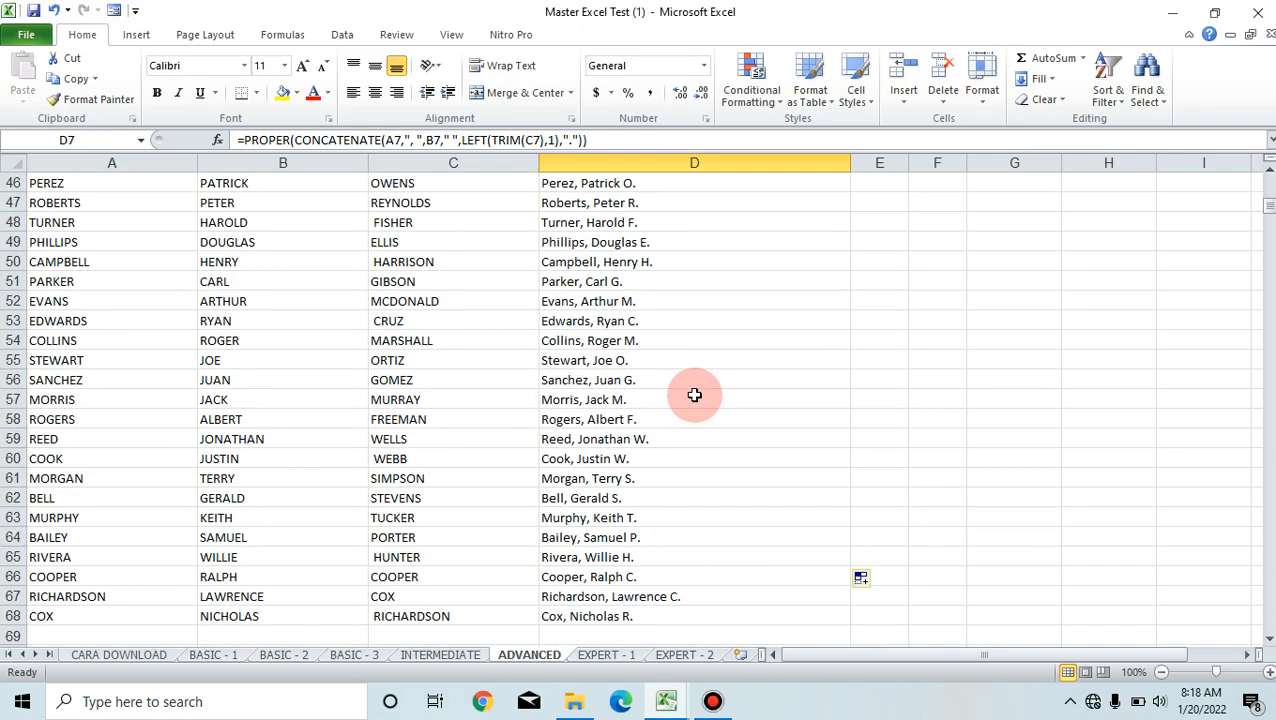
scroll(694, 395, "up", 15)
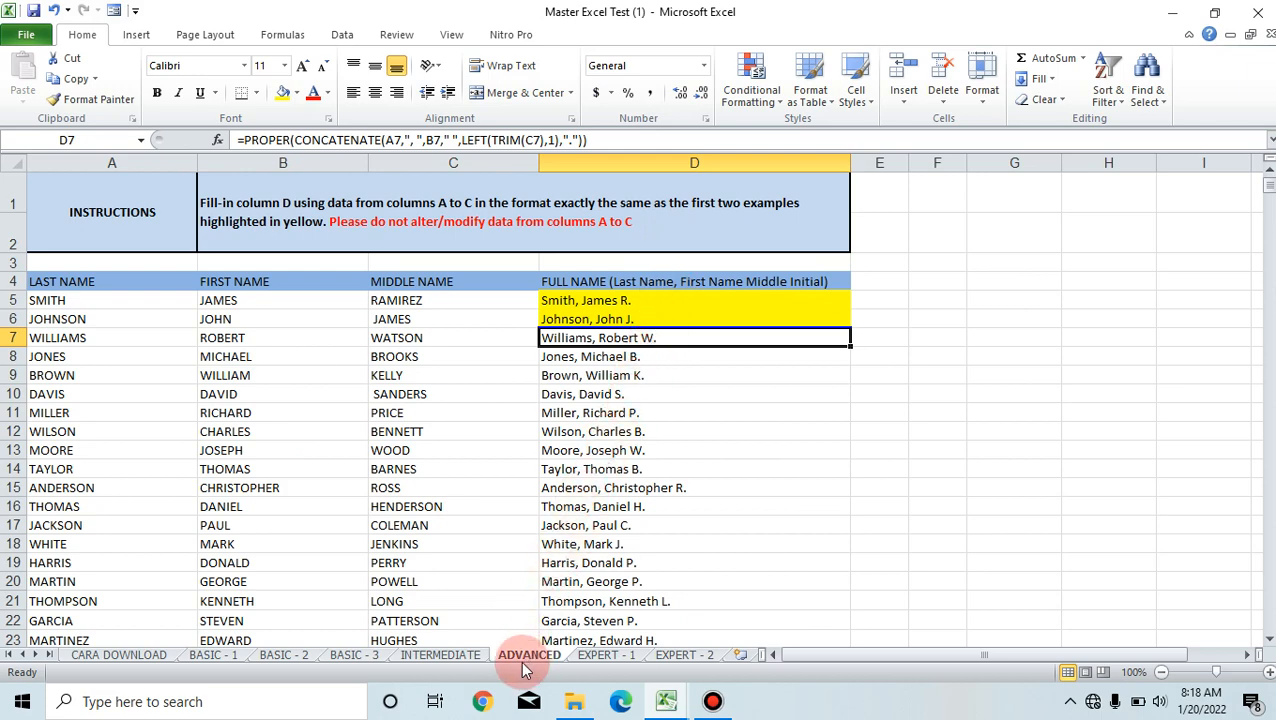
left_click(210, 656)
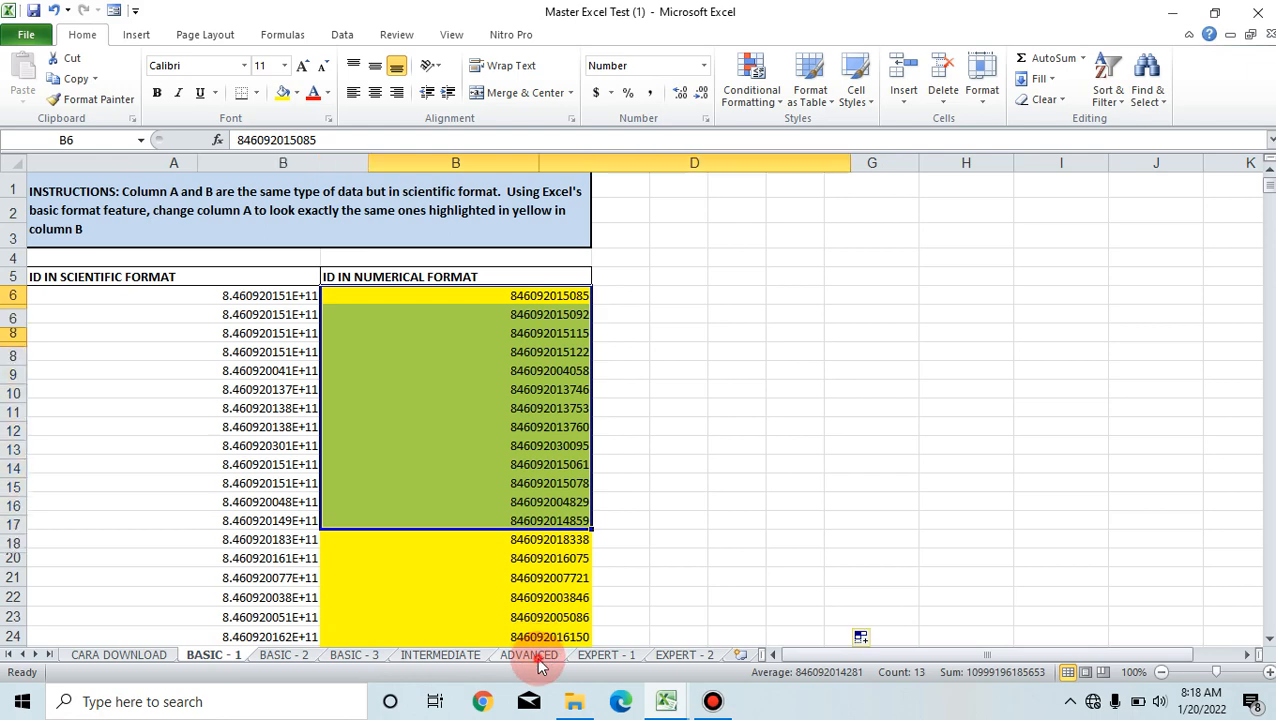
left_click(530, 656)
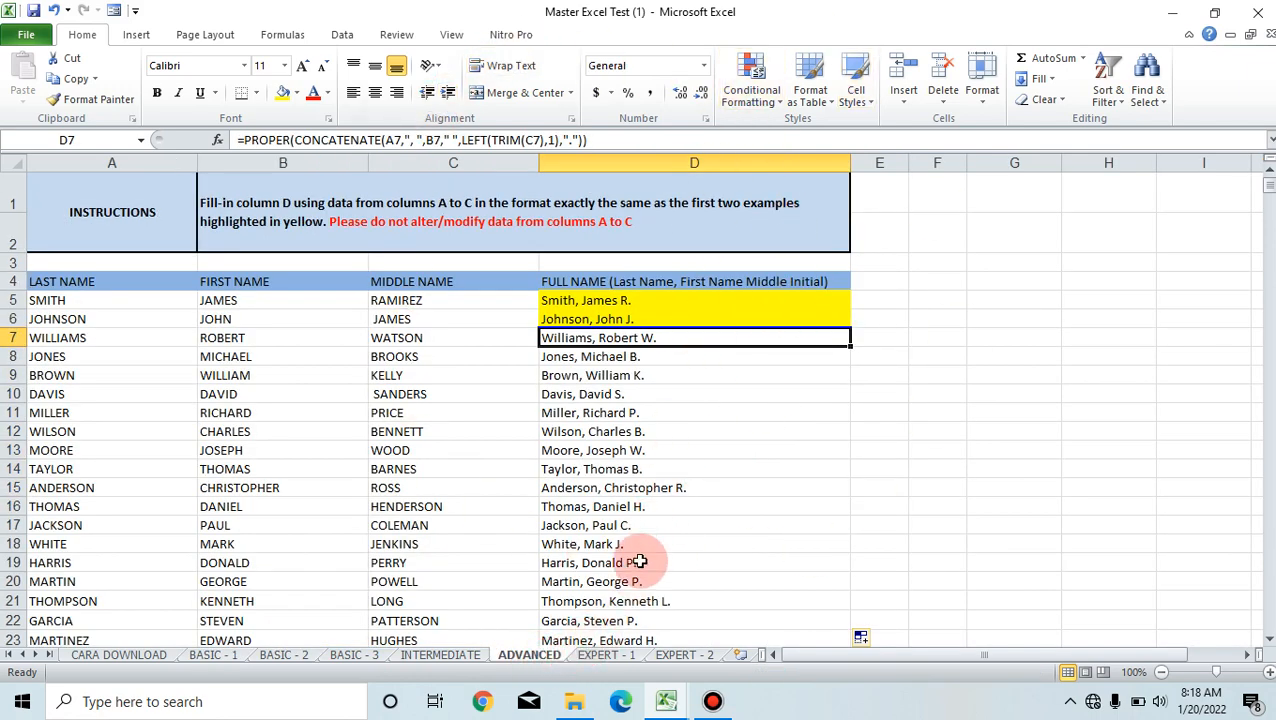
left_click(620, 656)
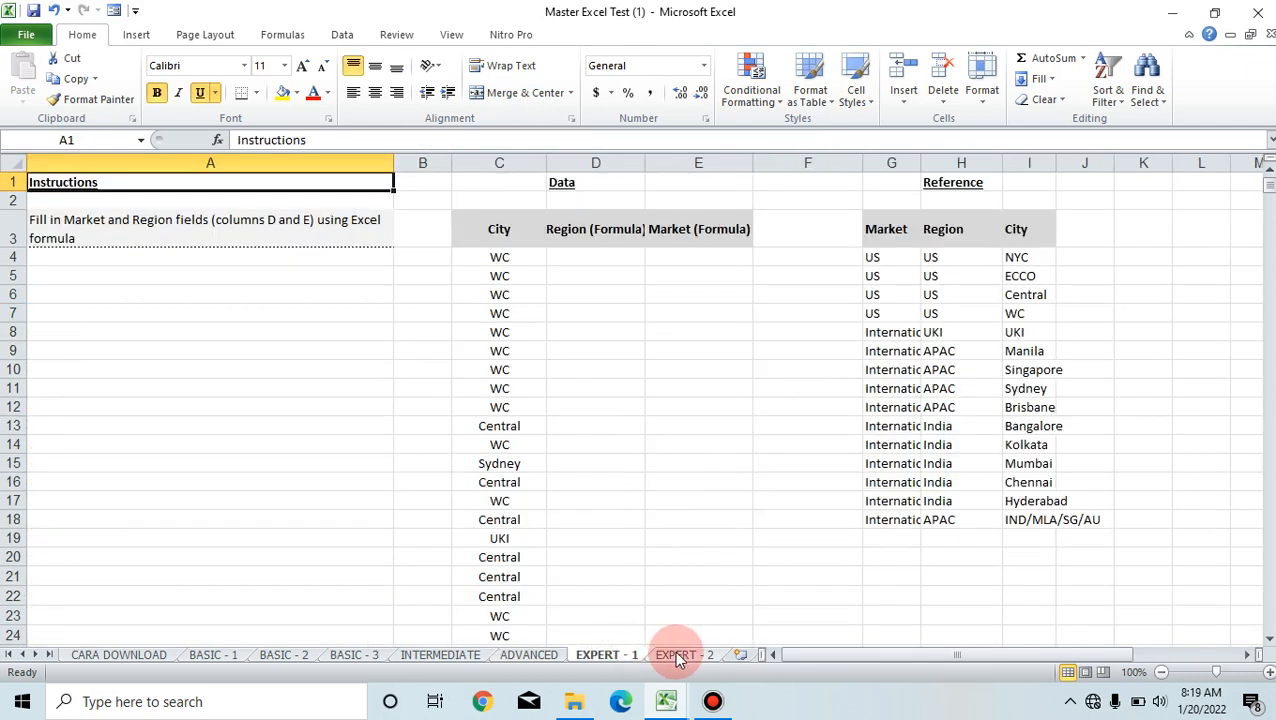
left_click(677, 656)
left_click(532, 655)
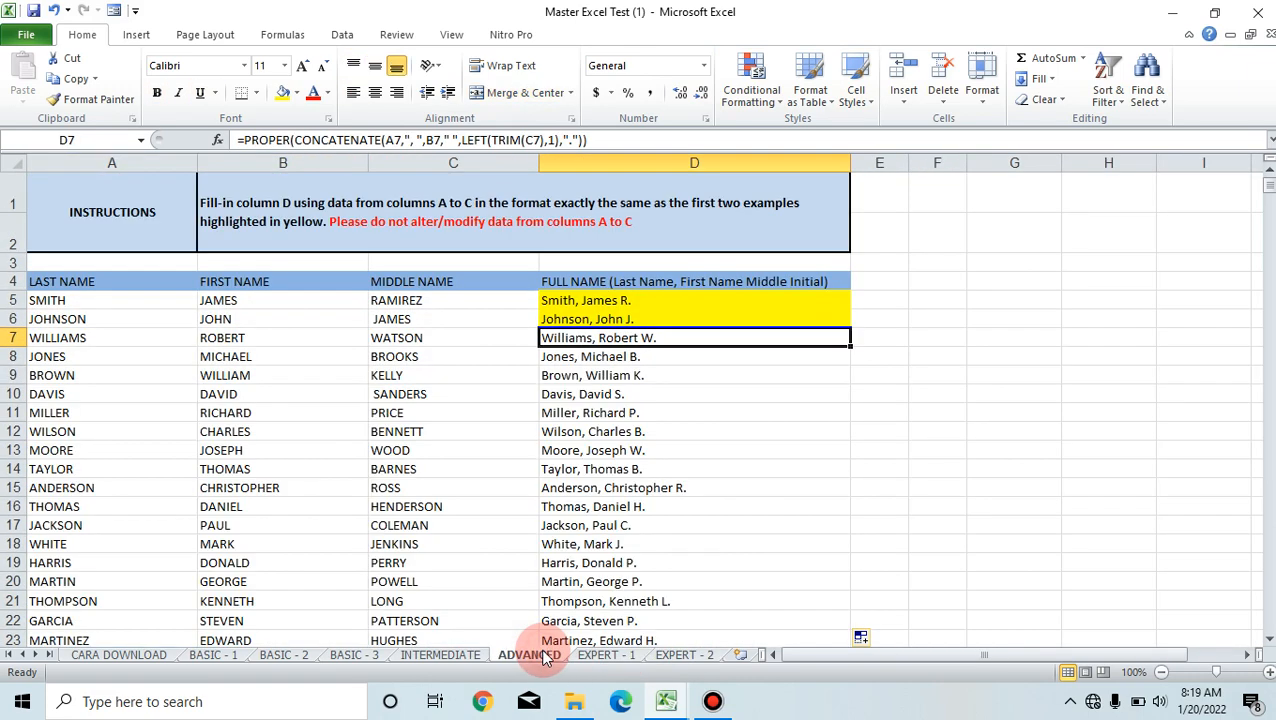